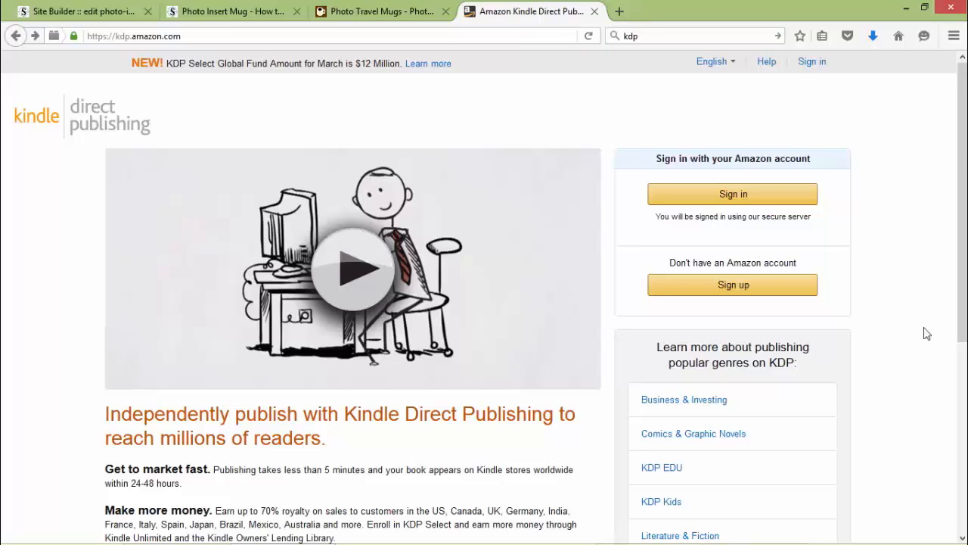
Use the yellow Sign up button on the KDP home page to begin creating an account.
click(757, 292)
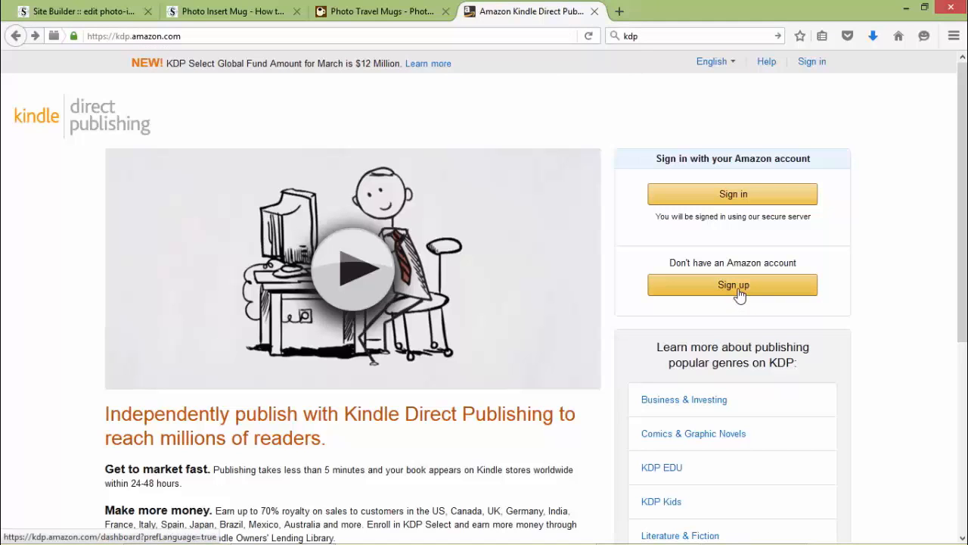
click(764, 295)
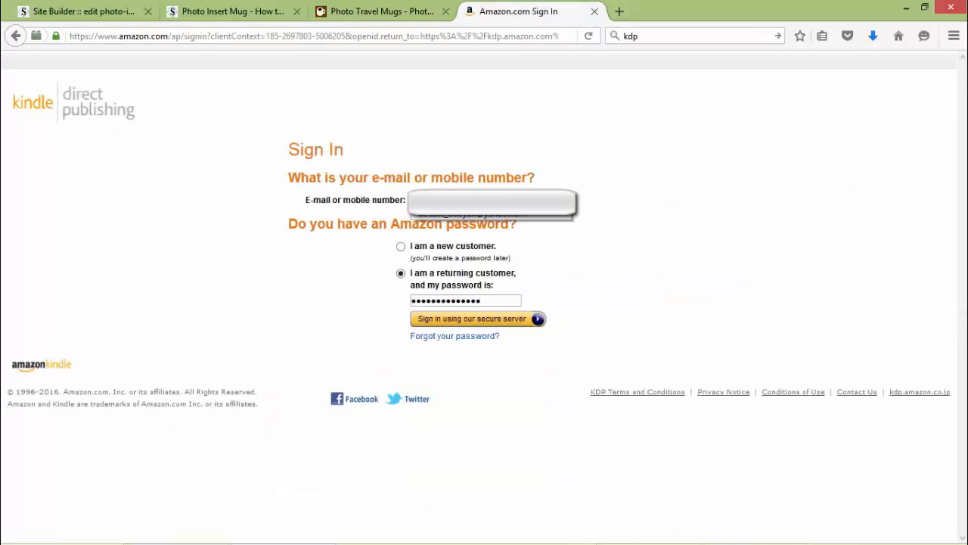
Paste the e-mail address, choose 'I am a new customer', and continue to registration.
right_click(439, 202)
click(475, 262)
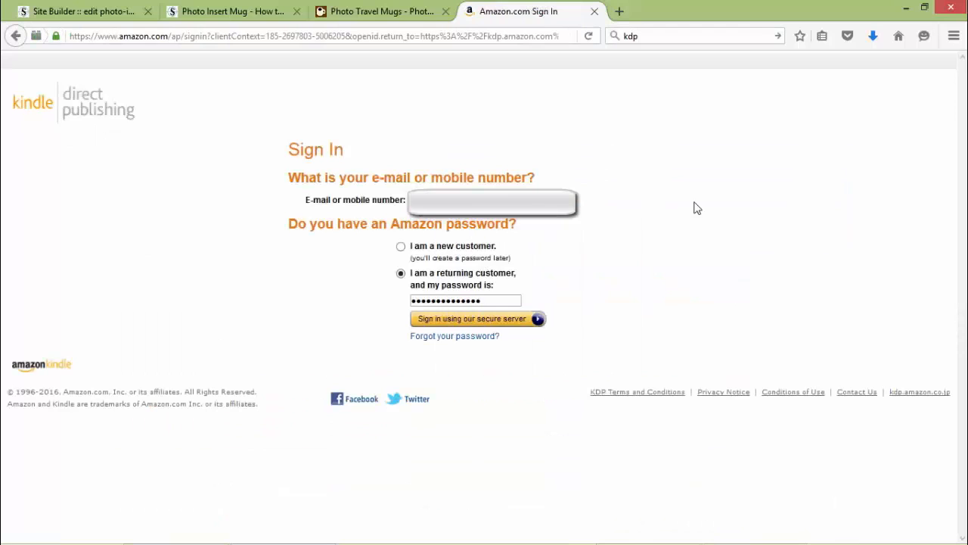
click(401, 246)
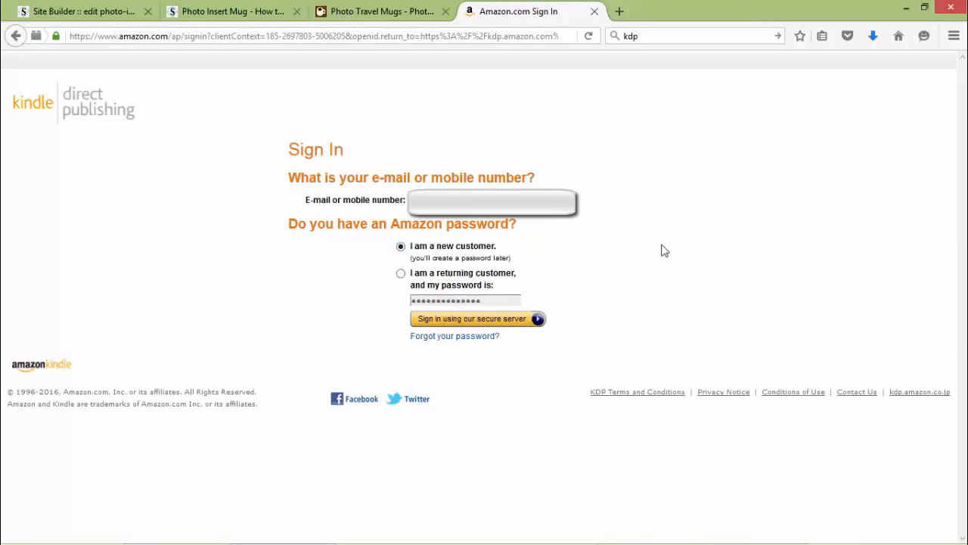
click(493, 321)
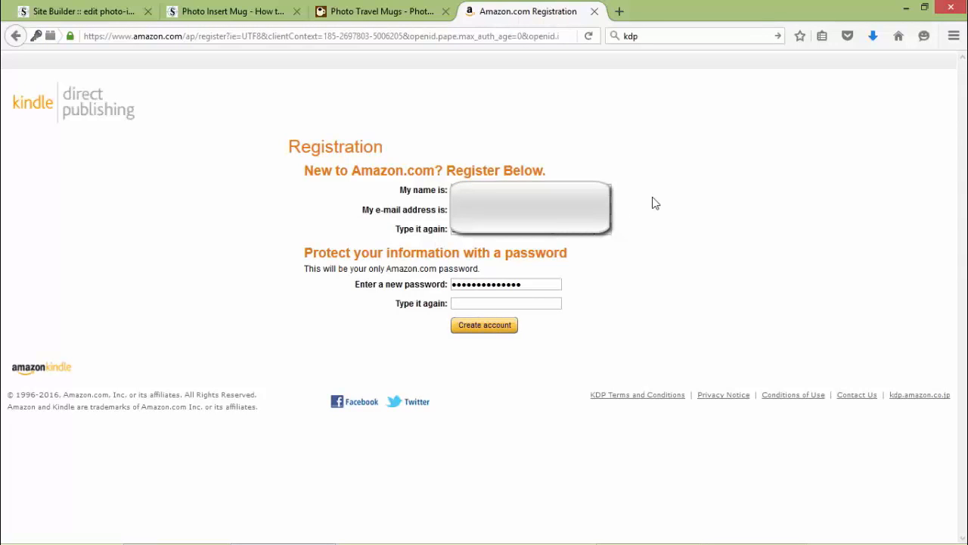
Enter and confirm a new account password, then create the Amazon account.
drag(531, 285, 443, 281)
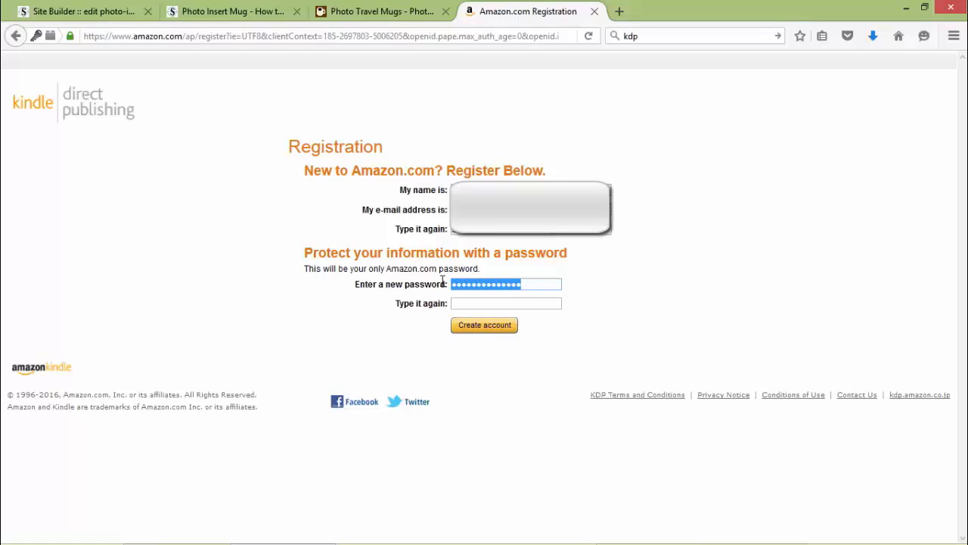
text(••••••••)
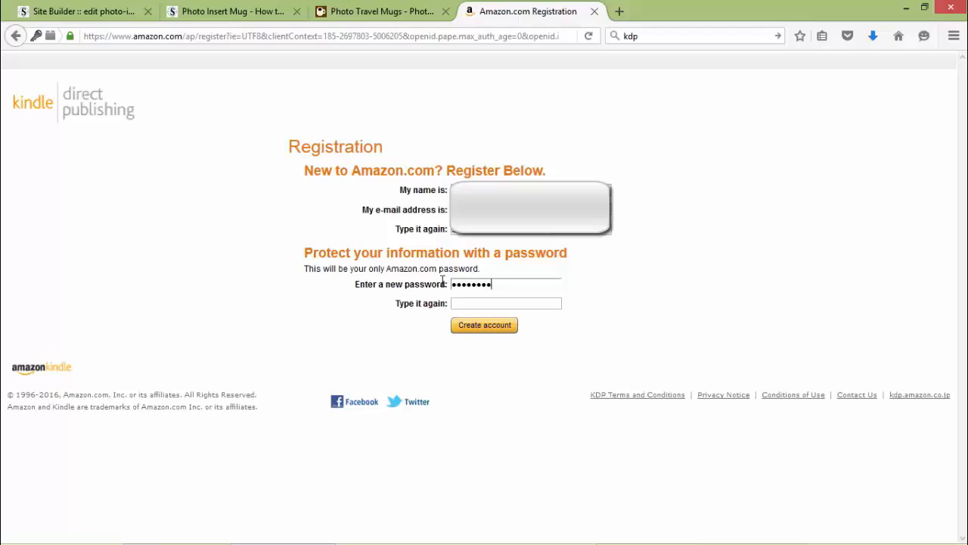
key(Tab)
text(••••••••)
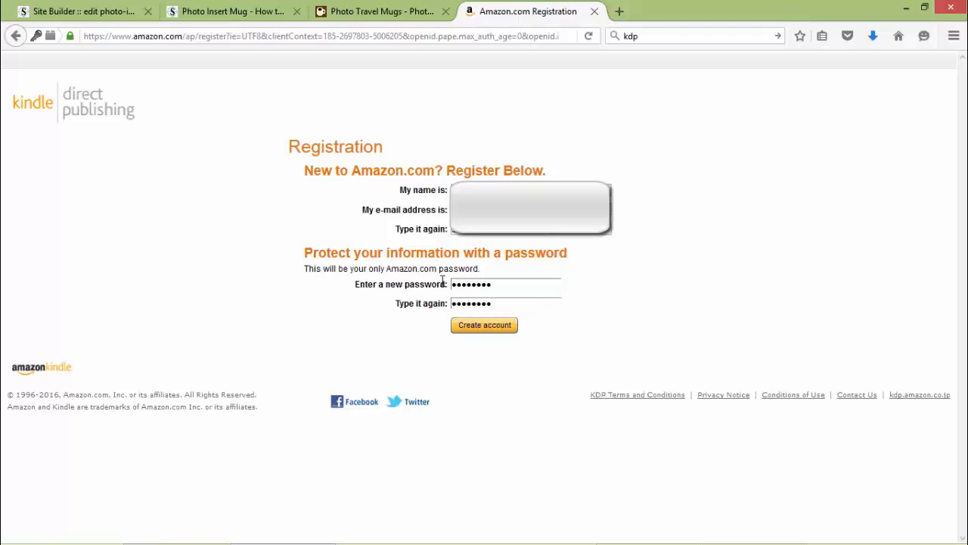
click(484, 325)
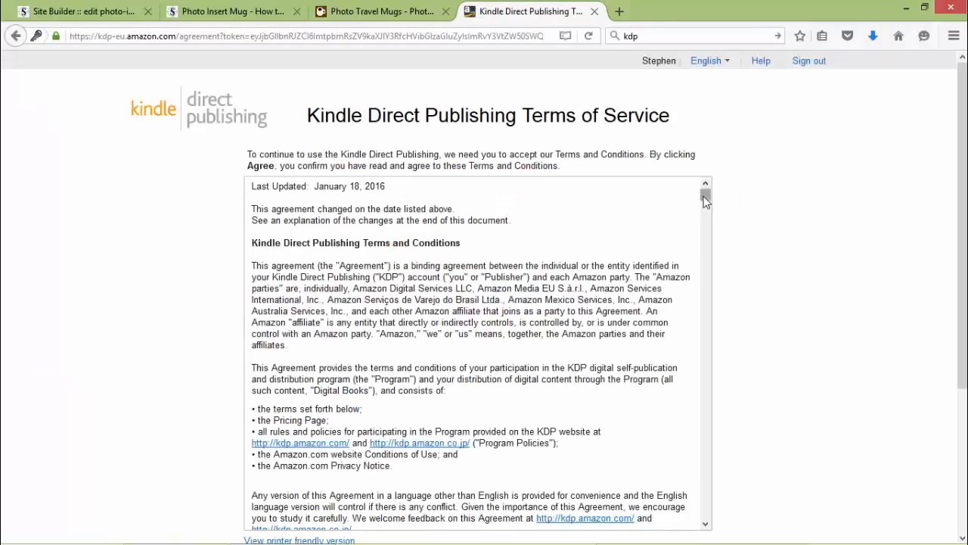
Scroll through the Terms of Service, then switch to the signed-in KDP Bookshelf tab.
drag(705, 194, 714, 520)
drag(962, 175, 963, 301)
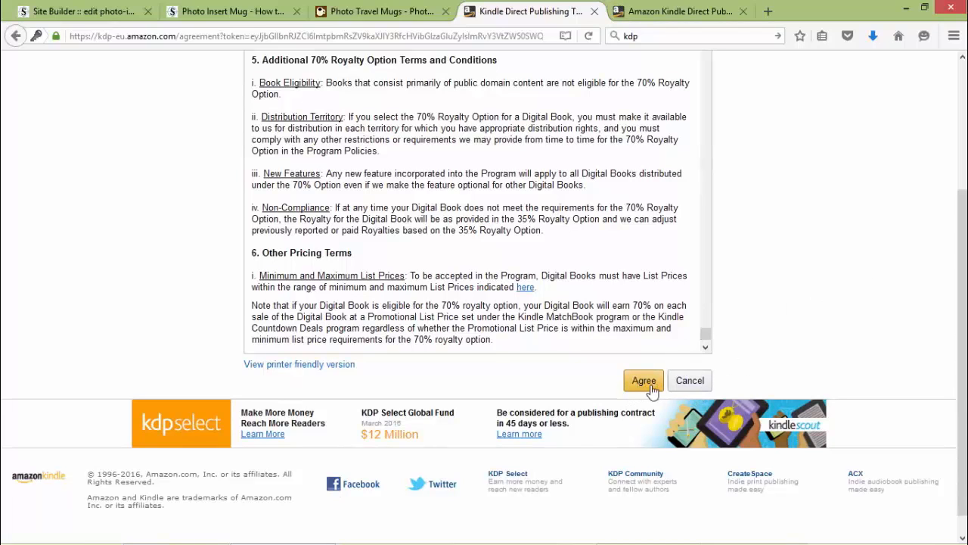
click(680, 14)
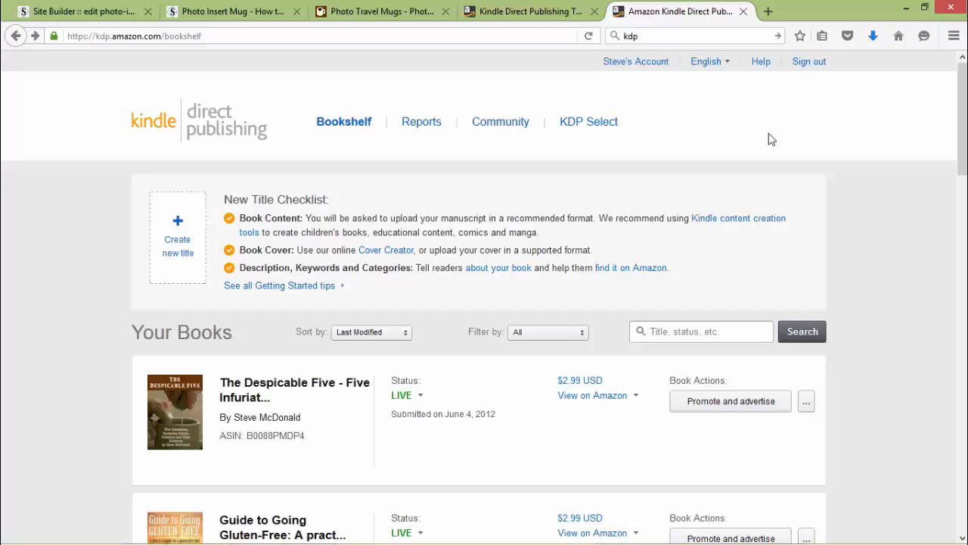
On the account settings page, enter the publisher's full name.
click(650, 65)
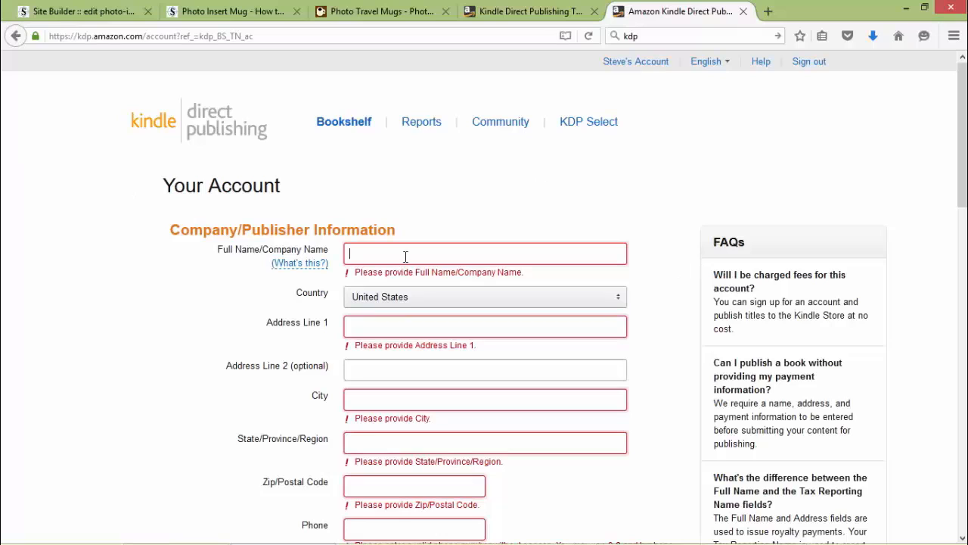
text(Steve McDonald)
key(Tab)
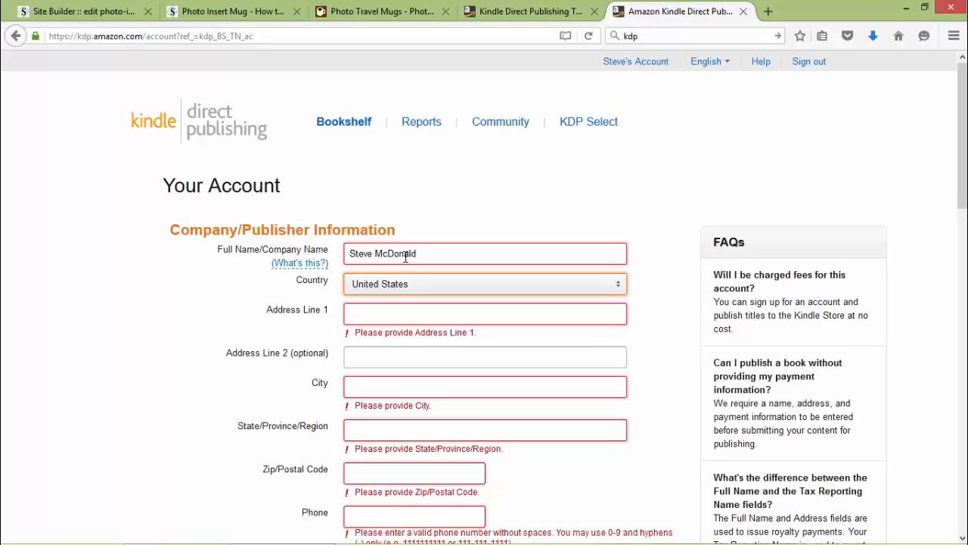
Fill in the street address, city, state and zip code fields.
click(442, 350)
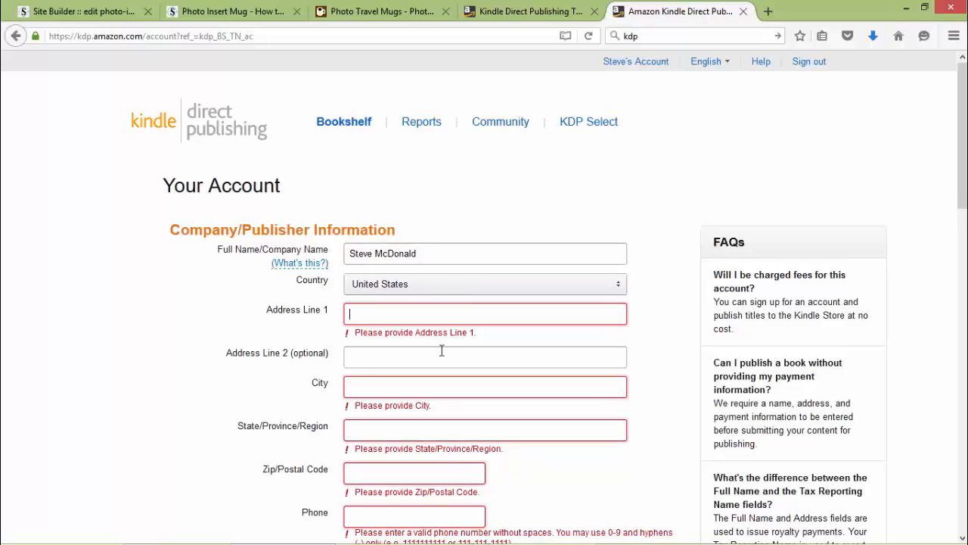
text(122 Wehe)
key(BackSpace)
text(ere I live)
key(Tab)
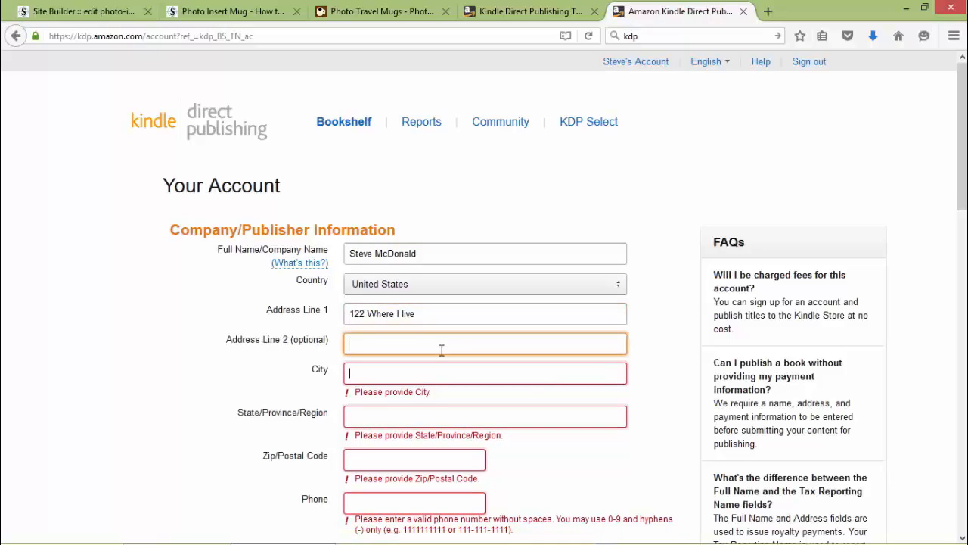
key(Tab)
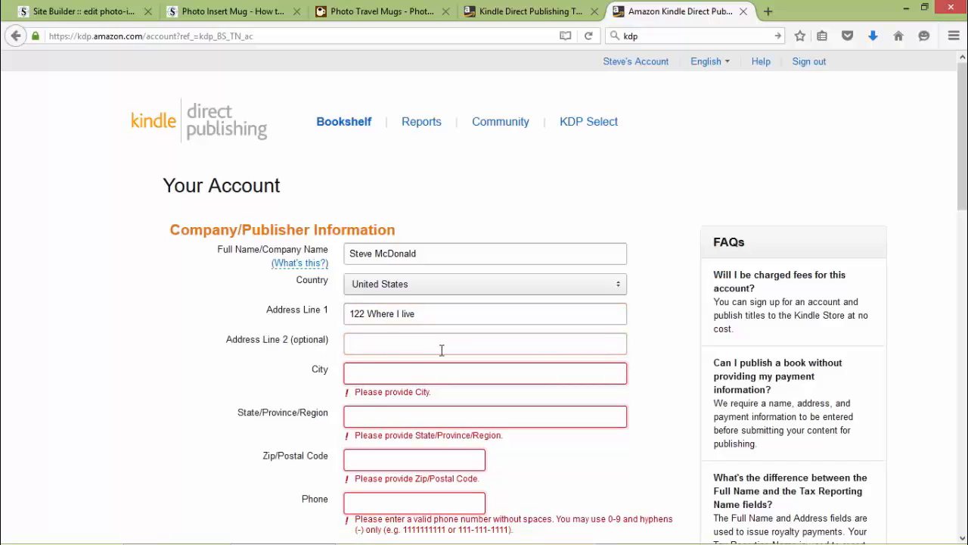
text(neve r never land)
key(Tab)
text(Wa)
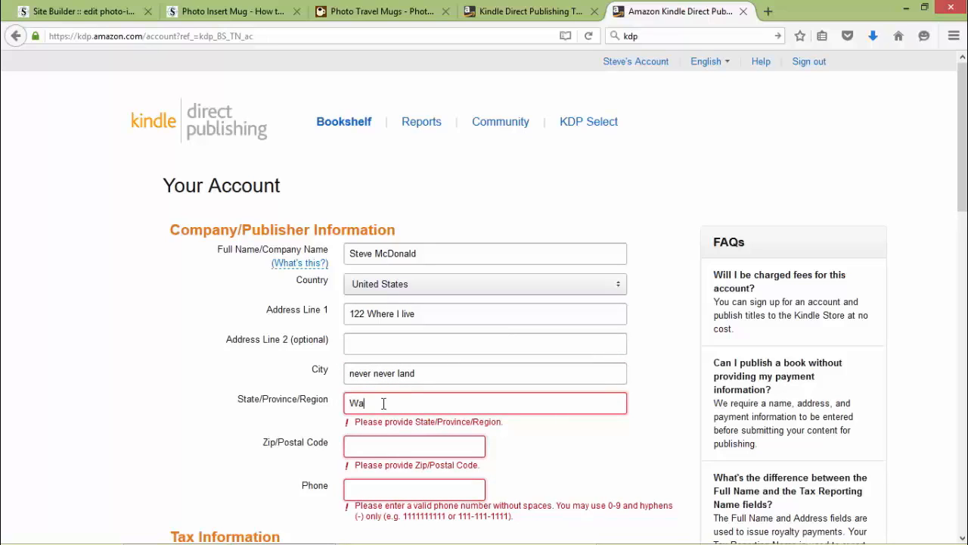
key(BackSpace)
text(A)
key(Tab)
text(98)
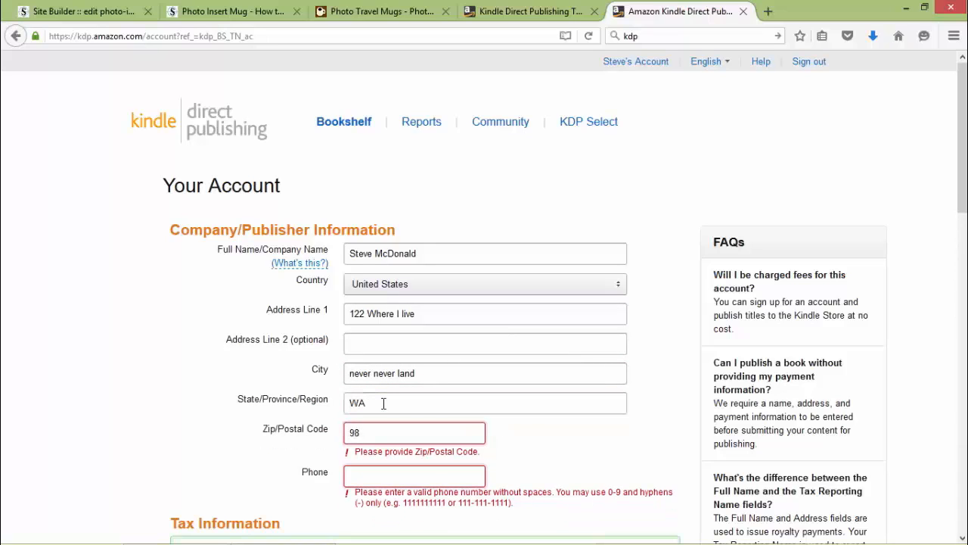
text(661)
Enter the phone number and save the account details.
click(387, 473)
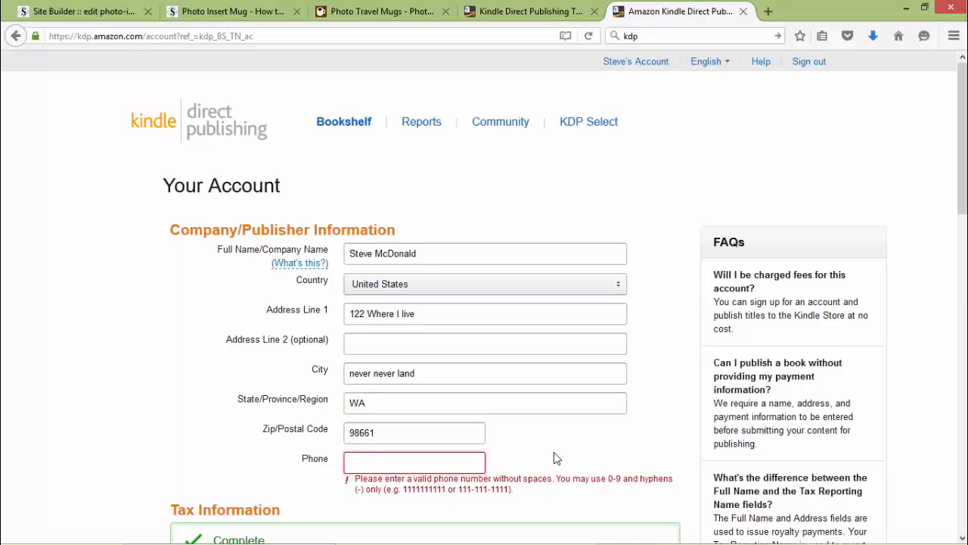
text(1111111111)
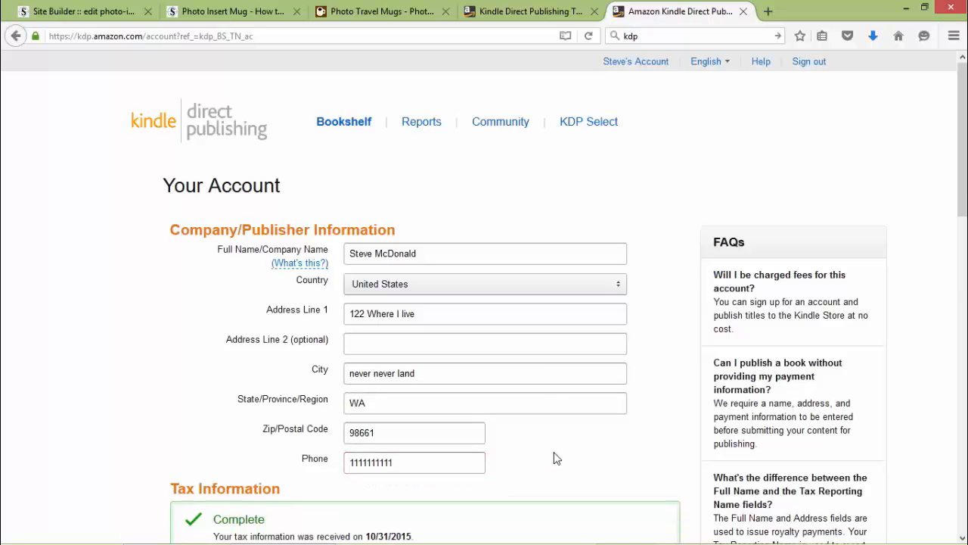
scroll(556, 458, down, 5)
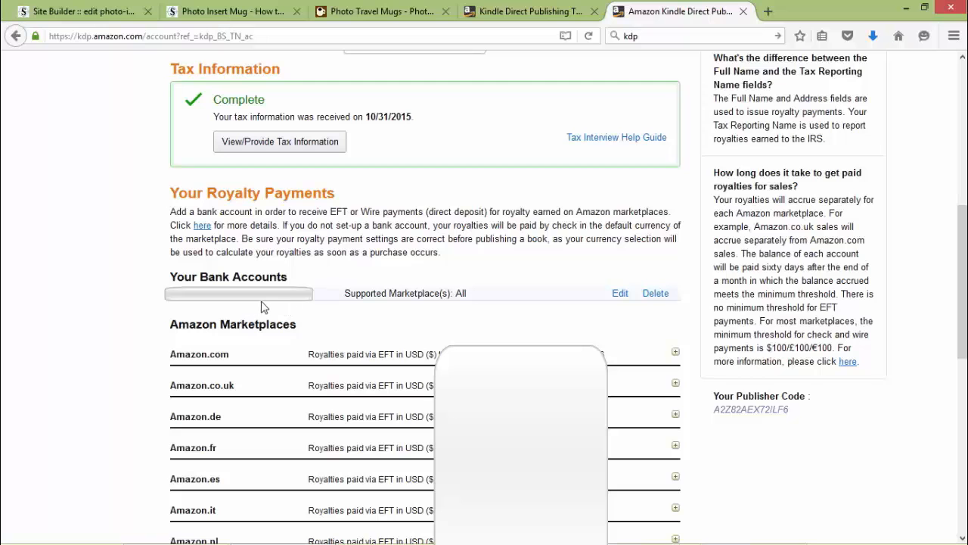
scroll(291, 308, down, 8)
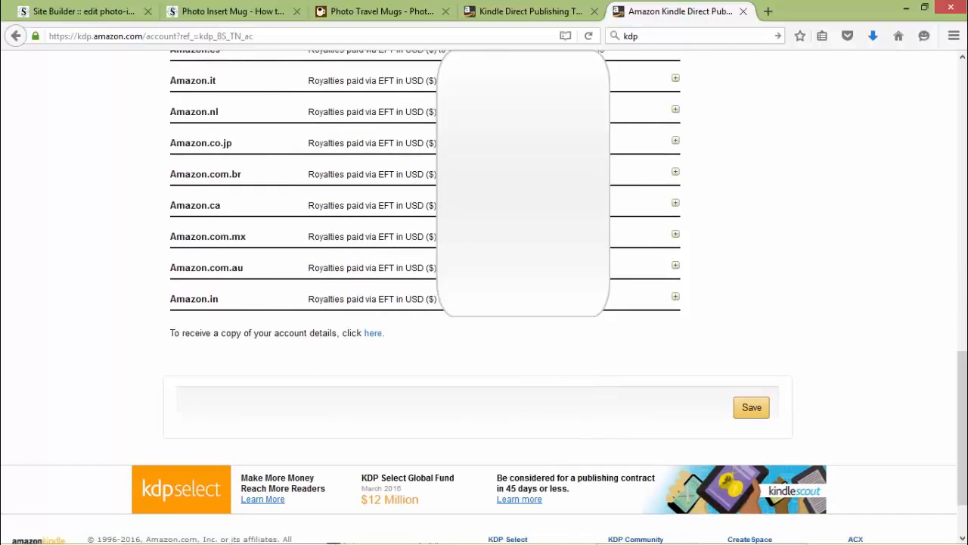
click(757, 417)
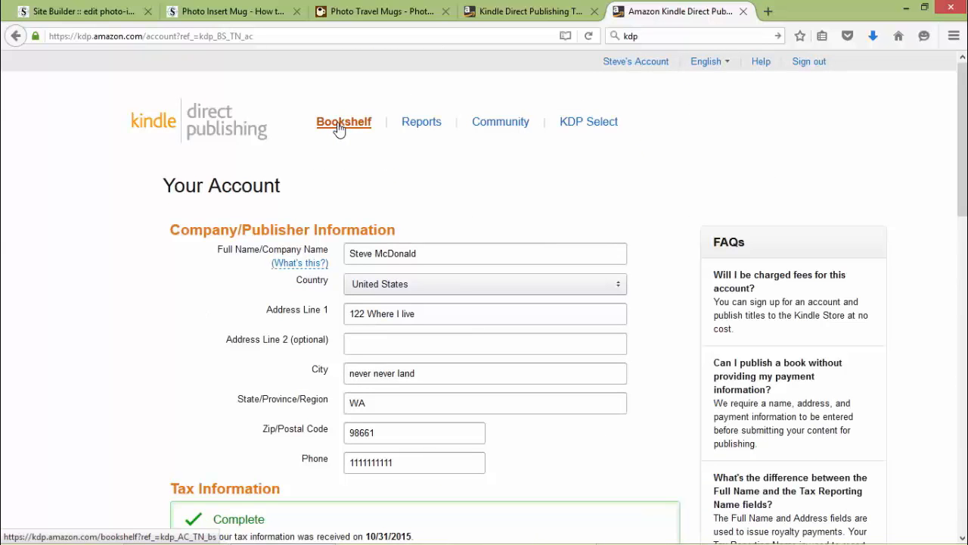
From the Bookshelf, create a new Kindle eBook title and scroll to the Book name field.
click(341, 124)
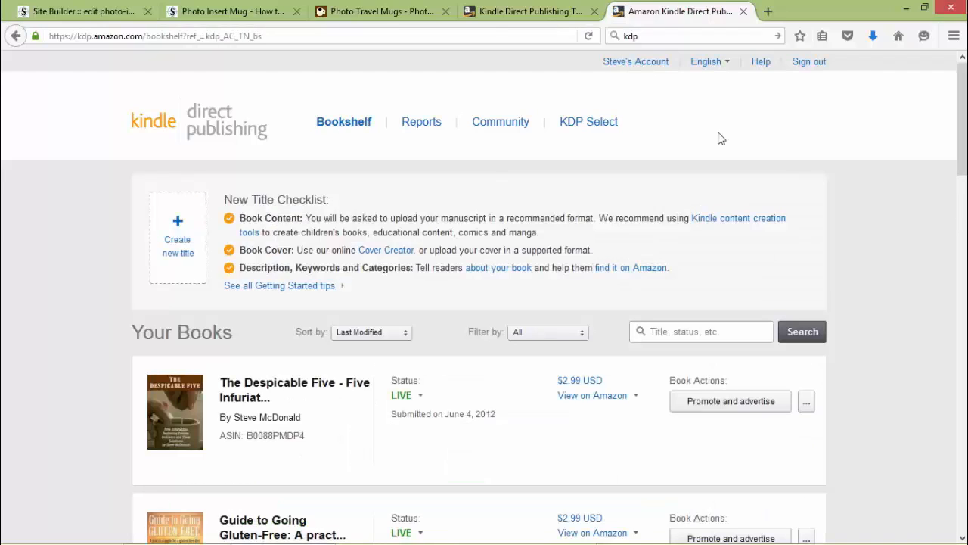
click(176, 244)
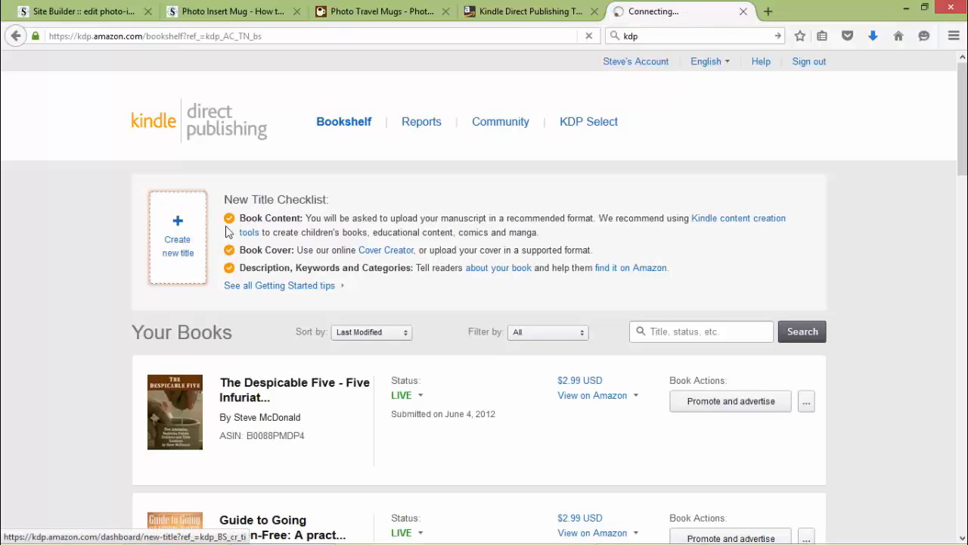
scroll(189, 336, down, 5)
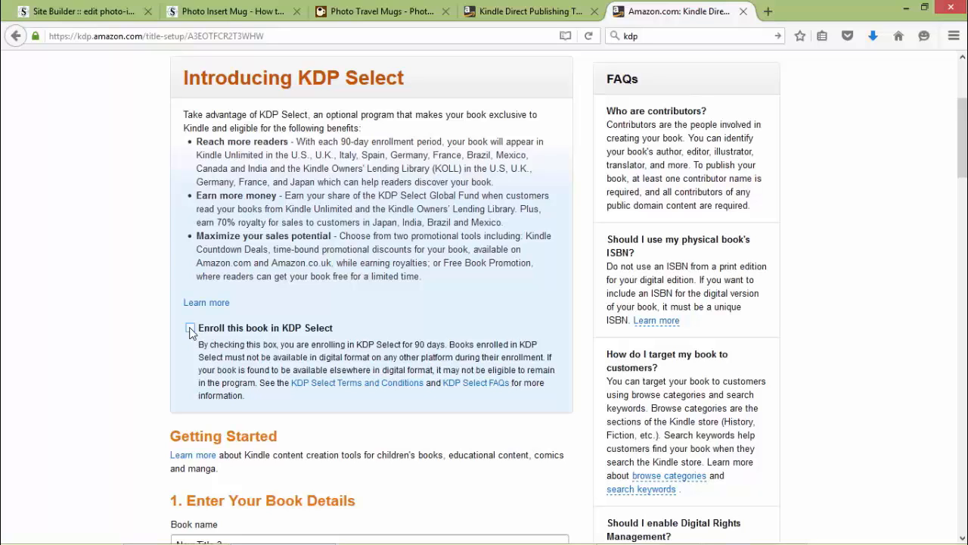
scroll(188, 362, down, 5)
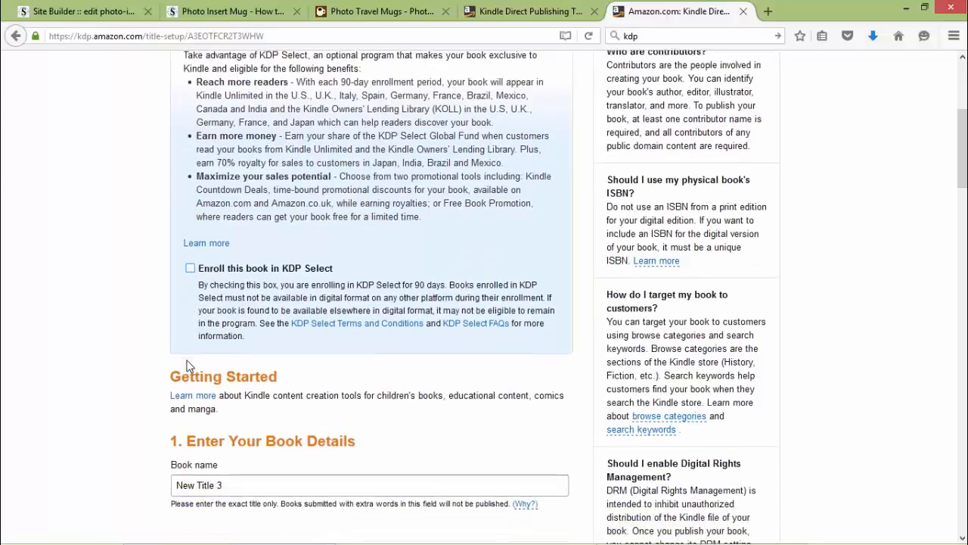
scroll(186, 362, down, 2)
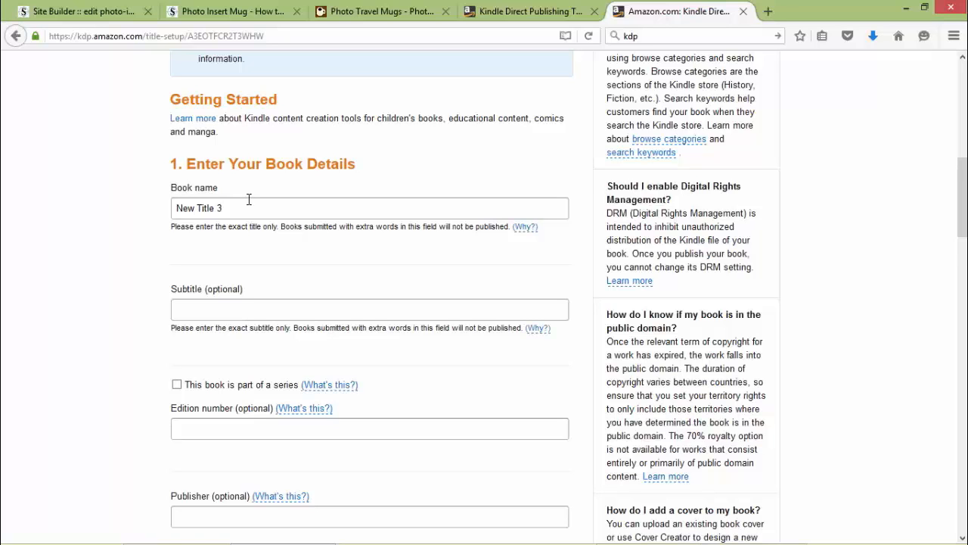
Type the centred title 'My First eBook' and make it bold at size 20.
click(564, 529)
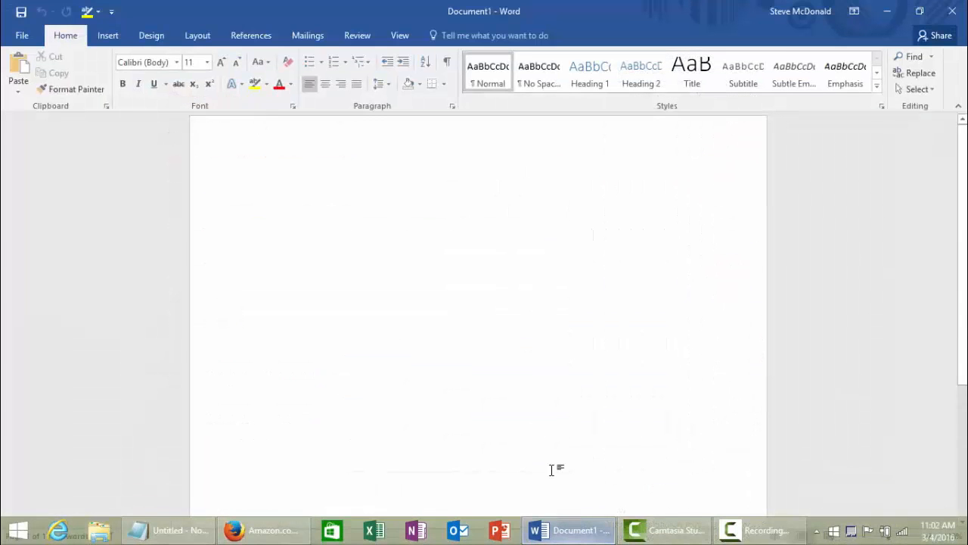
click(326, 83)
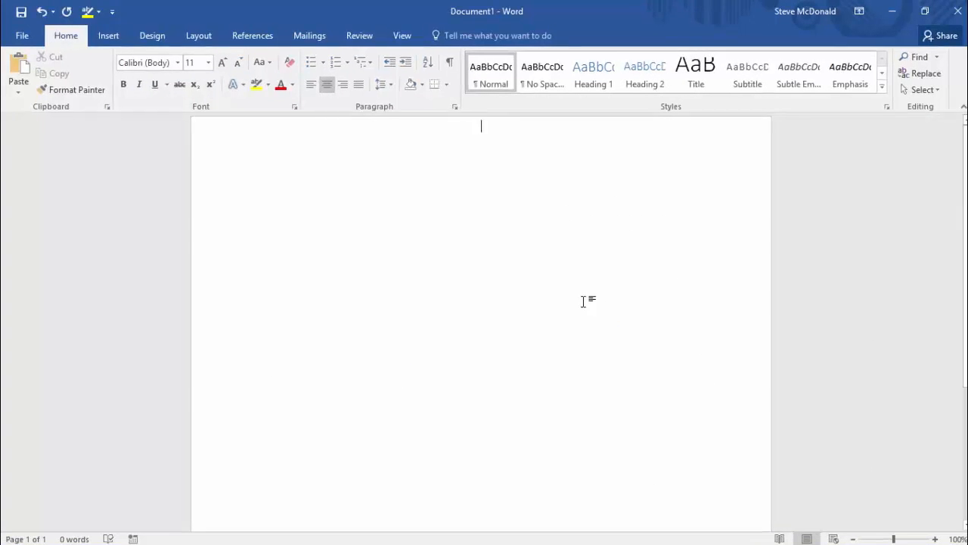
text(My)
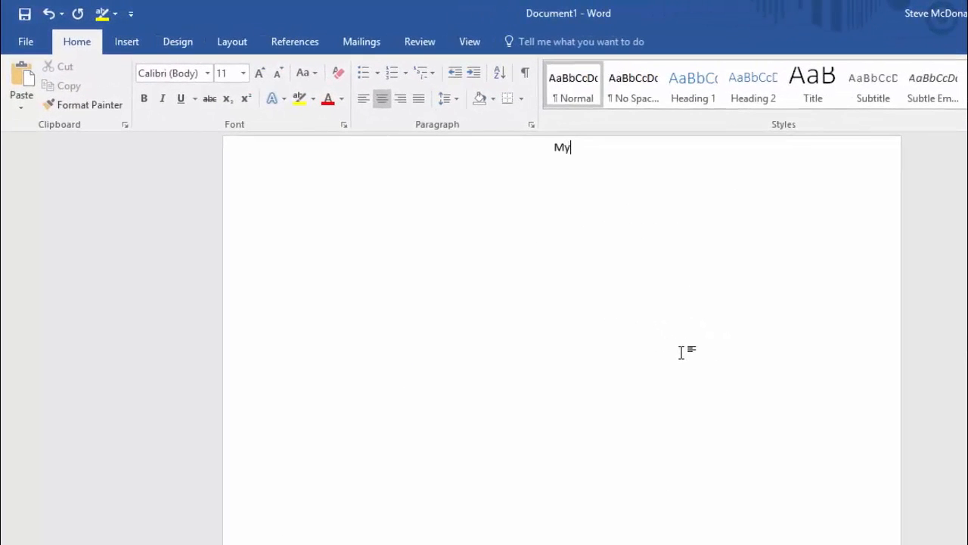
text( First eBook)
drag(605, 148, 529, 144)
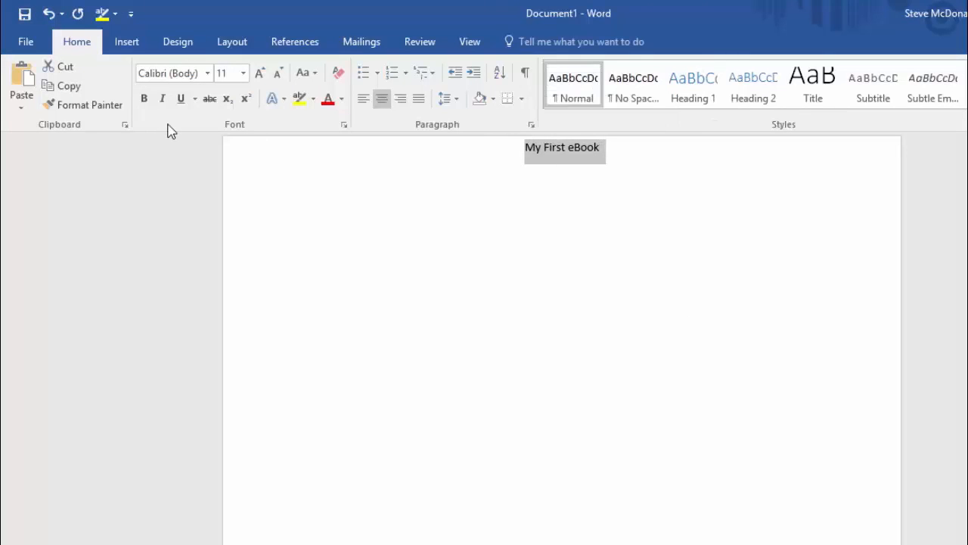
click(146, 101)
click(243, 73)
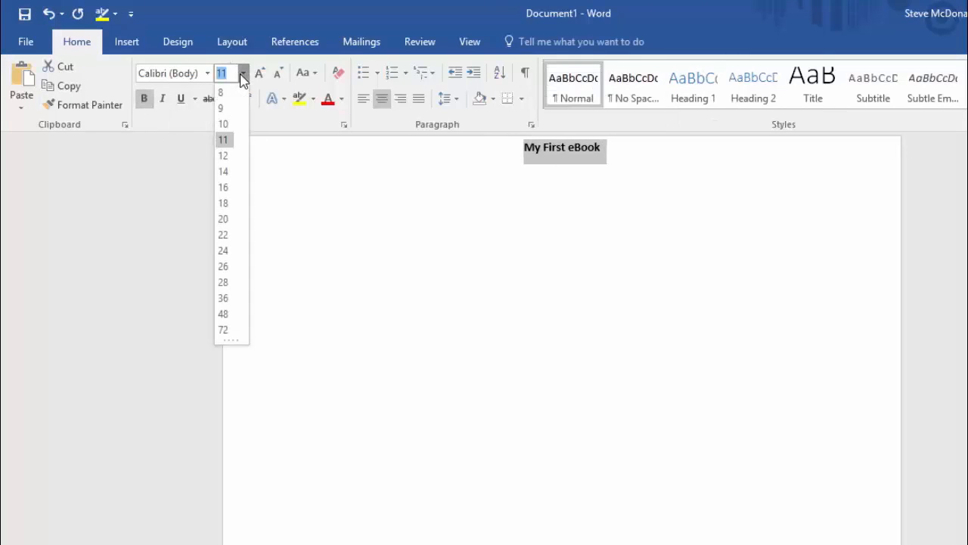
click(223, 219)
Add centred Normal-style lines 'By' and the author's name below the title.
key(End)
key(Return)
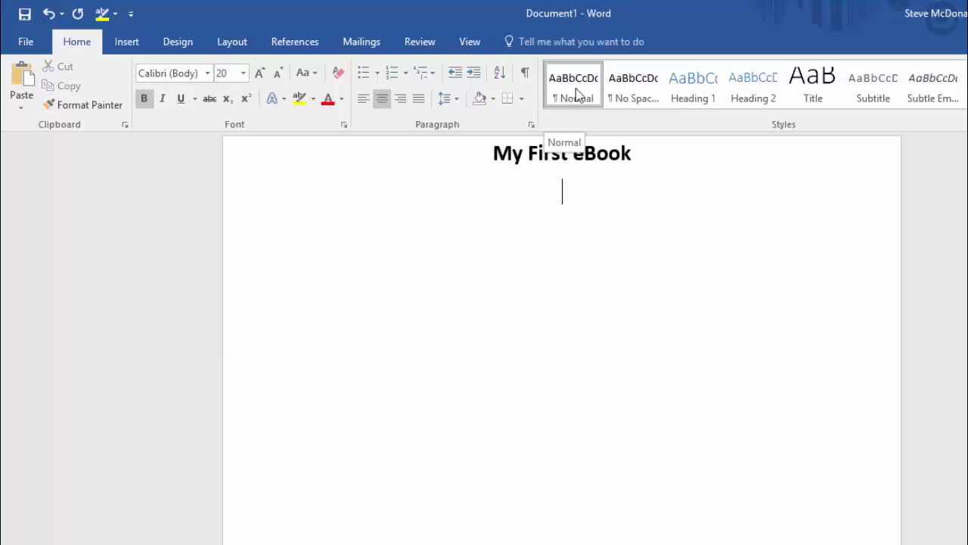
click(574, 90)
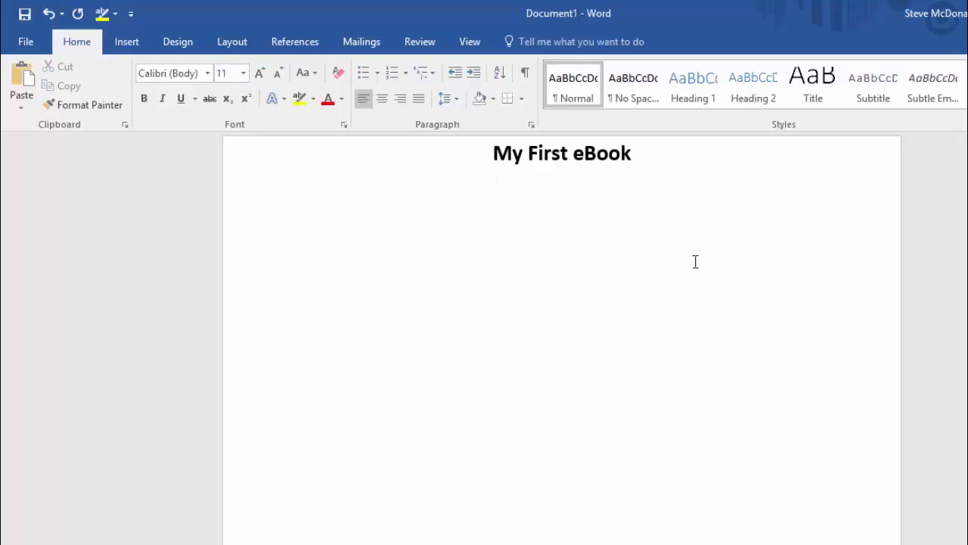
click(382, 100)
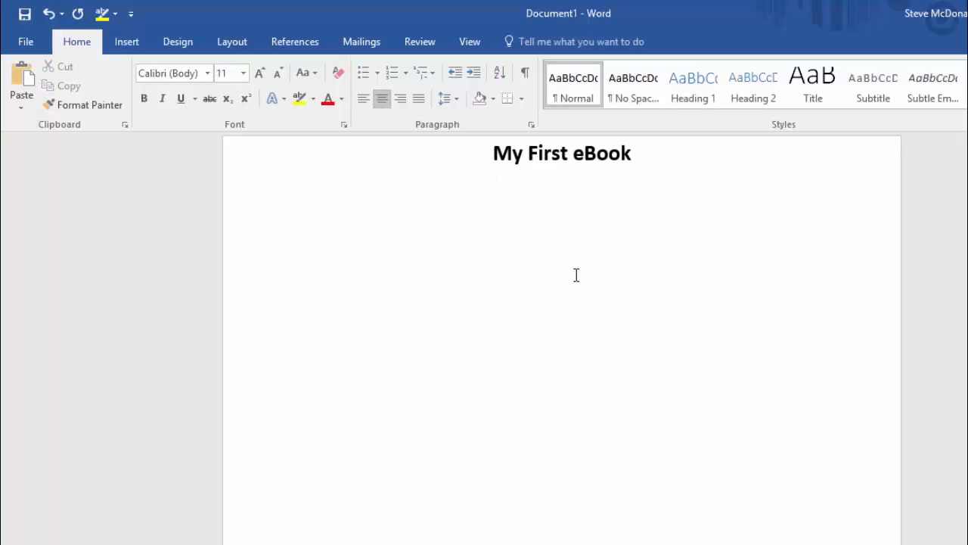
text(by)
key(Return)
text(Steve m)
key(BackSpace)
key(BackSpace)
text(McDonald)
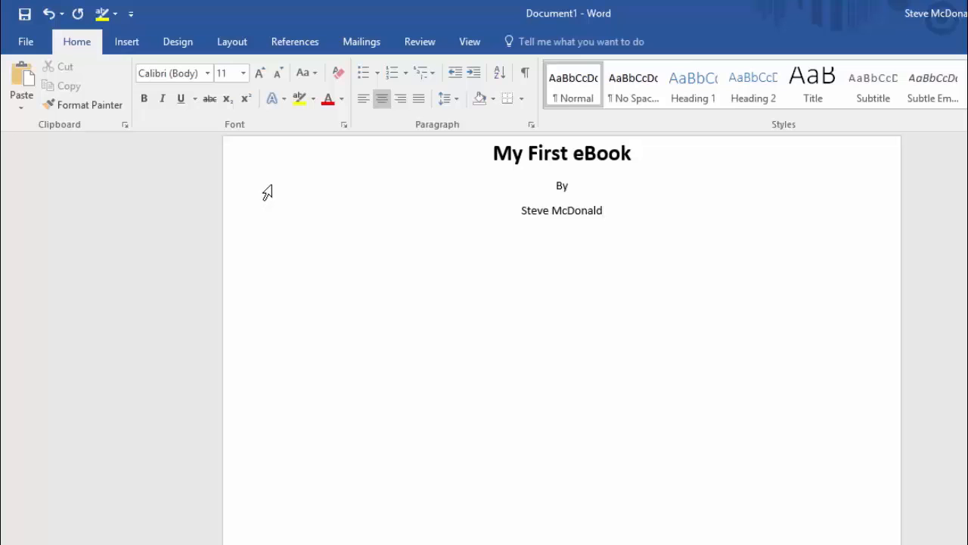
Insert a page break and type the copyright line with the author's name and 2016.
click(127, 43)
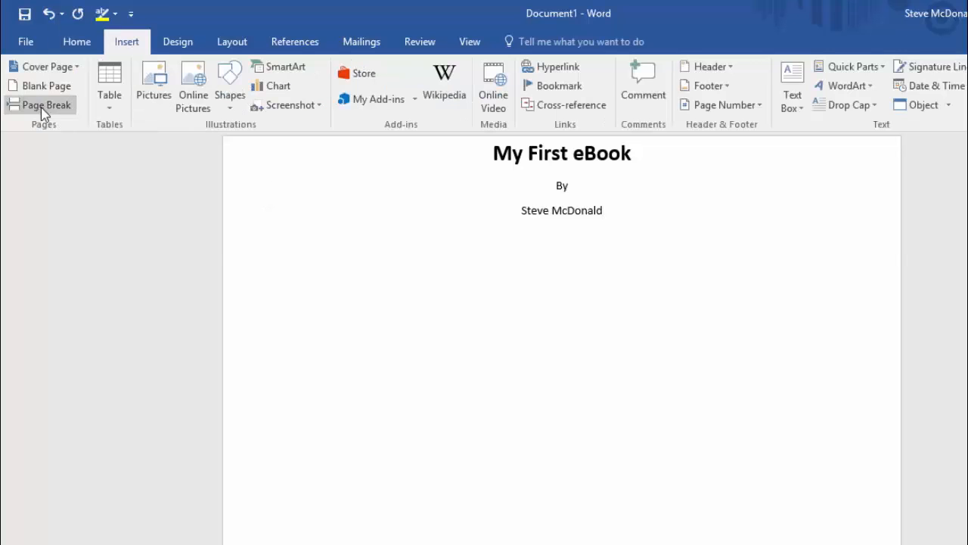
click(34, 105)
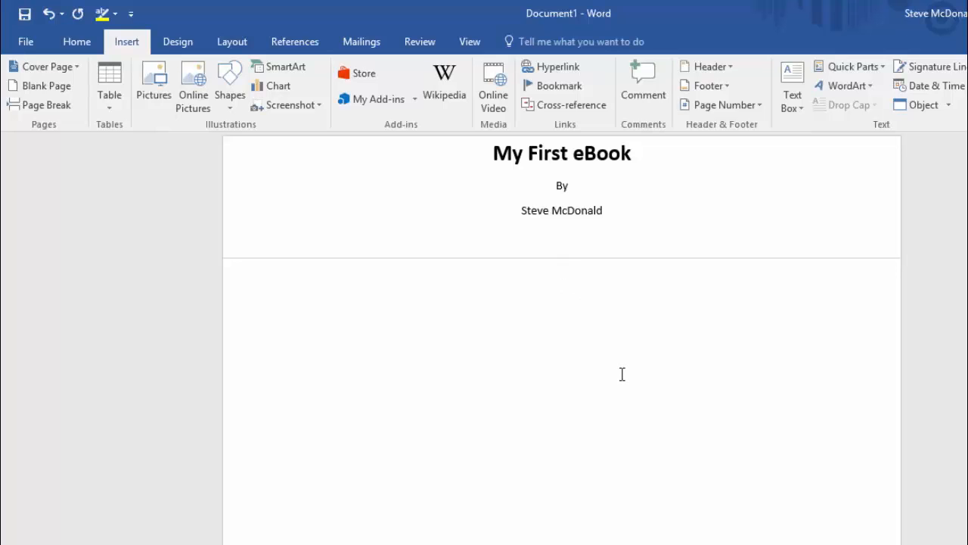
text(Coy)
text(yright)
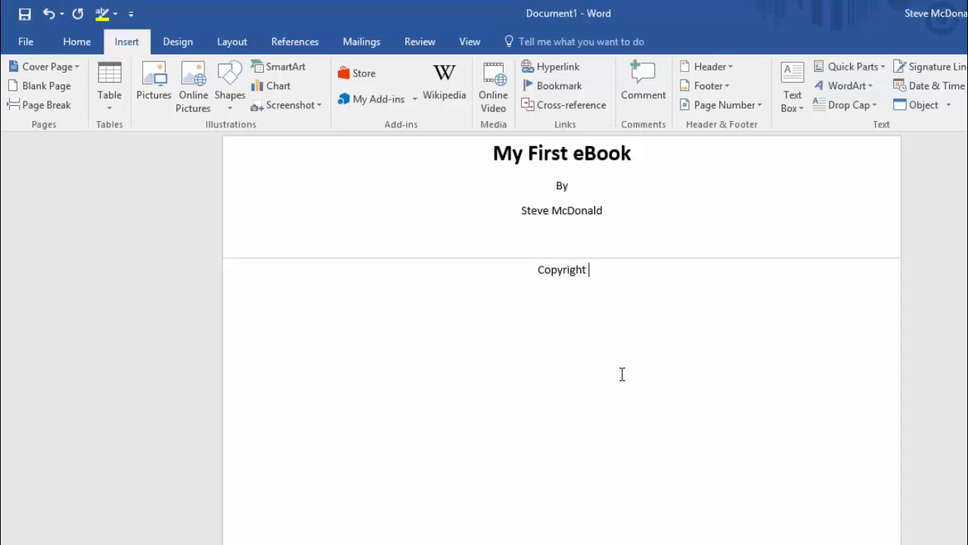
text( Steve Mc)
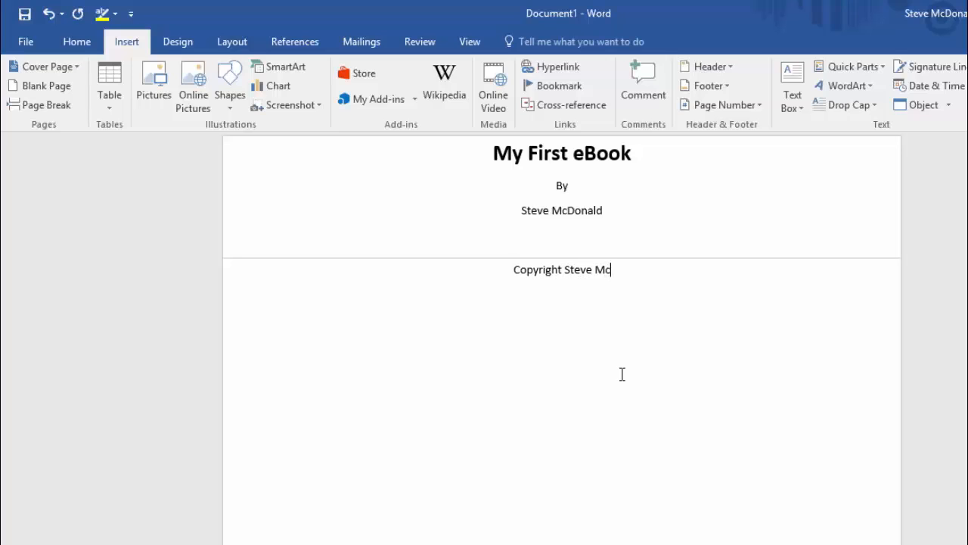
text(Donald 2016)
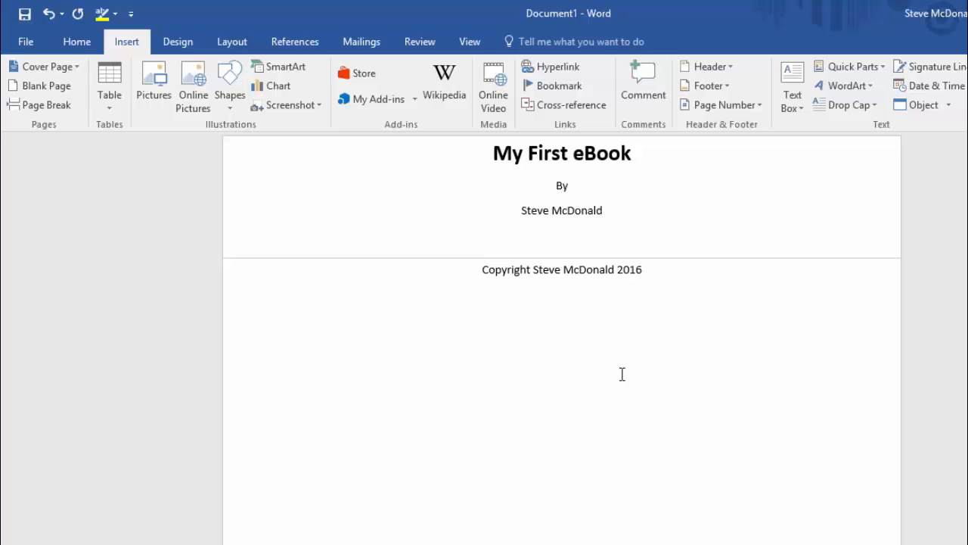
Add a 'Table of Contents' page, then a new page starting with 'Chapter 1'.
click(34, 105)
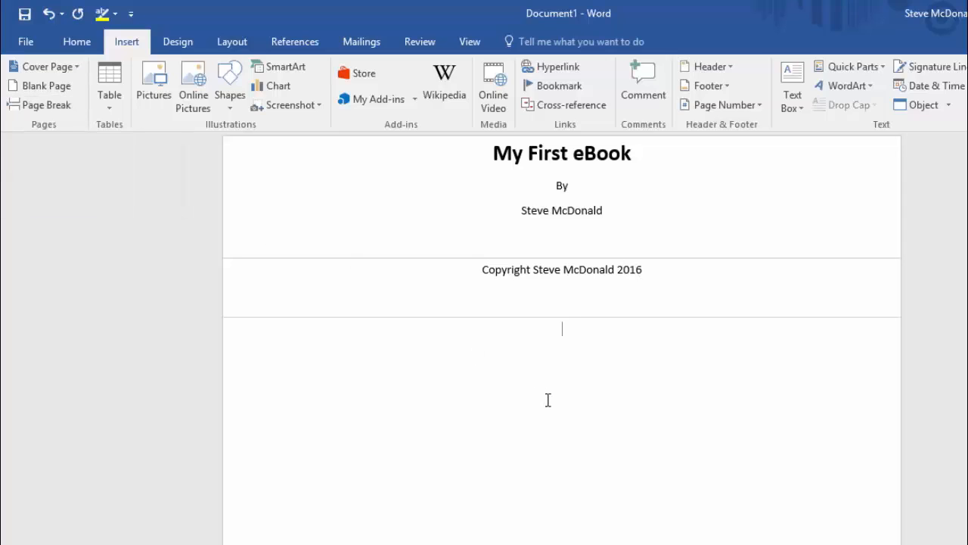
text(Table)
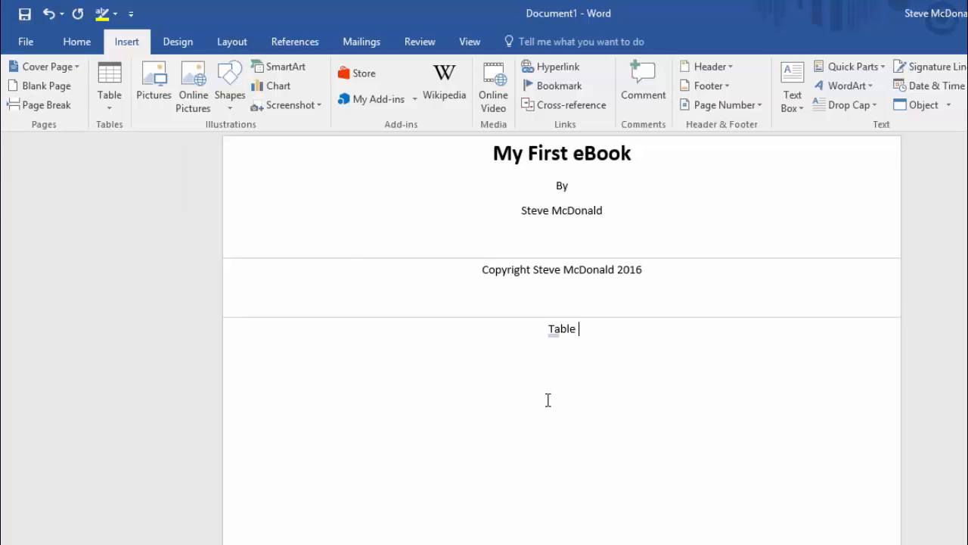
key(BackSpace)
key(BackSpace)
key(BackSpace)
key(BackSpace)
text(ble of Contents)
key(Return)
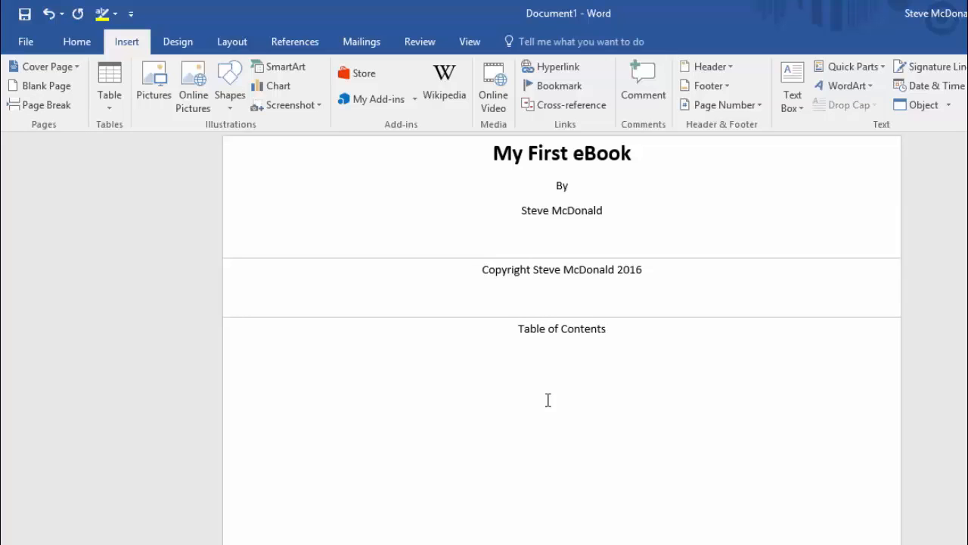
click(33, 110)
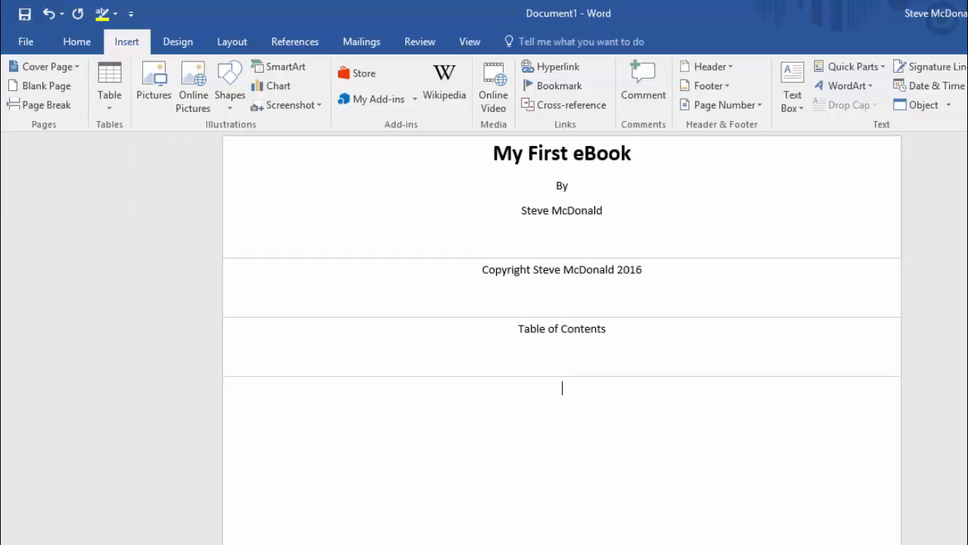
text(Chapter )
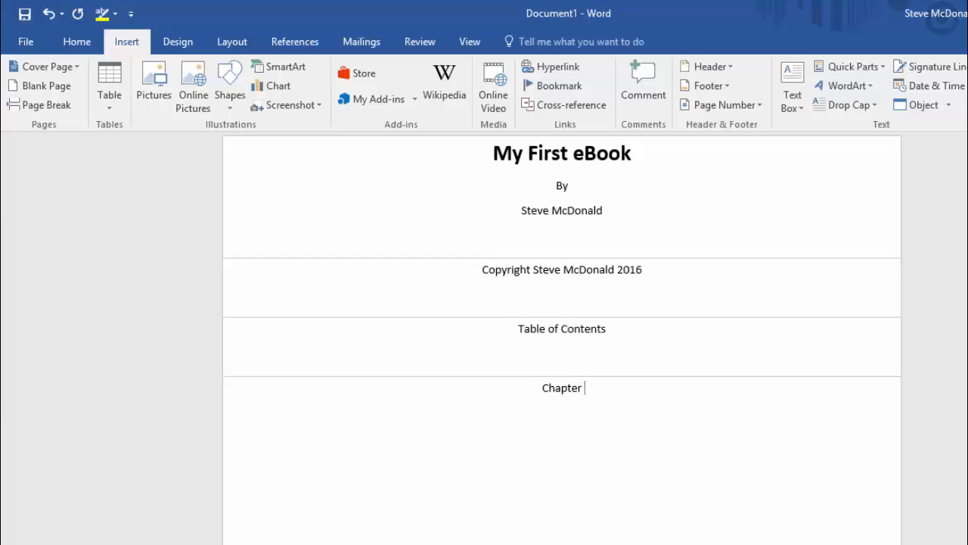
text(1)
Apply the Heading 1 style to 'Chapter 1' and start a new line below it.
click(77, 42)
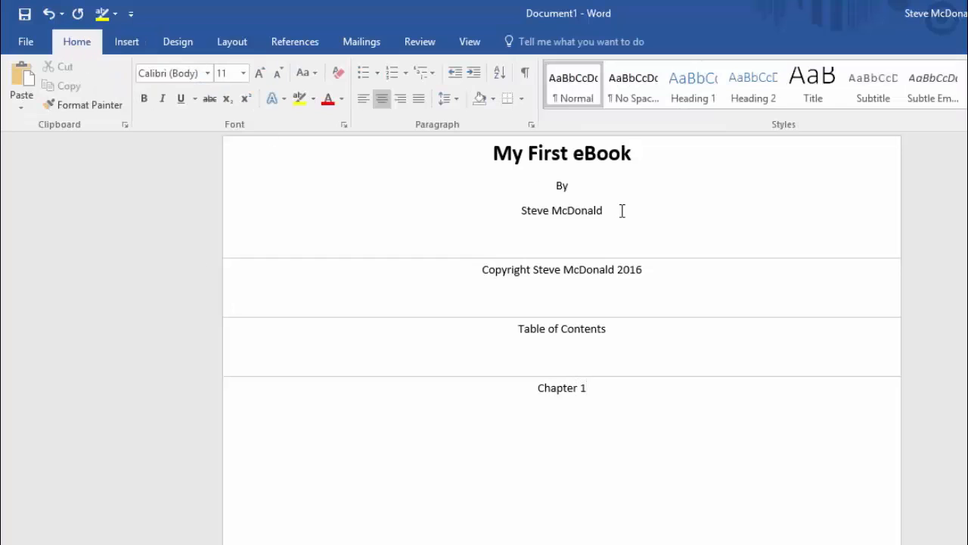
click(692, 88)
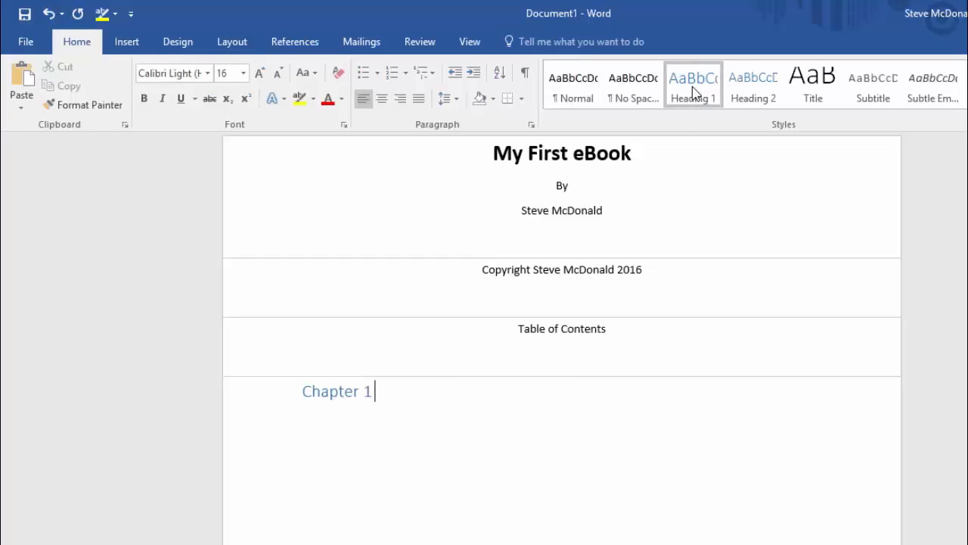
key(Return)
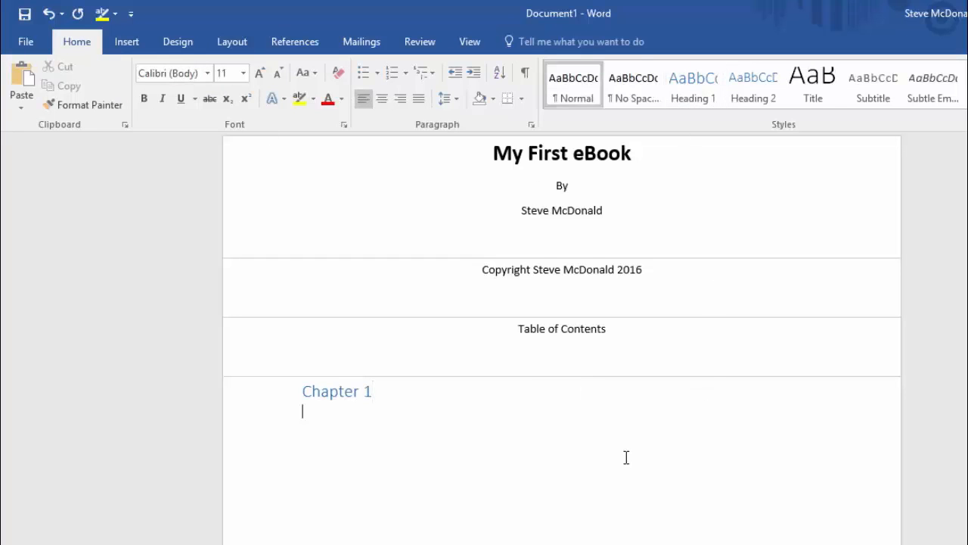
Type the paragraph starting 'This is my first eBook ever!' about publishing being easier than thought.
text(This is my first )
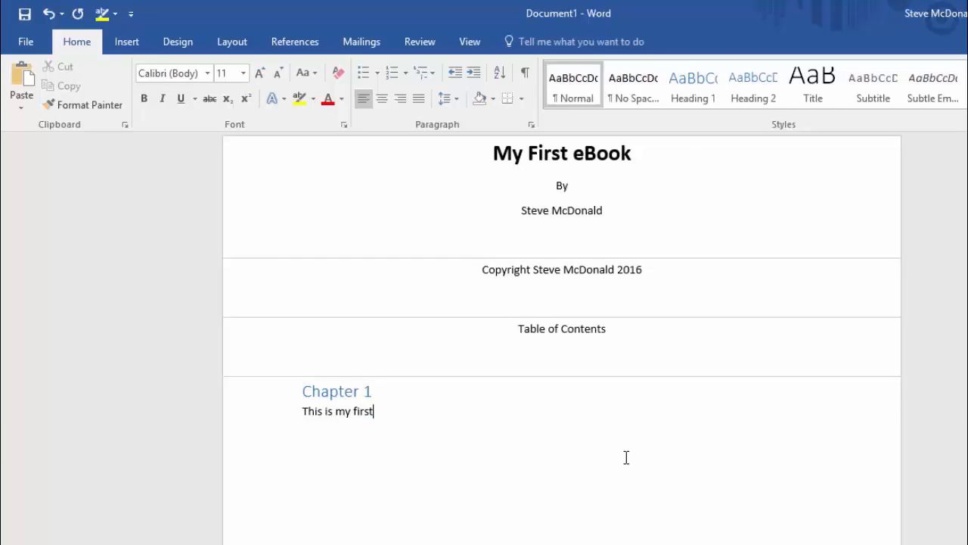
text(eBook ever! I'm so ex)
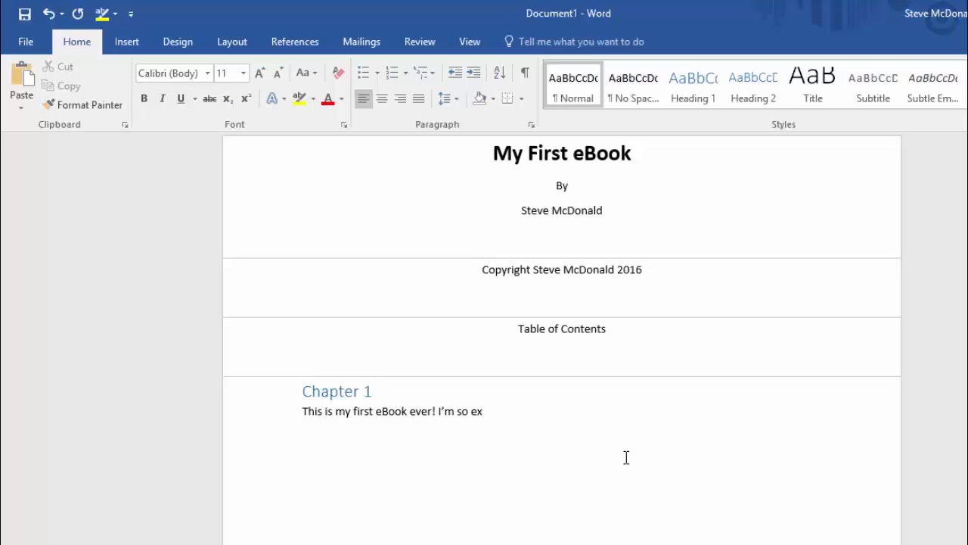
text(cited to get it p)
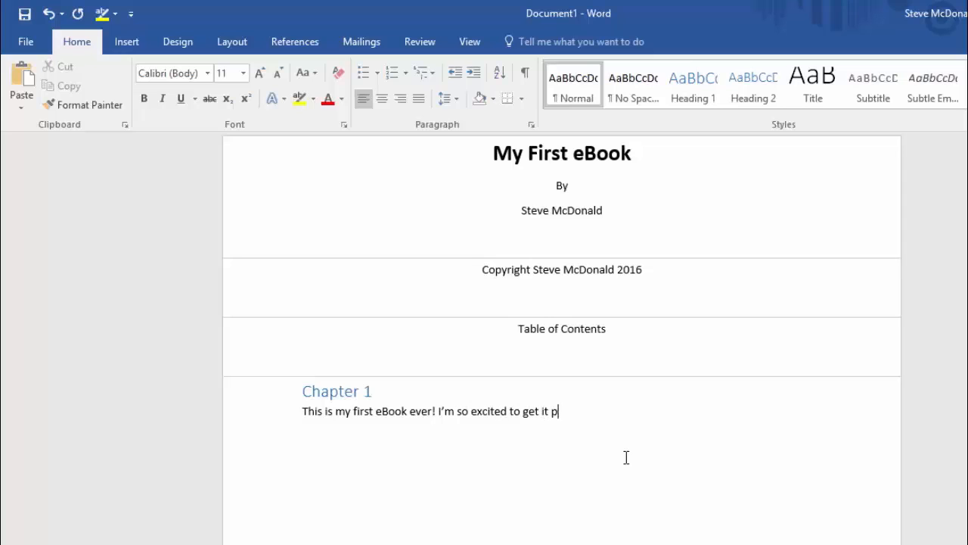
text(ublished. Once this)
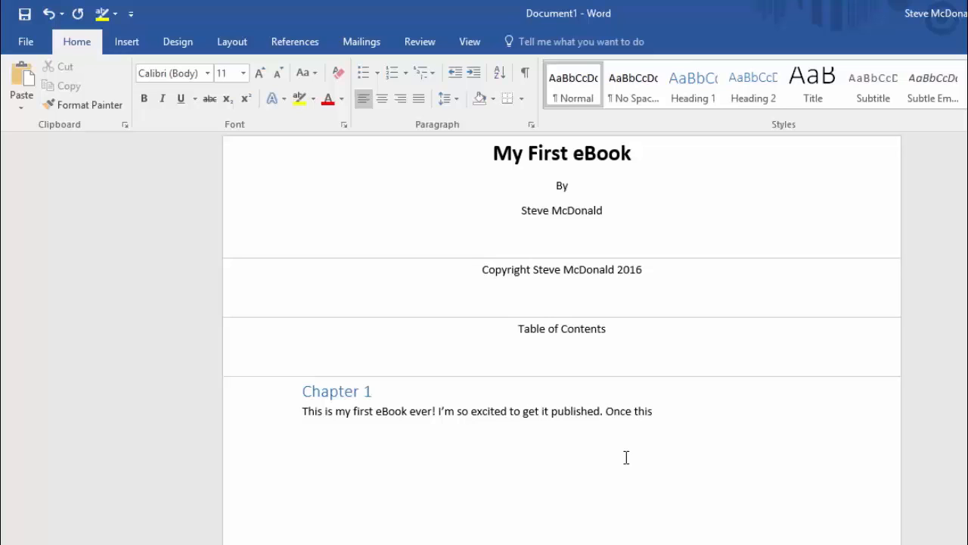
text( book is life)
key(BackSpace)
text(ve I')
text(ll know that e)
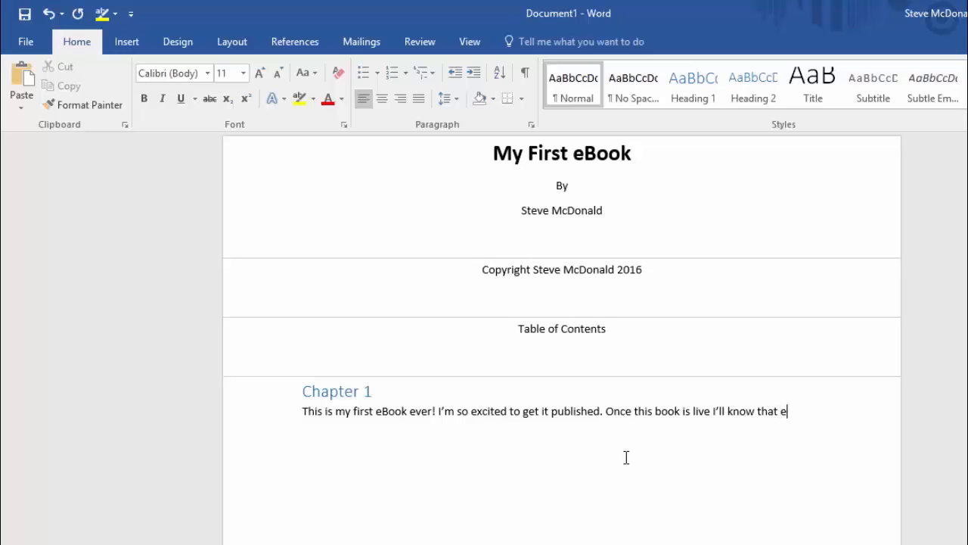
text(Book)
text( publishing)
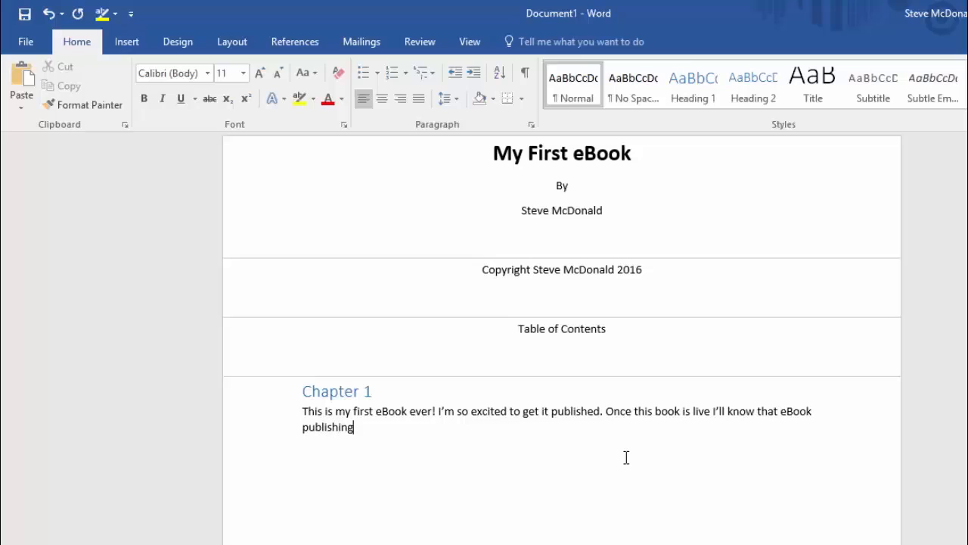
text( isnt nearly as ha)
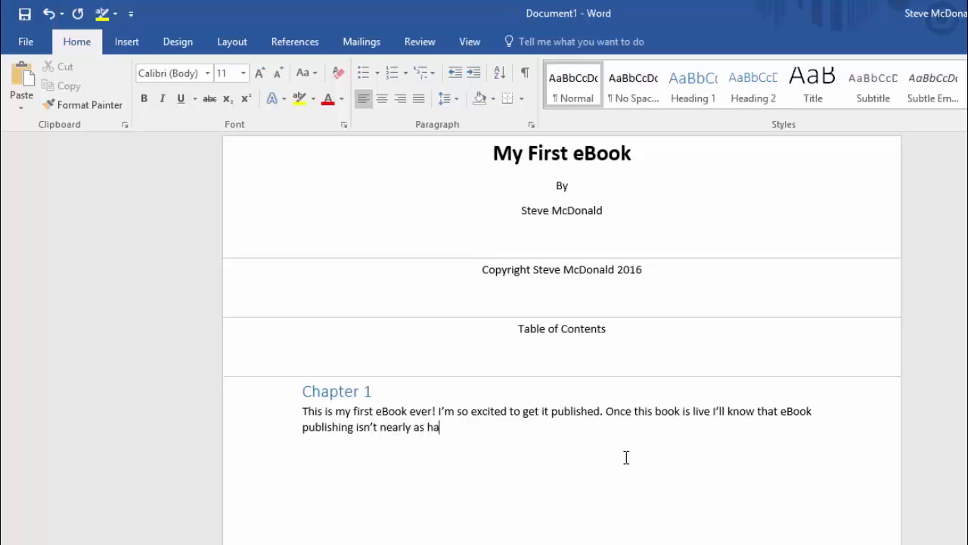
text(rd as I once thoug)
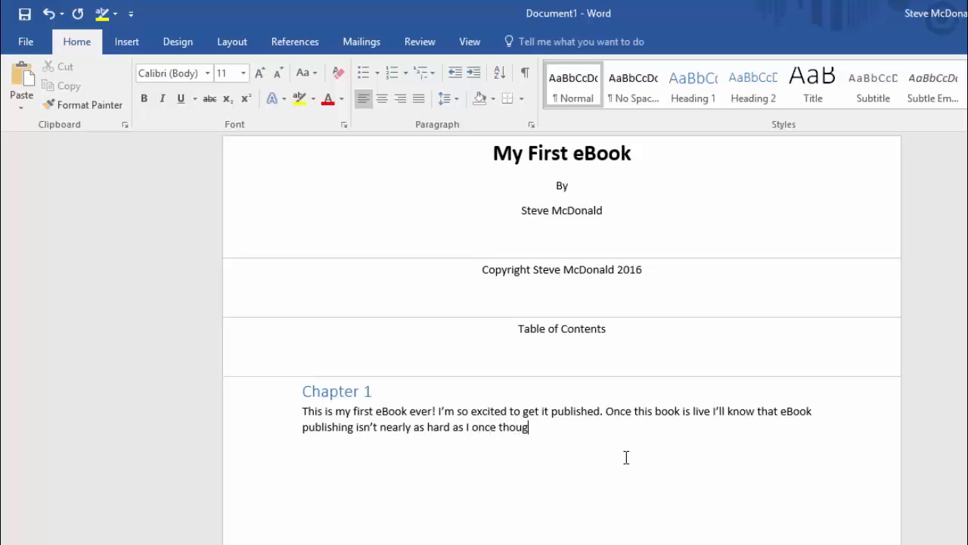
text(ht it was.)
click(562, 333)
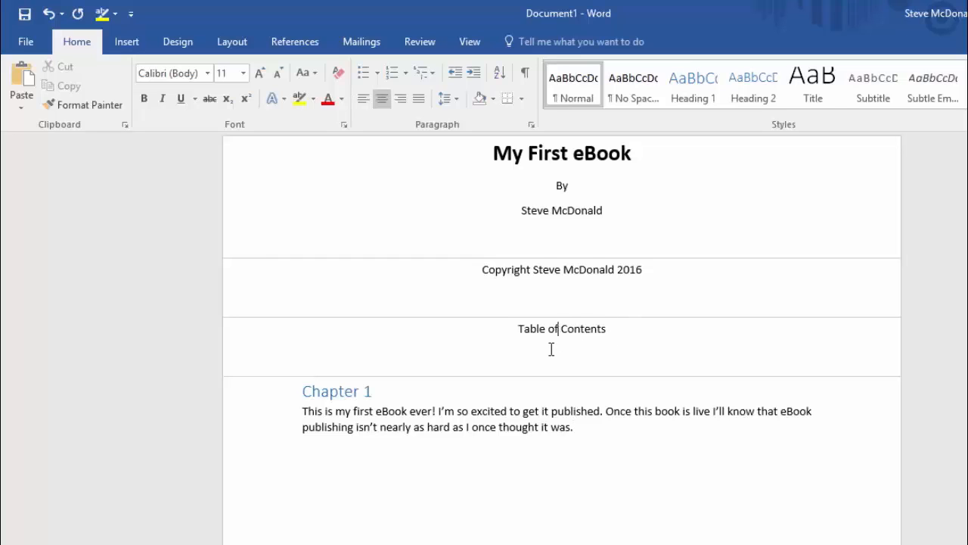
Bookmark the 'Table of Contents' line as TOC and add a blank line beneath it.
triple_click(559, 335)
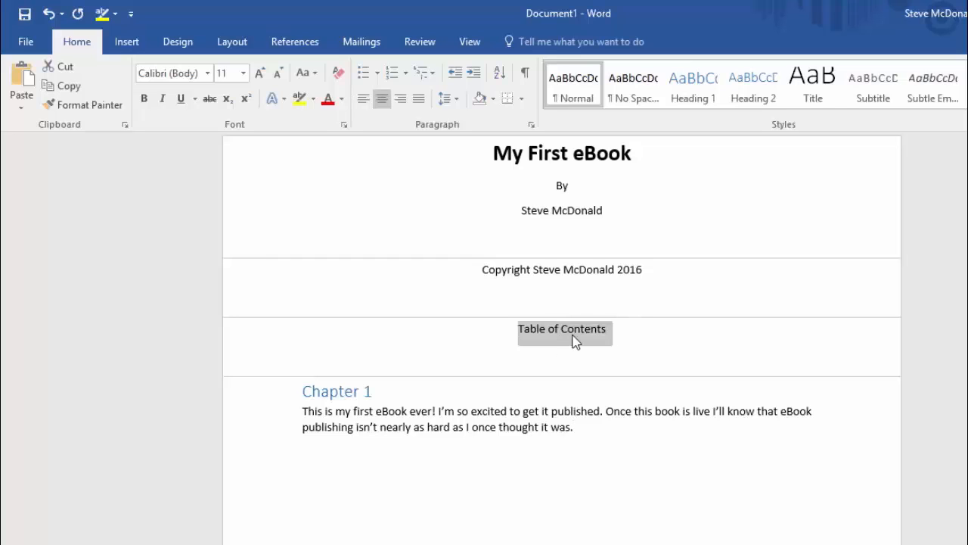
click(126, 42)
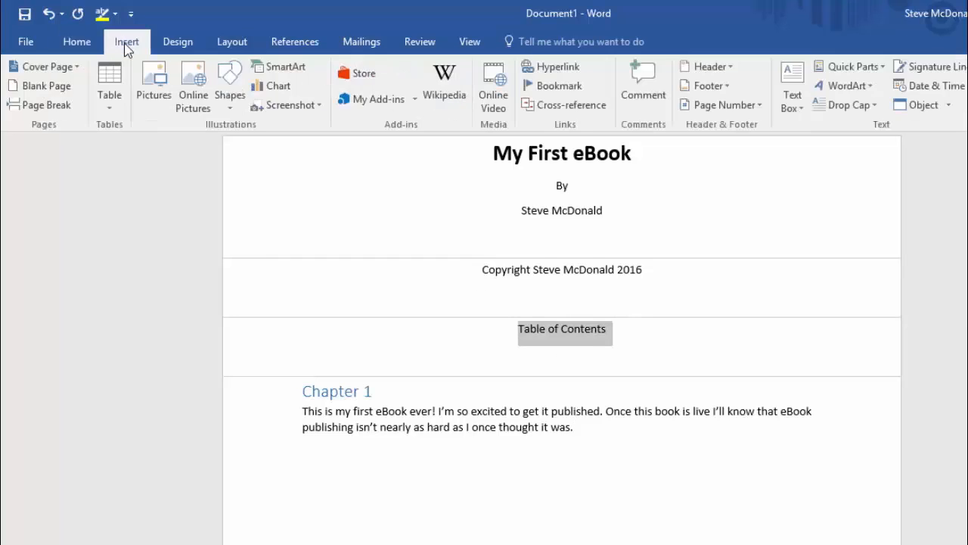
click(558, 85)
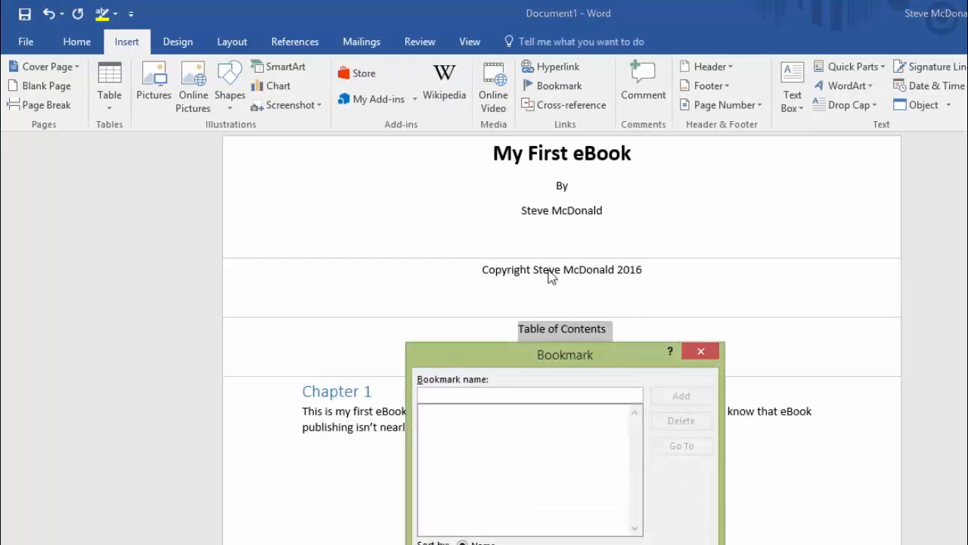
text(TOC)
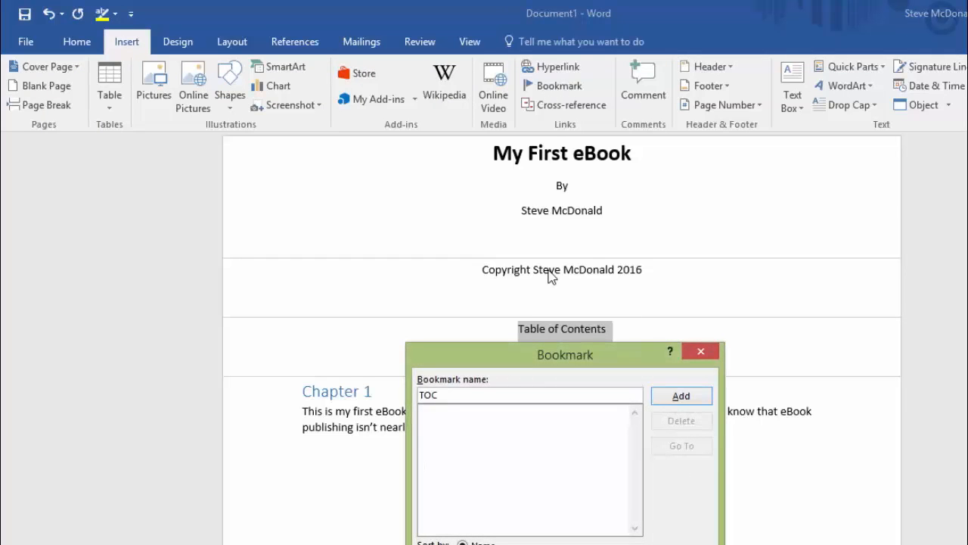
click(681, 397)
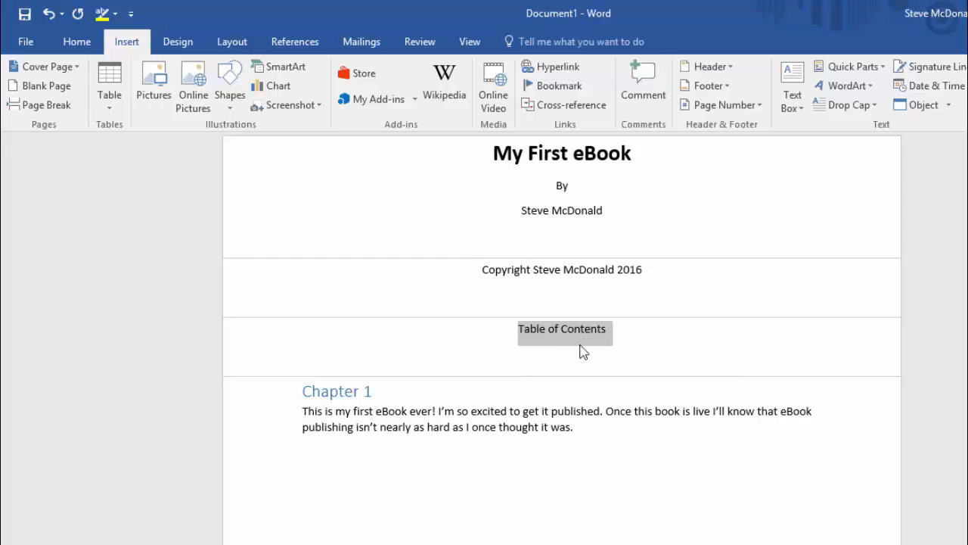
click(605, 331)
key(Return)
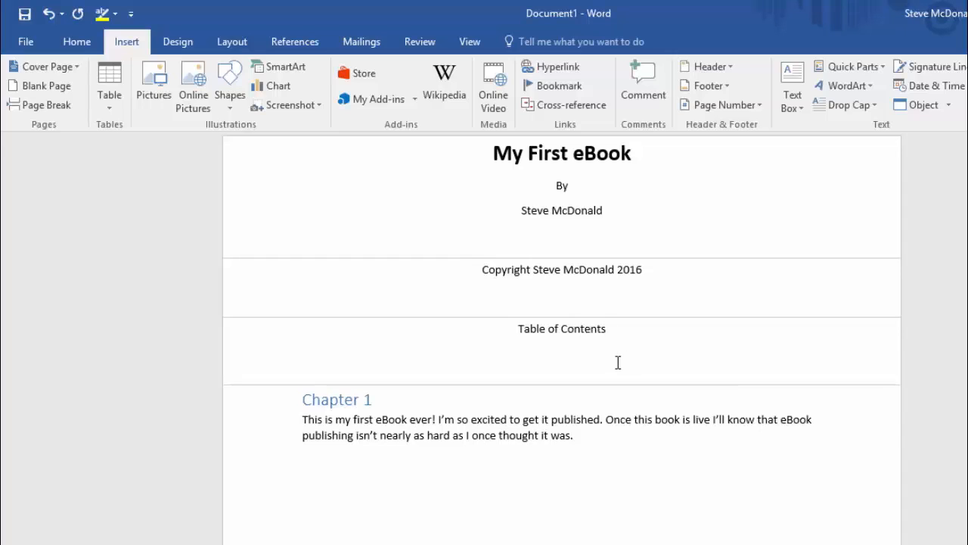
Insert a custom table of contents showing 2 levels, without page numbers.
key(Return)
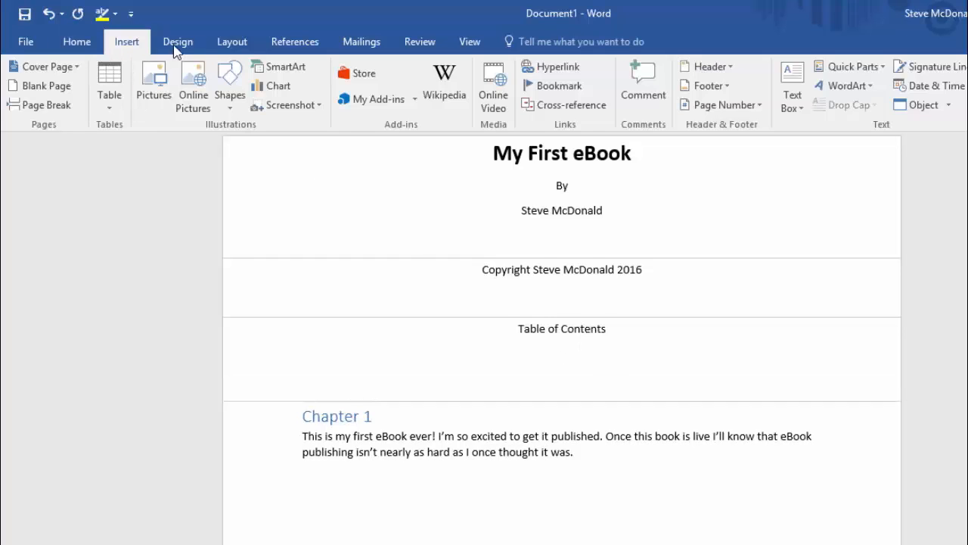
click(294, 43)
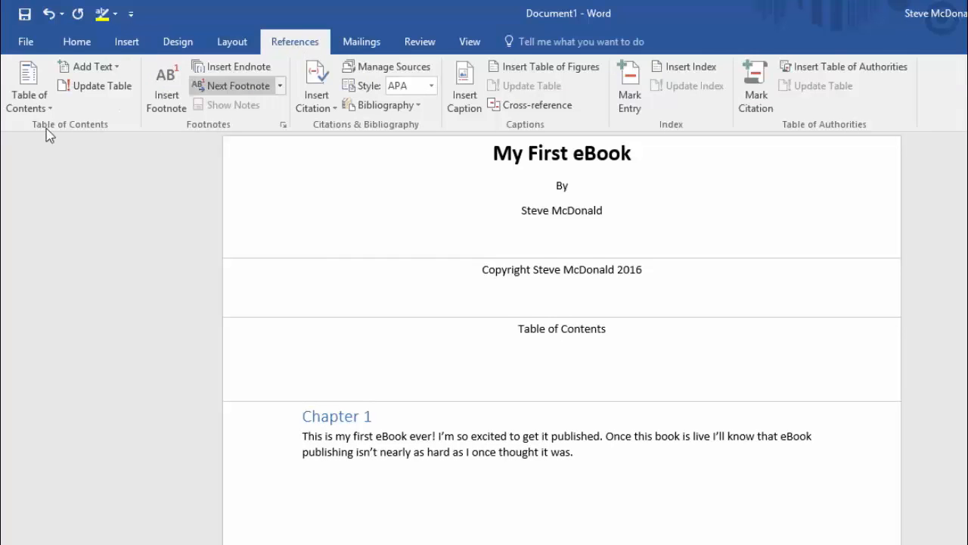
click(28, 96)
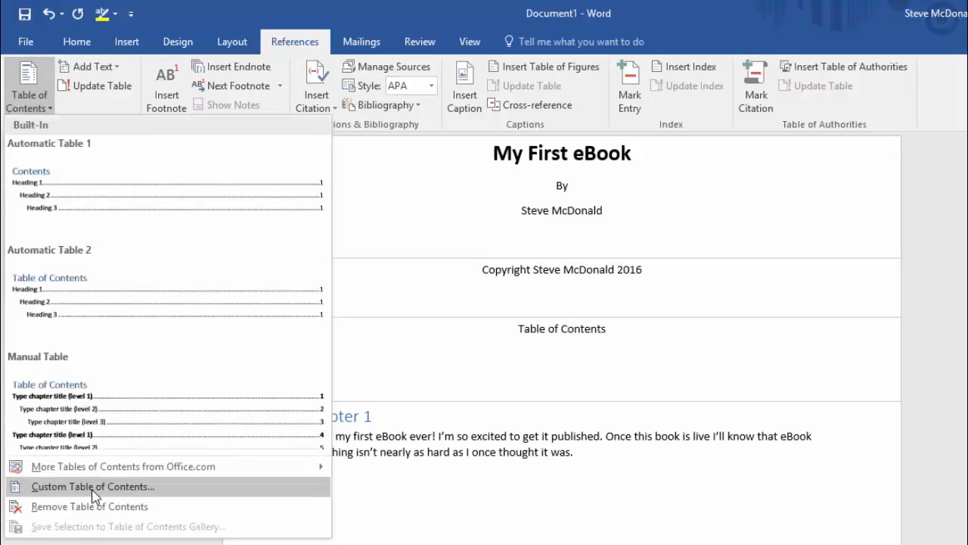
click(93, 488)
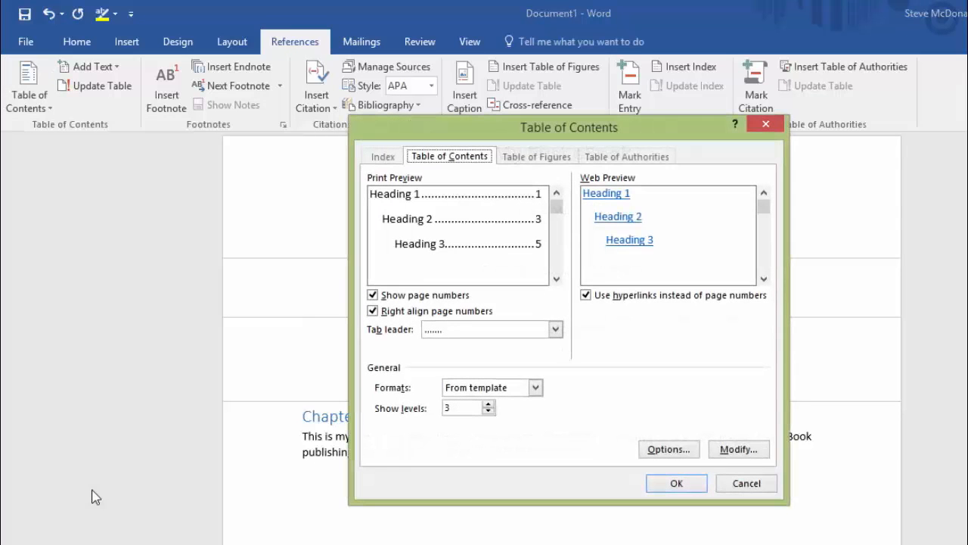
click(488, 411)
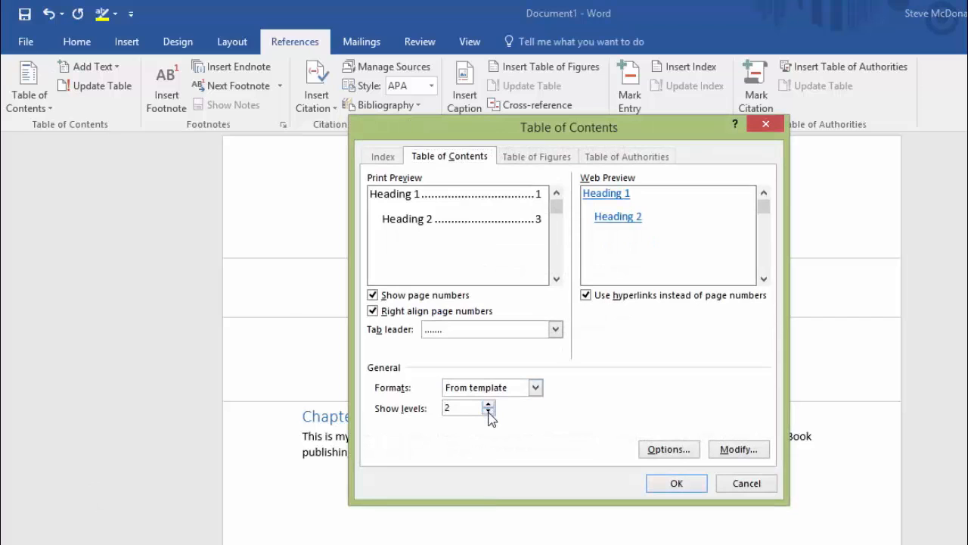
click(372, 295)
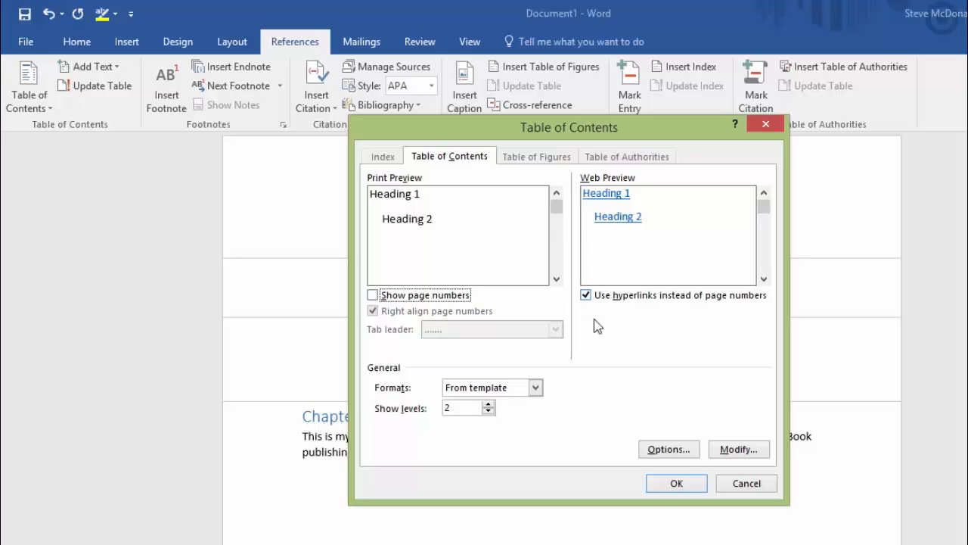
click(687, 485)
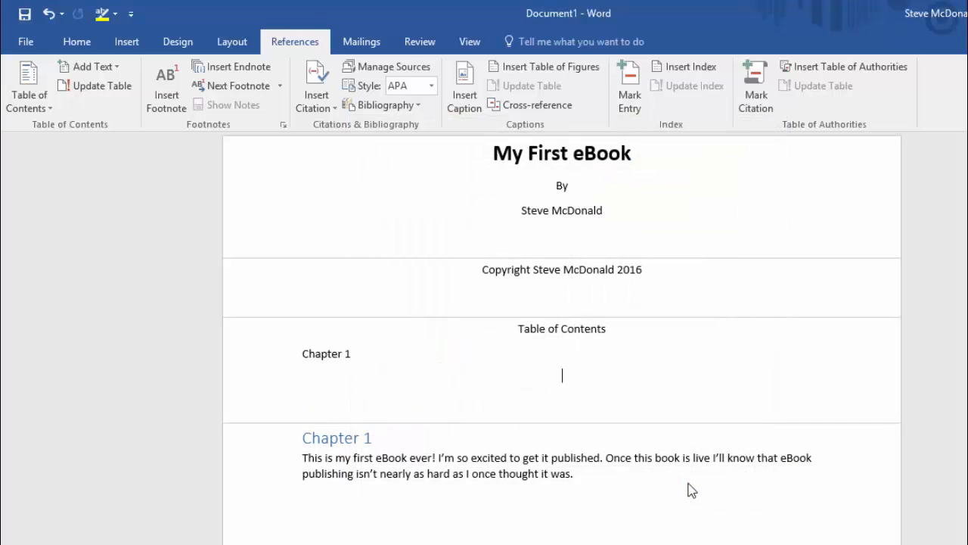
Append ' – My First eBook' to the Chapter 1 heading.
click(327, 354)
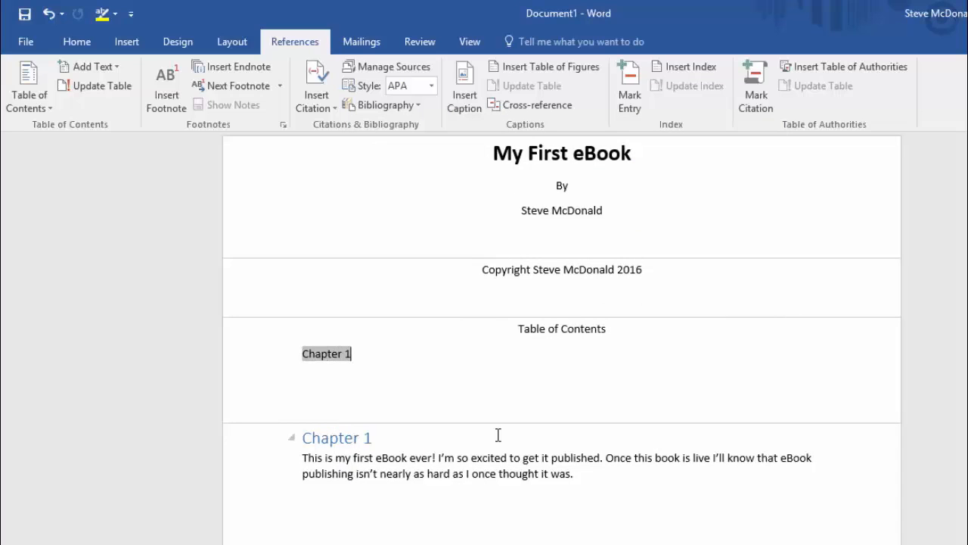
click(352, 386)
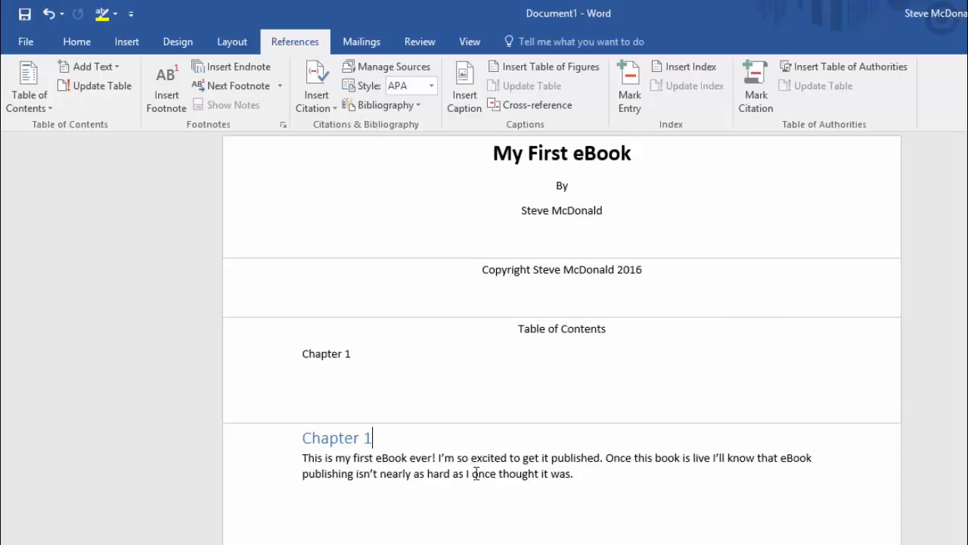
text(- My fors)
key(BackSpace)
key(BackSpace)
key(BackSpace)
key(BackSpace)
text(First e)
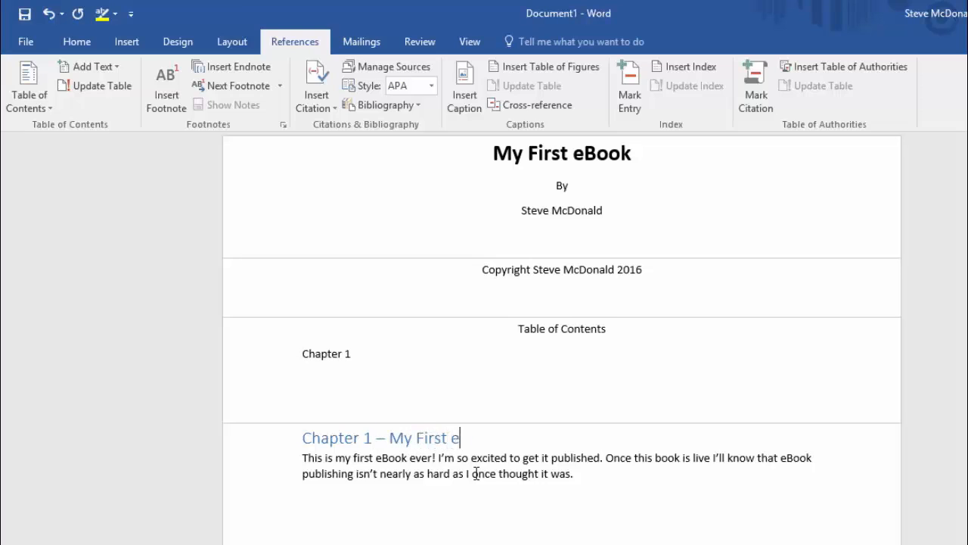
text(Book)
Update the table of contents field so it lists 'Chapter 1 – My First eBook'.
click(499, 353)
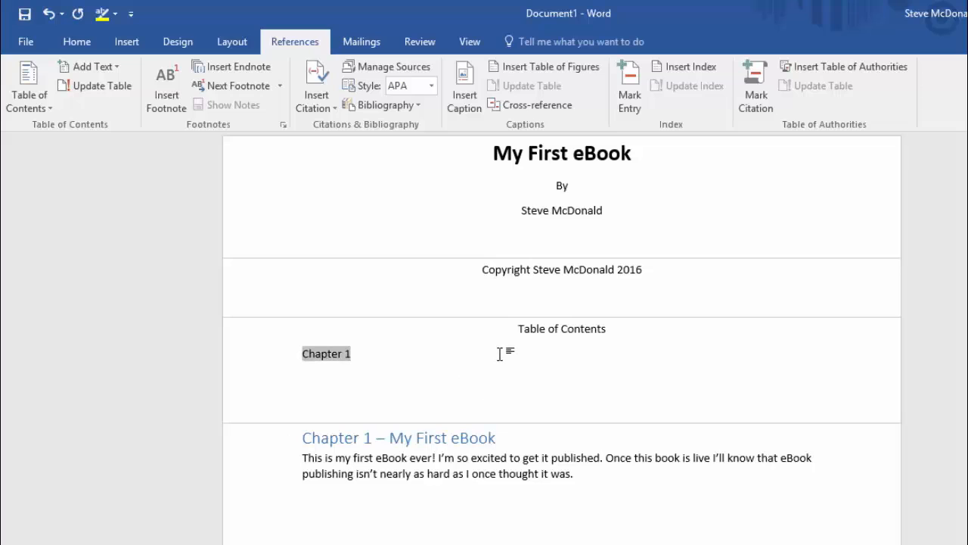
right_click(499, 354)
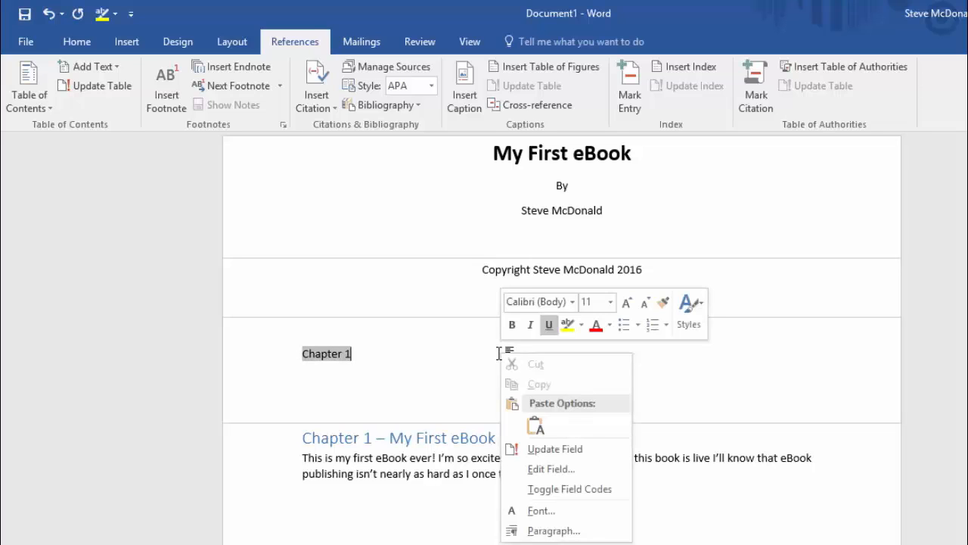
click(567, 449)
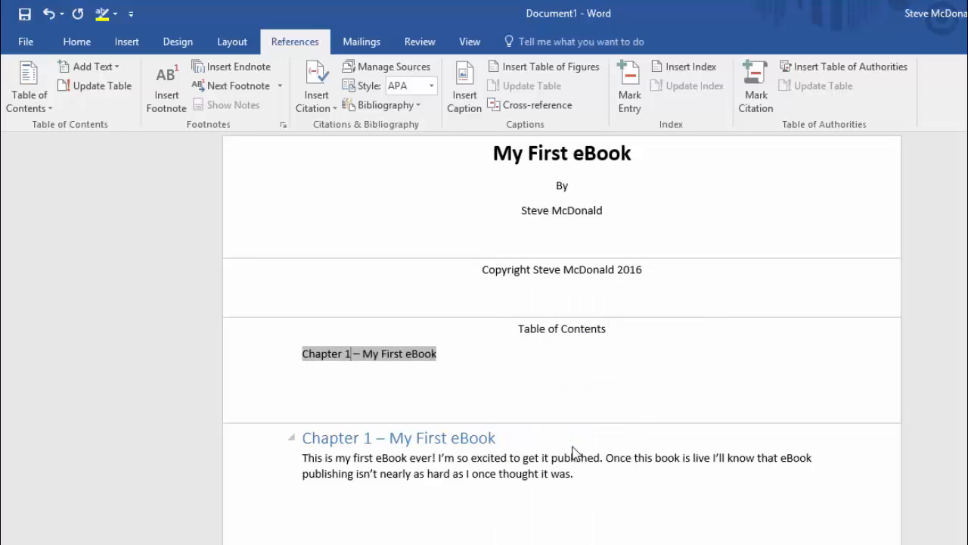
click(529, 391)
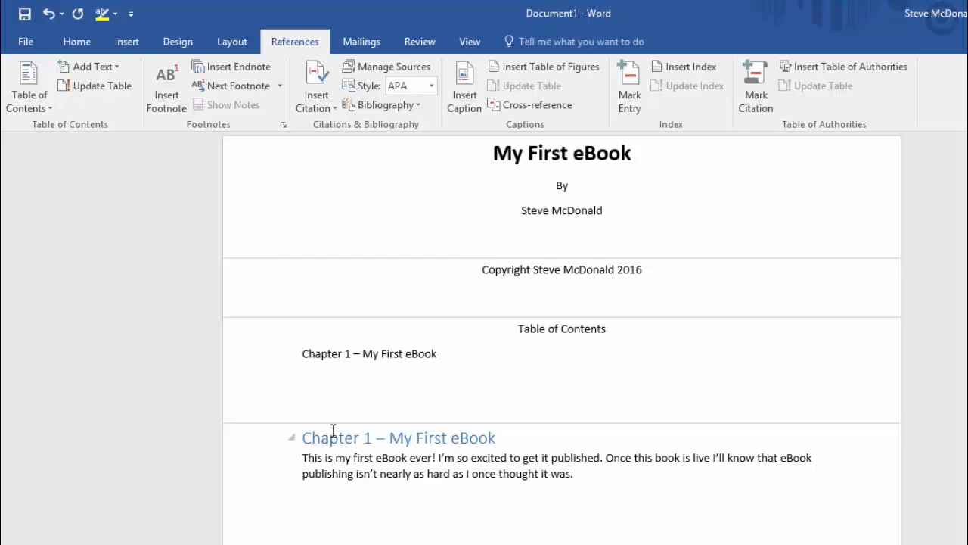
click(378, 437)
click(78, 44)
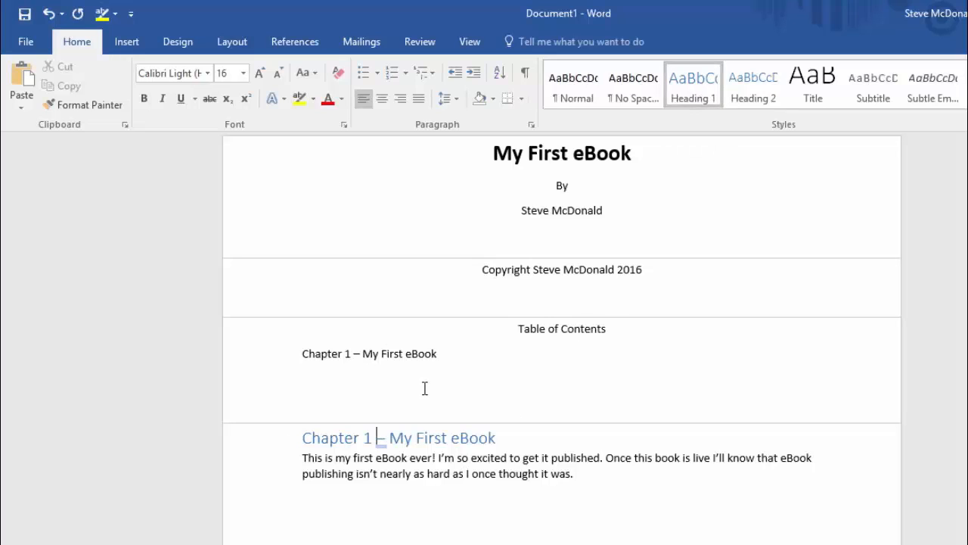
Add a new line 'I Know It's Really Short' below the chapter text, styled as Heading 2.
click(604, 474)
key(Return)
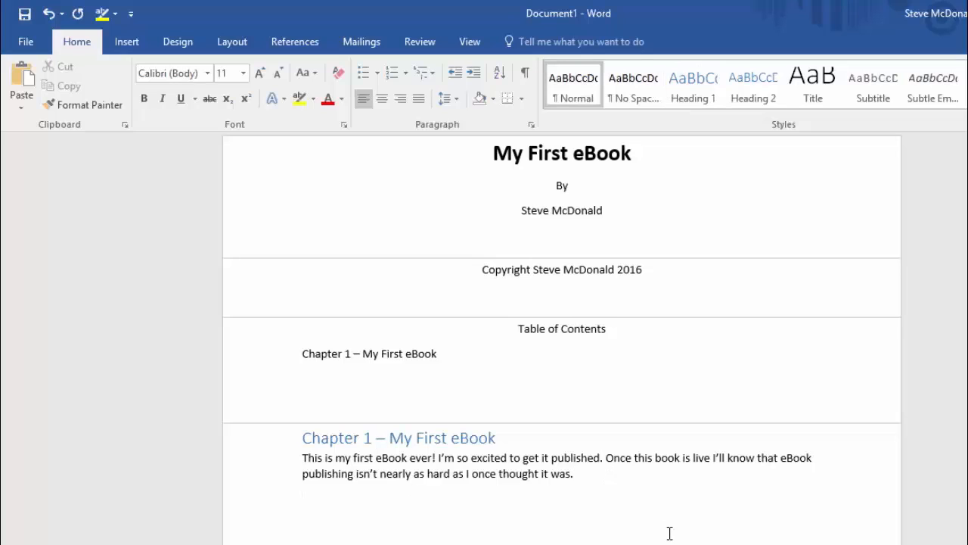
text(I Know)
text( it's)
key(BackSpace)
key(BackSpace)
key(BackSpace)
text(t's Real)
text(ly for)
key(BackSpace)
key(BackSpace)
key(BackSpace)
text(sho)
key(BackSpace)
key(BackSpace)
key(BackSpace)
text(S)
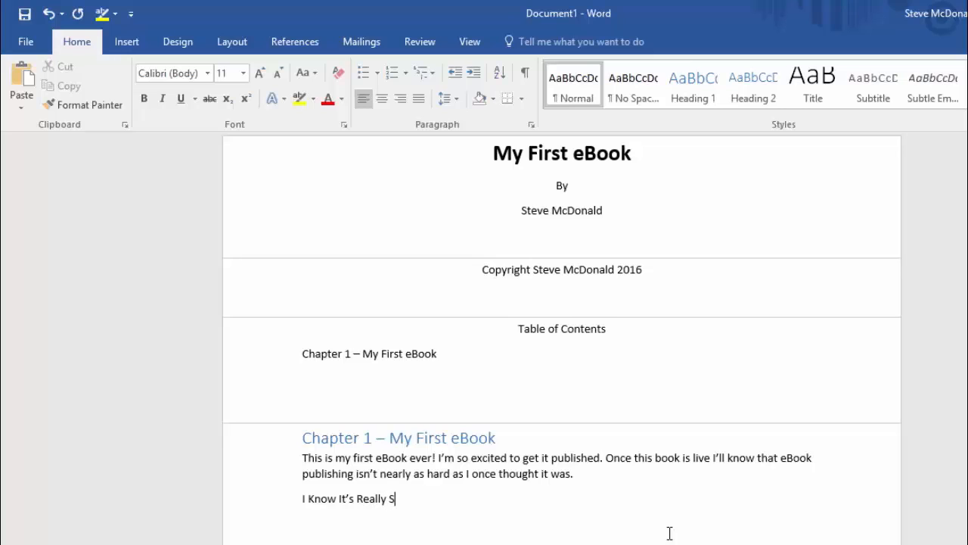
text(hort)
click(754, 96)
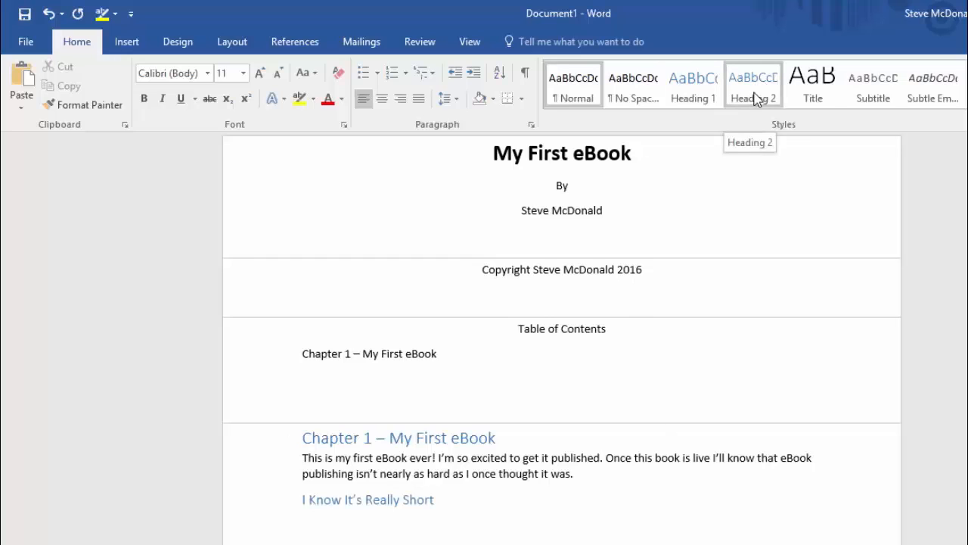
Update the table of contents field to include the new subheading.
triple_click(523, 354)
right_click(524, 354)
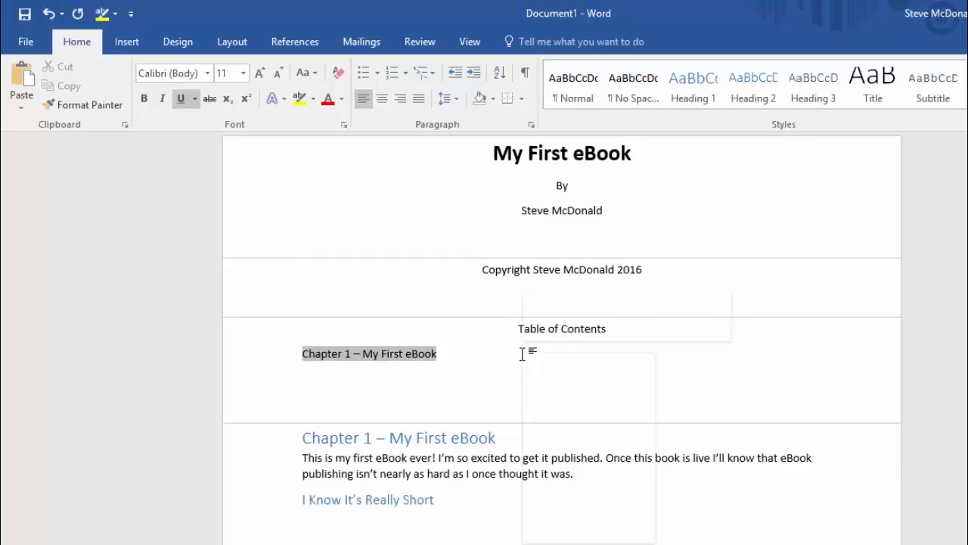
click(577, 449)
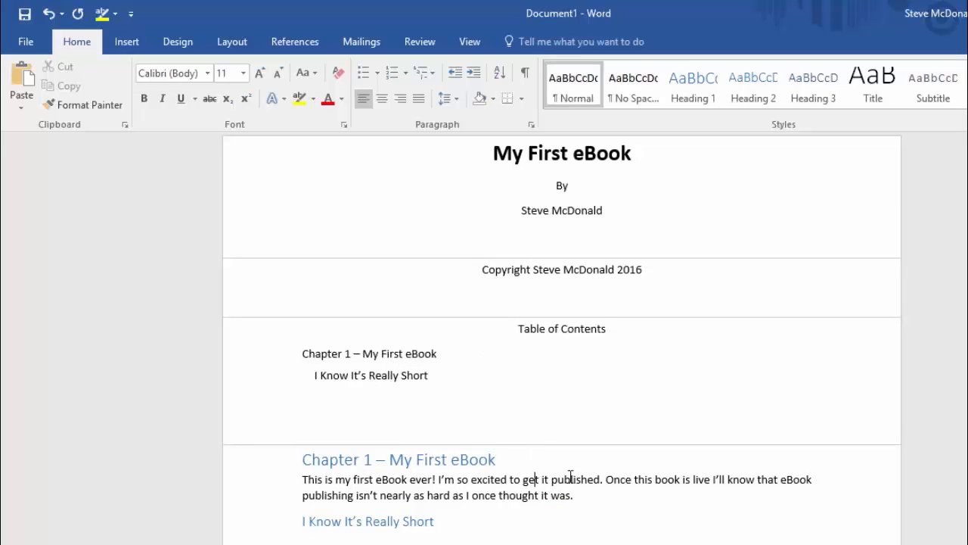
Add the body sentence 'It may be short, but it's still an eBook, and it's live on Amazon'.
key(ctrl+Home)
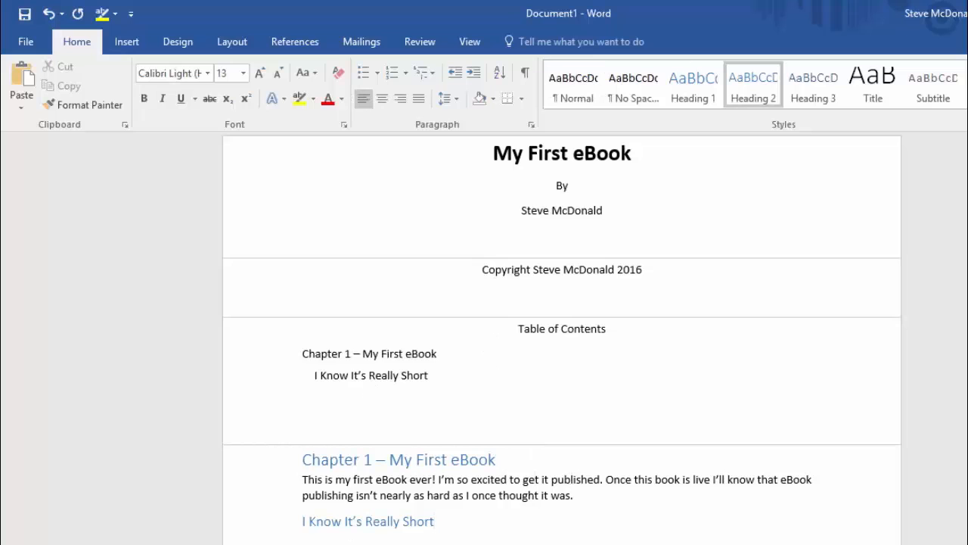
key(Return)
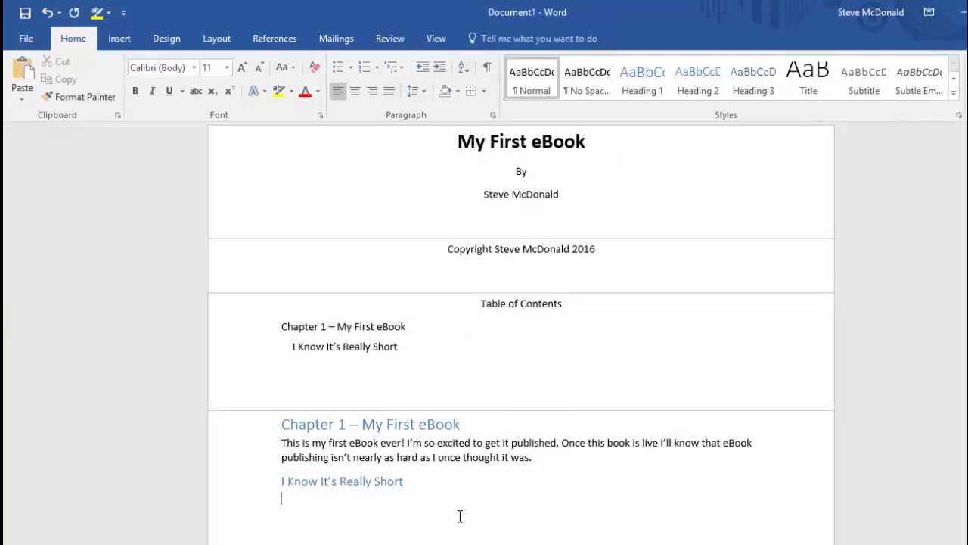
text(It may be short, but )
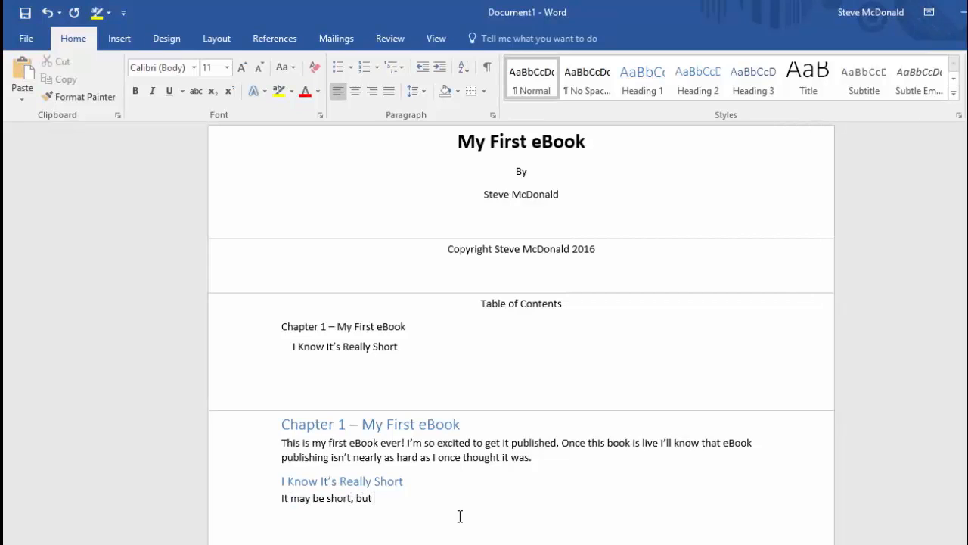
text(it's still )
text(an eBook, a)
text(nd it's live on )
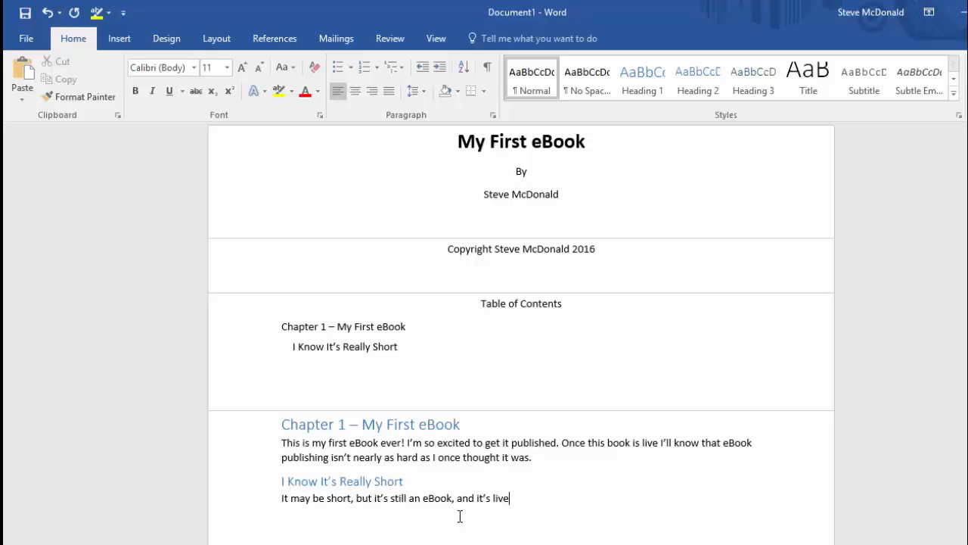
text(Amazon.)
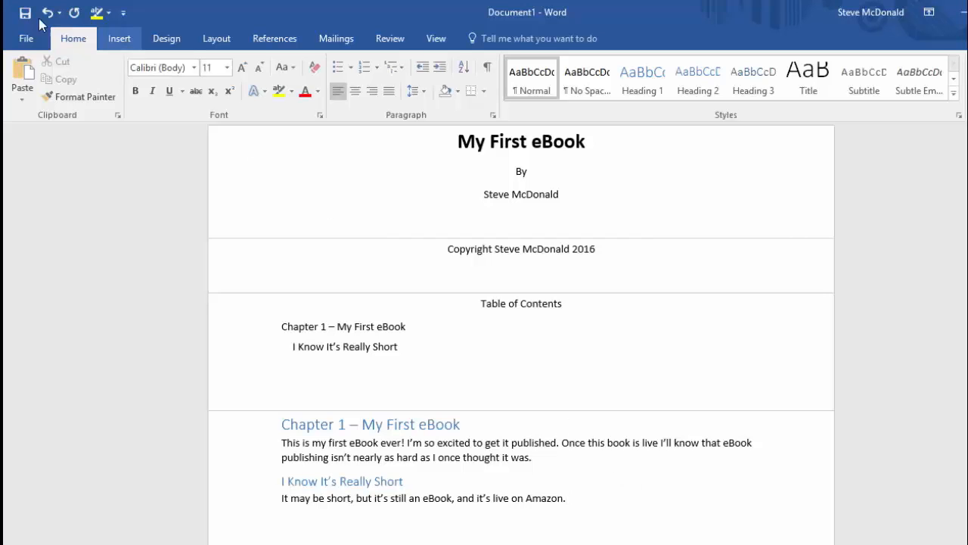
click(26, 42)
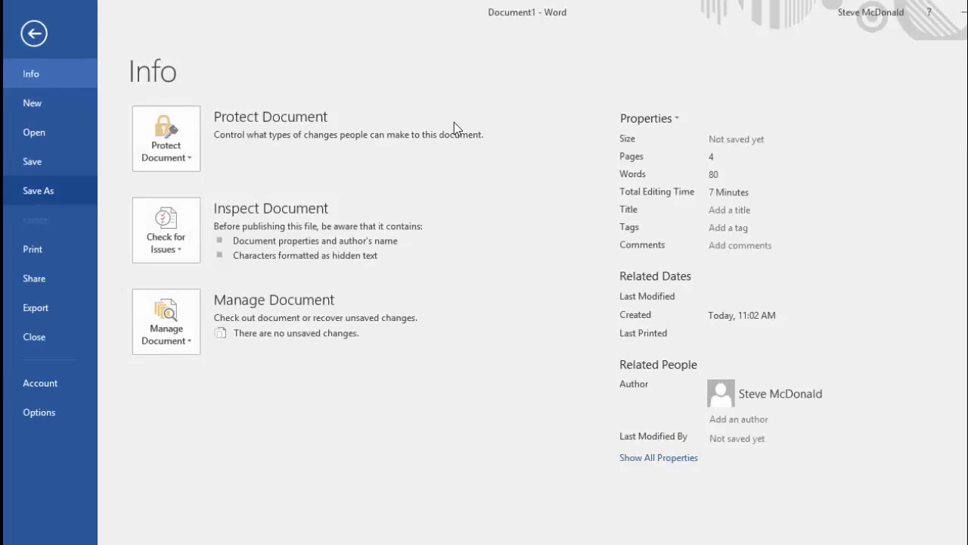
Save the book to the Desktop as Word Document 'My First eBook', then minimize Word.
click(195, 257)
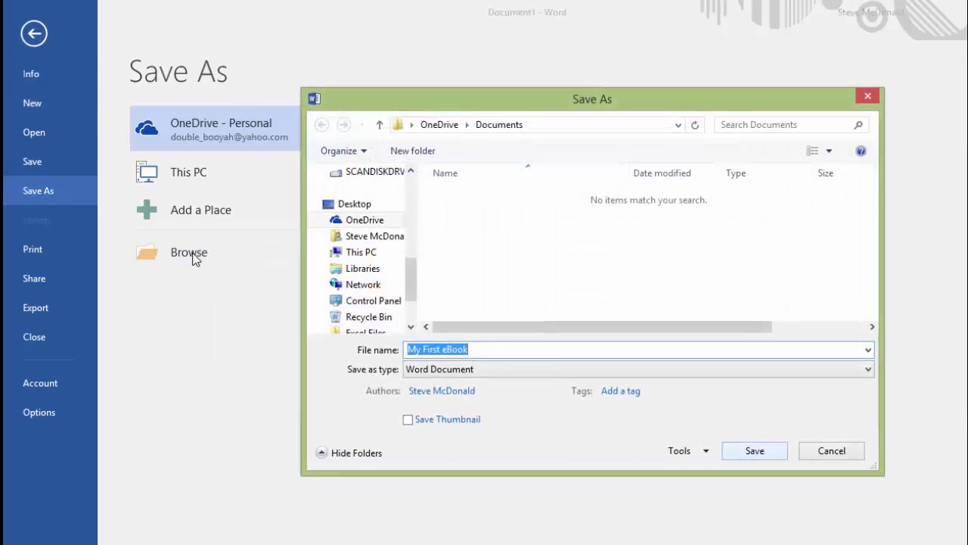
click(351, 206)
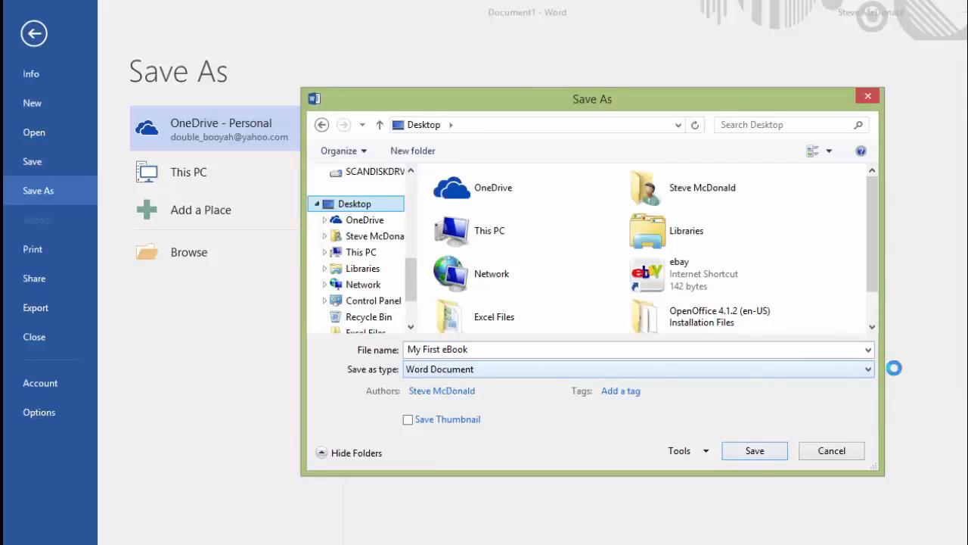
click(869, 369)
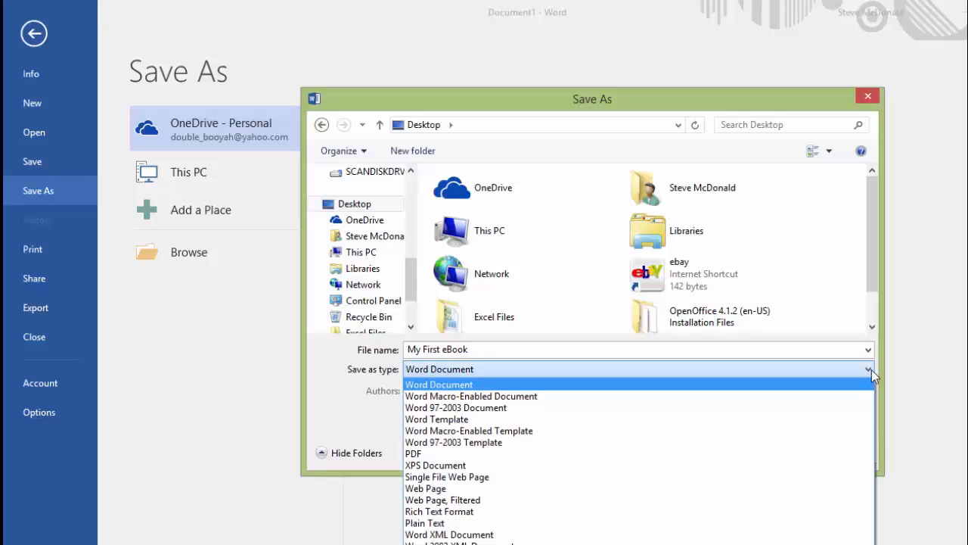
click(871, 369)
click(755, 451)
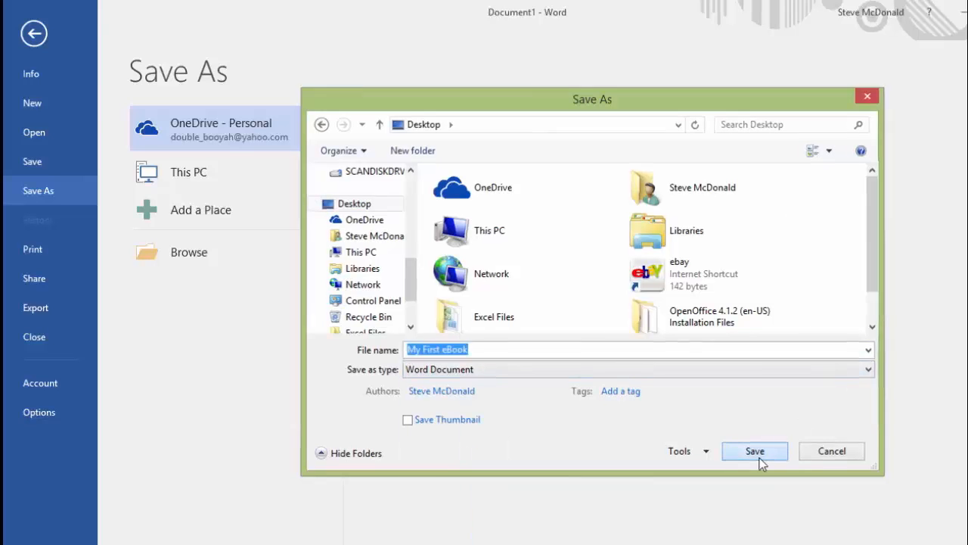
click(964, 16)
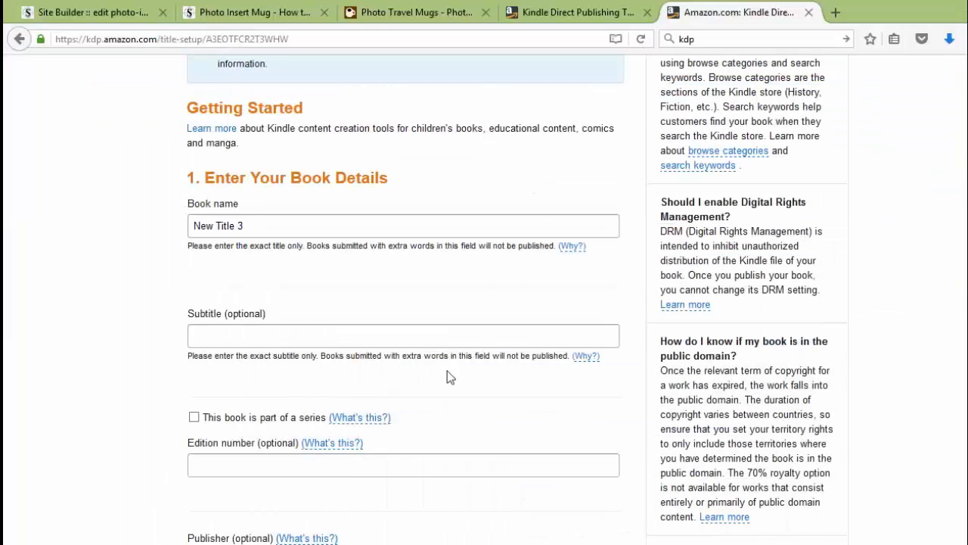
Replace the book name with 'My First eBook'.
click(264, 224)
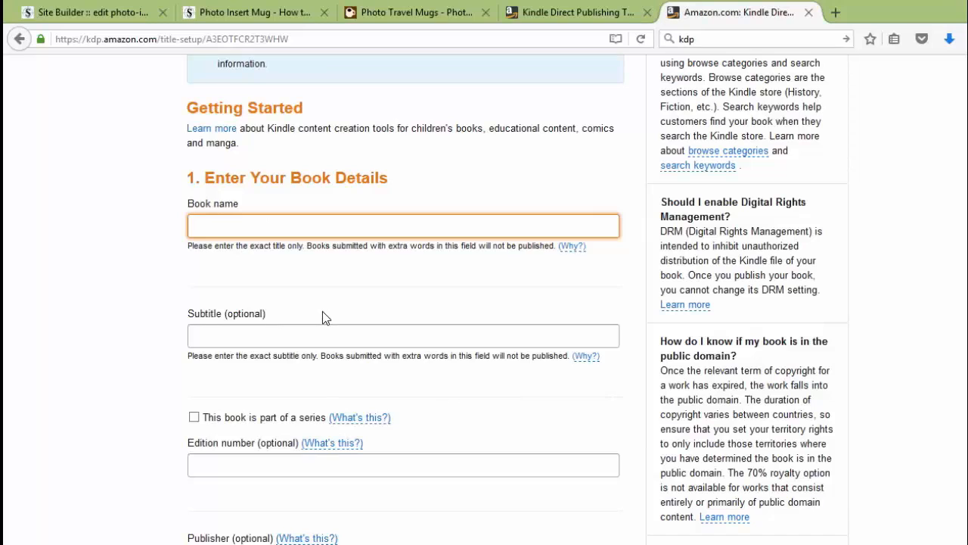
text(My fir)
key(BackSpace)
key(BackSpace)
key(BackSpace)
text(First eBook)
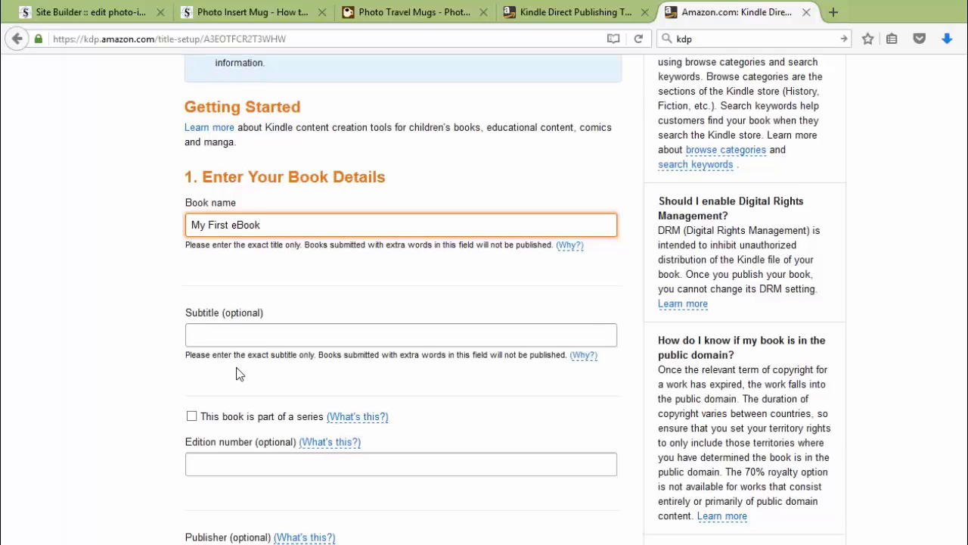
Type the description 'There's not much to tell, except that I'm excited about this book'.
scroll(212, 363, down, 2)
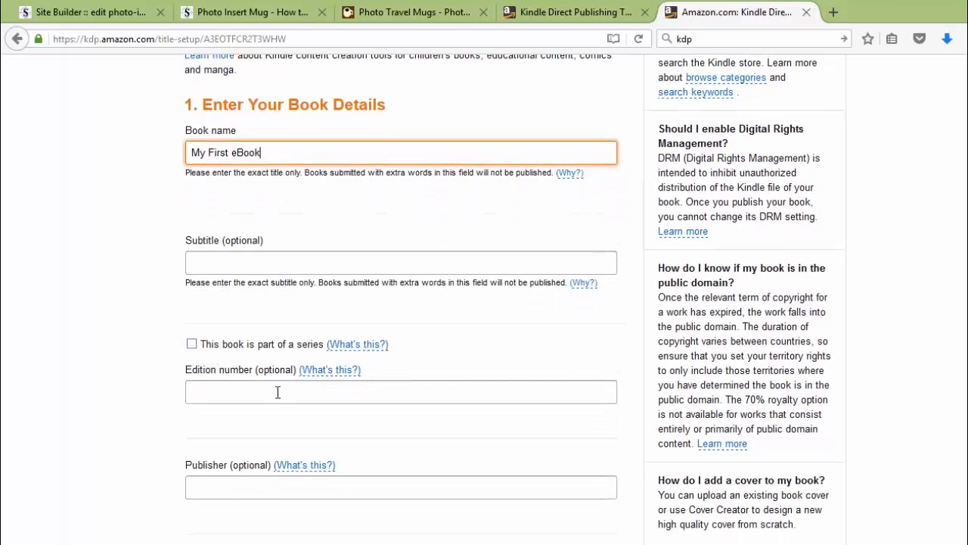
scroll(254, 389, down, 6)
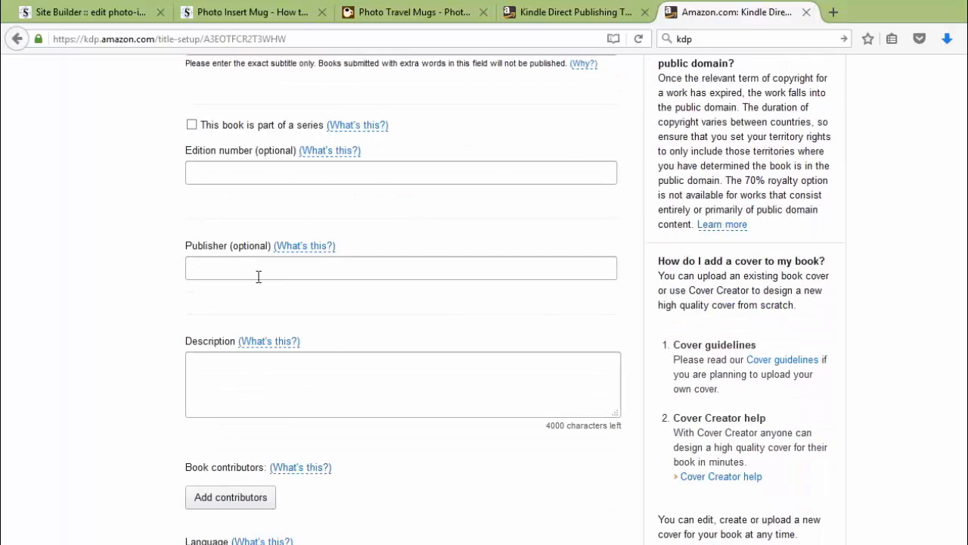
click(244, 361)
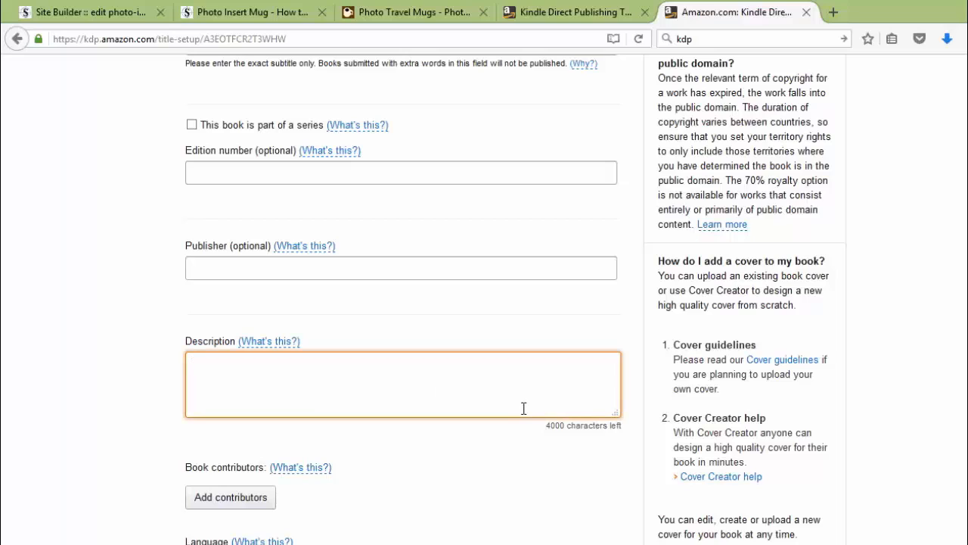
text(There's not m)
text(uch to te)
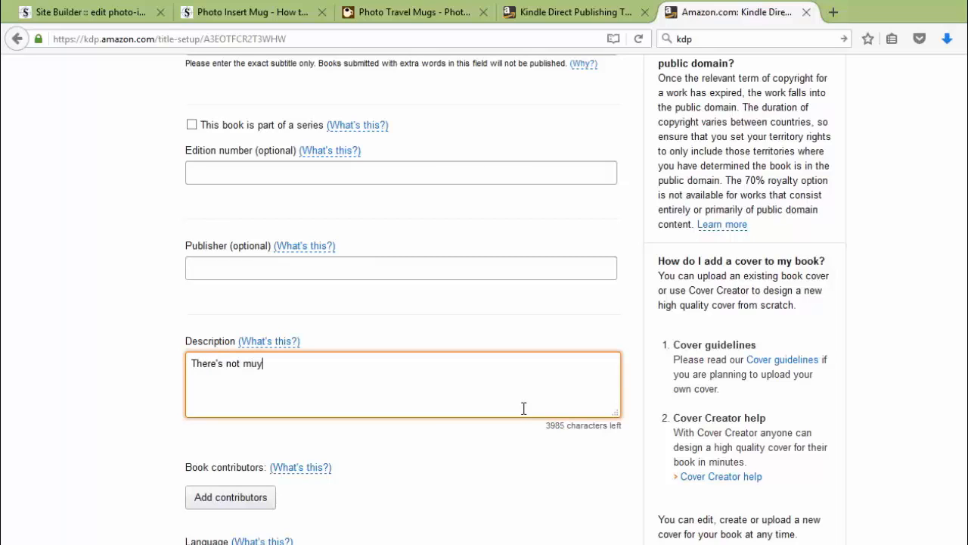
text(ll.)
text( except that)
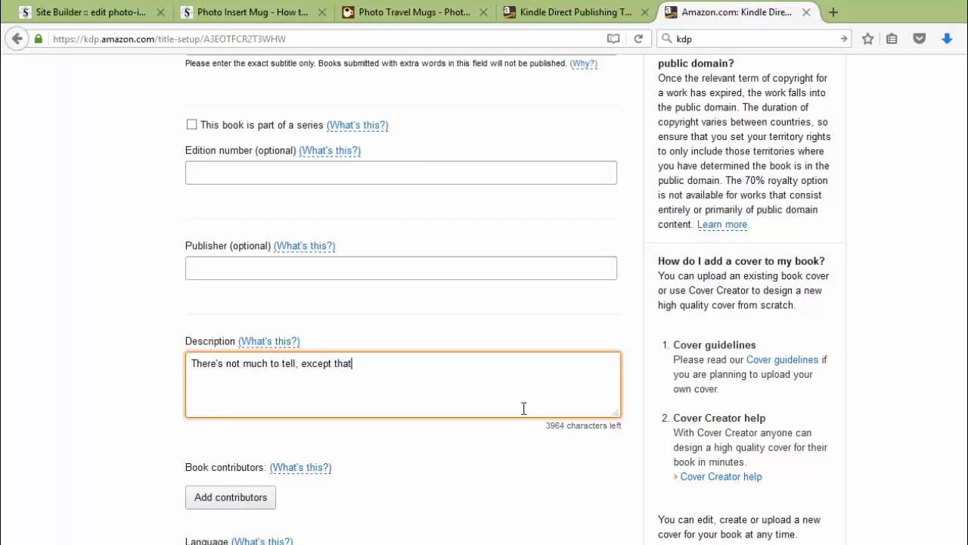
text( I'm excited about this boo)
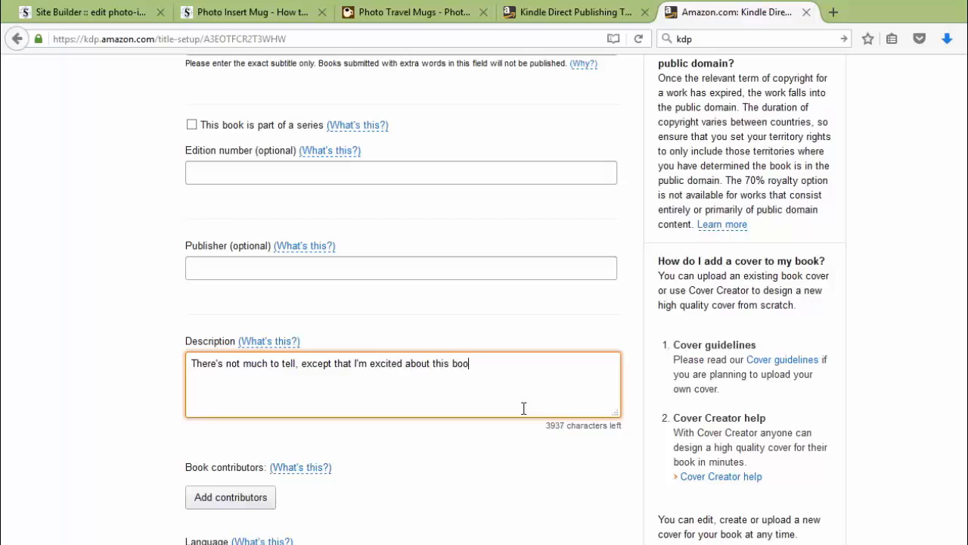
text(k)
text(k)
Add a contributor with the writer's first and last name and the role Author.
scroll(401, 458, down, 4)
click(212, 358)
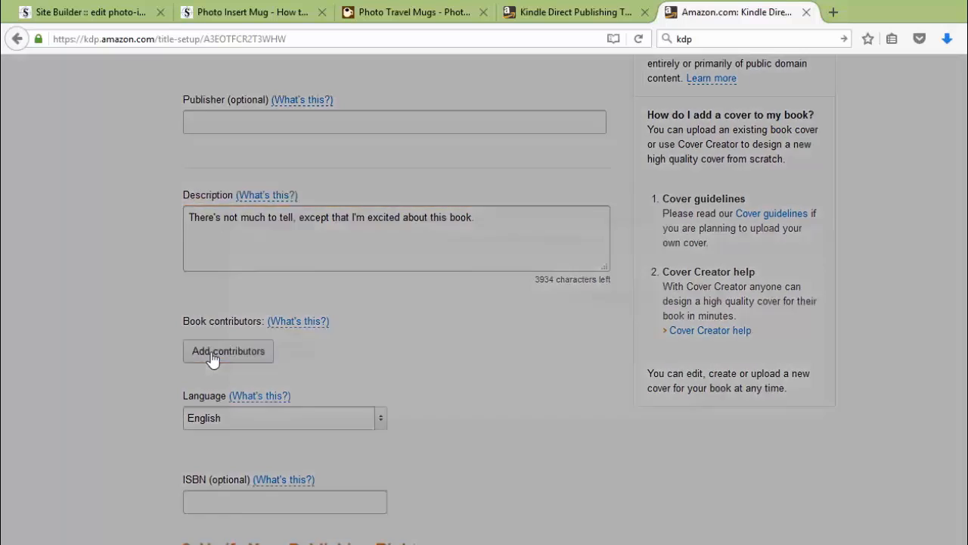
click(341, 299)
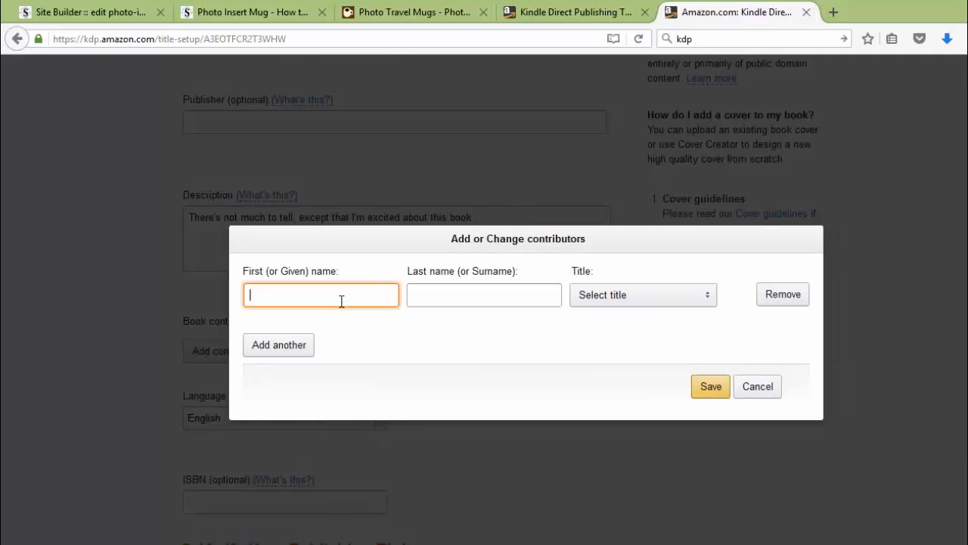
text(Steve)
key(Tab)
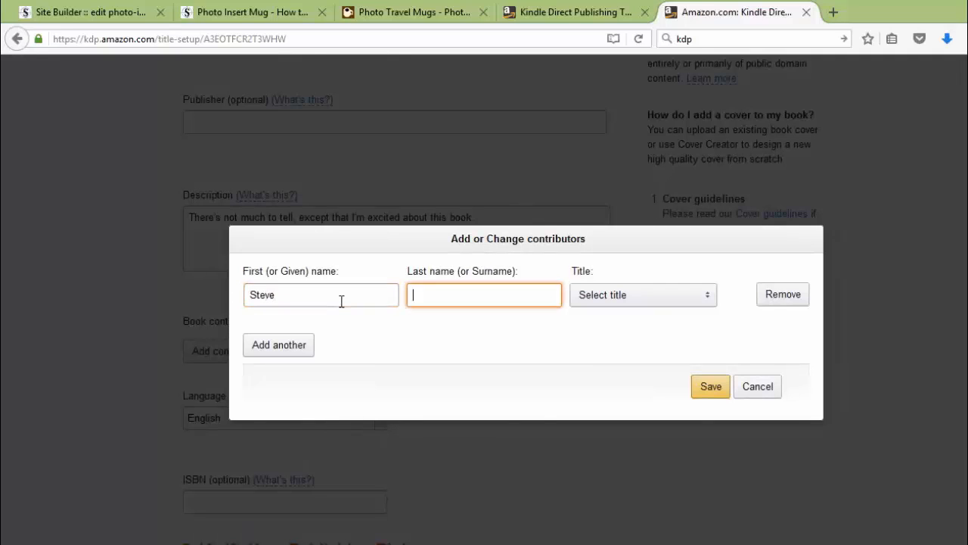
text(McDonald)
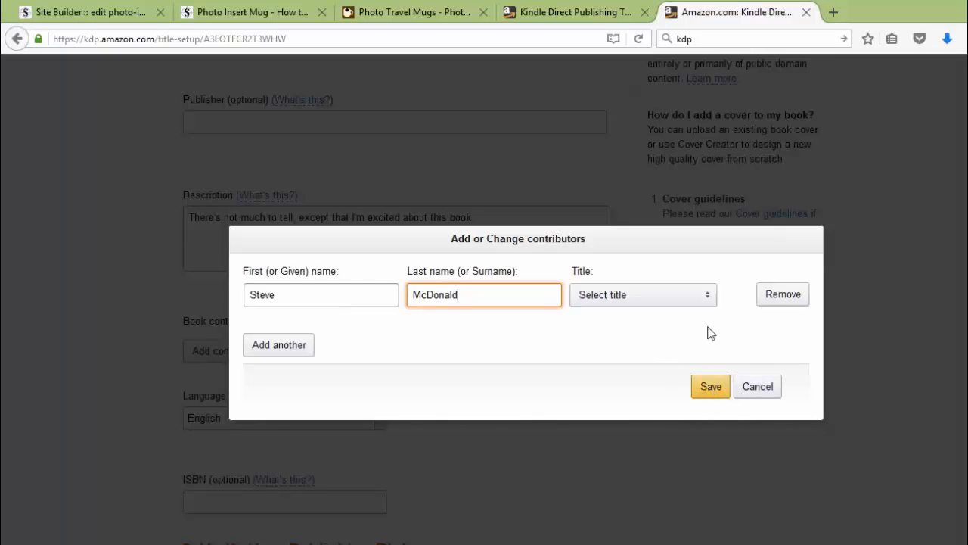
click(712, 301)
click(615, 299)
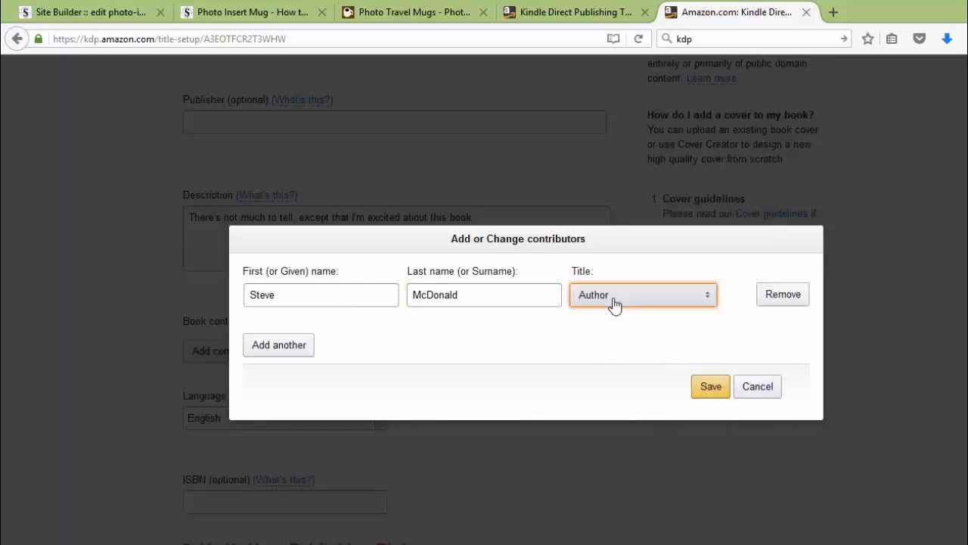
click(714, 392)
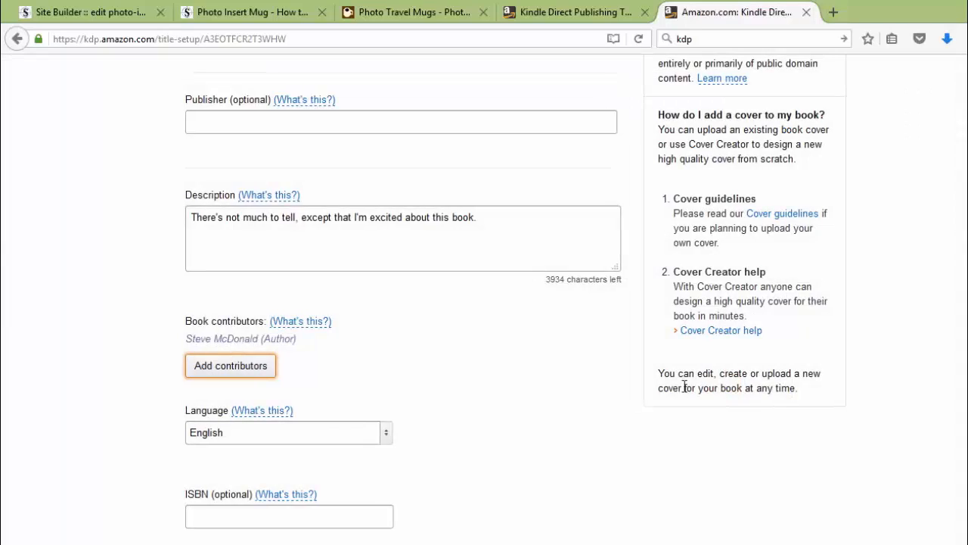
Mark the book as not a public domain work, with publishing rights held.
scroll(529, 378, down, 5)
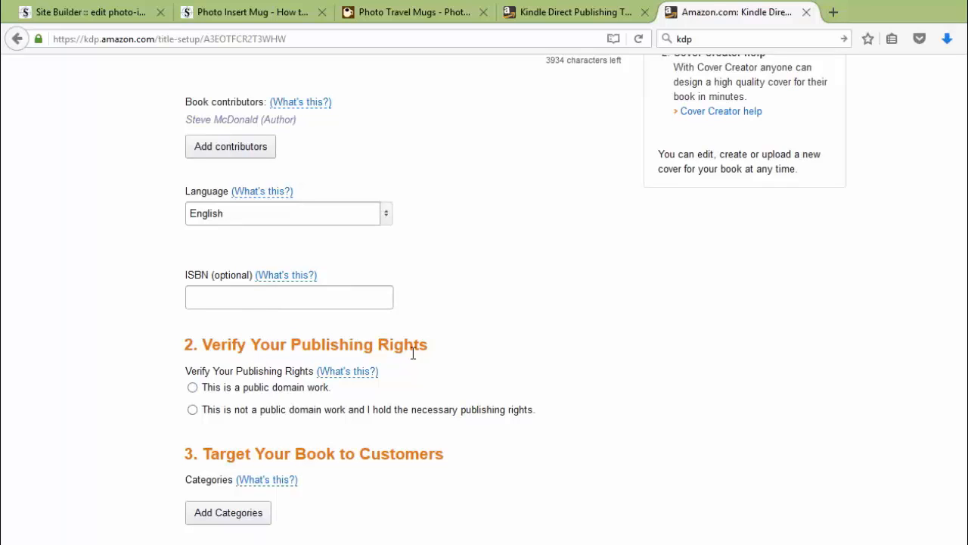
click(193, 411)
scroll(505, 477, down, 3)
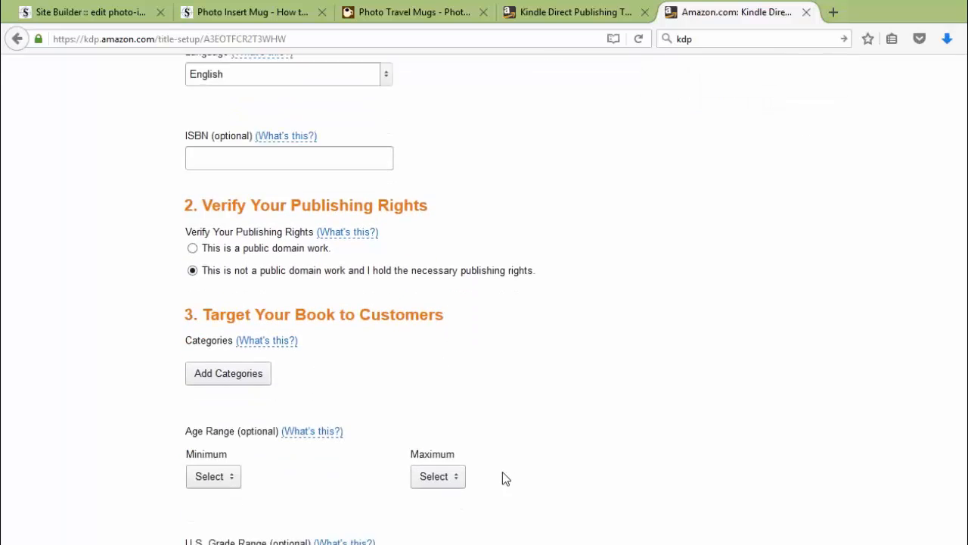
scroll(502, 476, down, 4)
Choose HUMOR > Topic > Business & Professional as the first category.
click(218, 235)
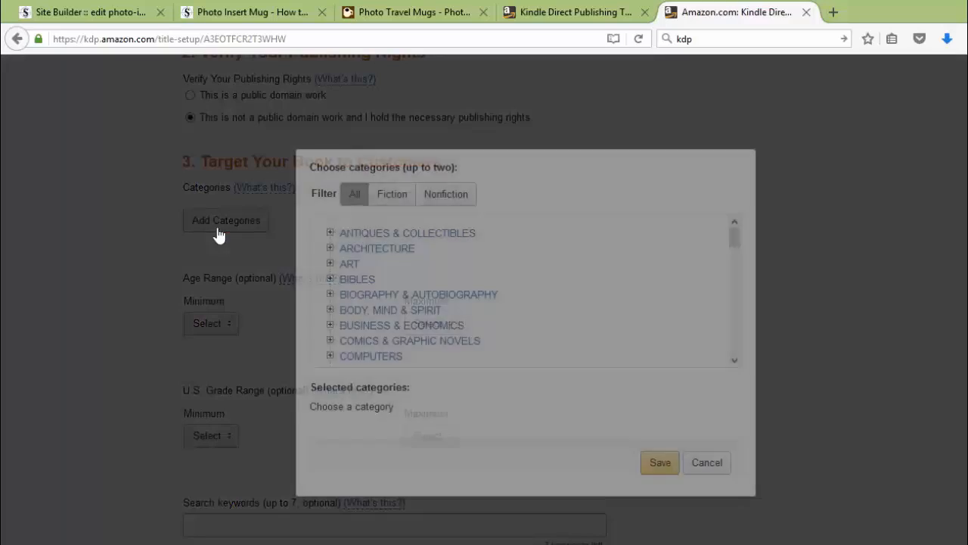
drag(735, 236, 738, 284)
click(329, 274)
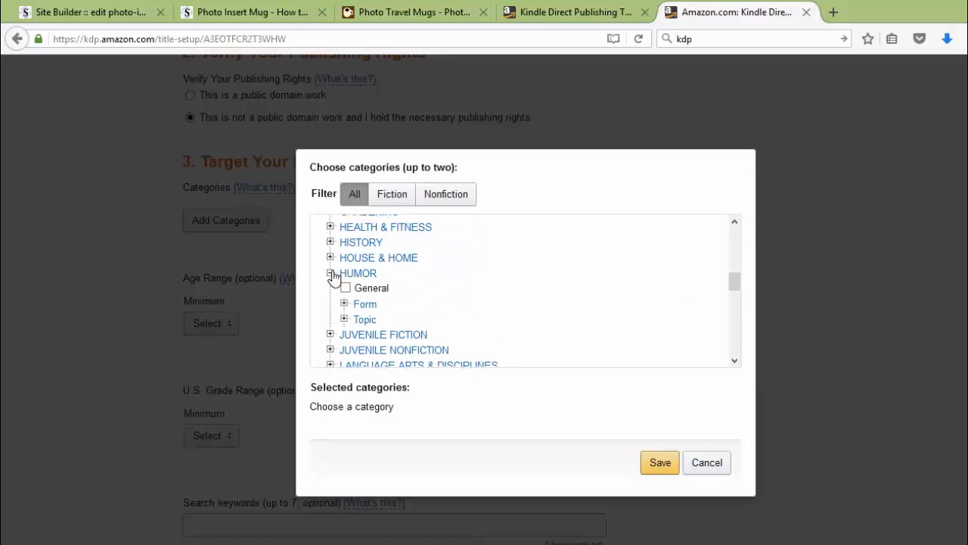
click(344, 319)
scroll(546, 303, down, 2)
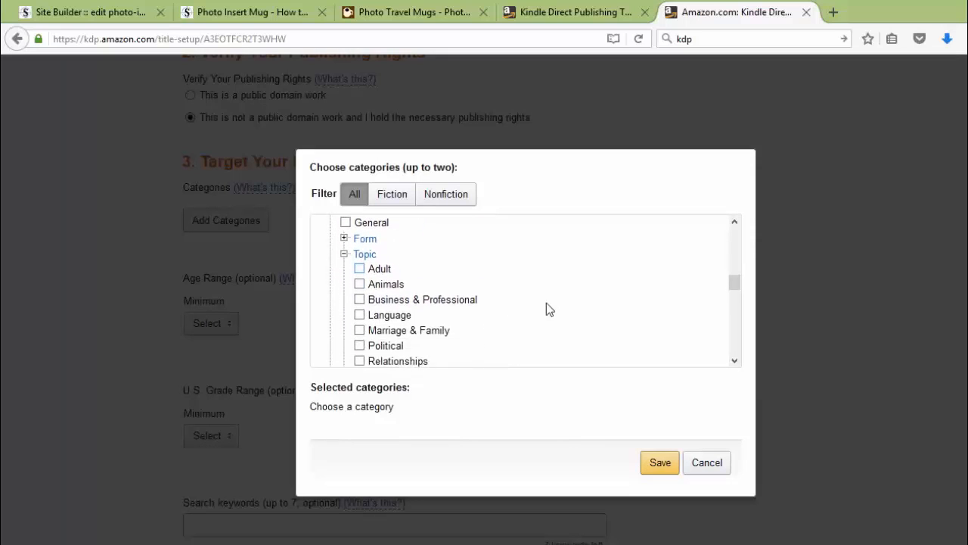
scroll(550, 309, down, 1)
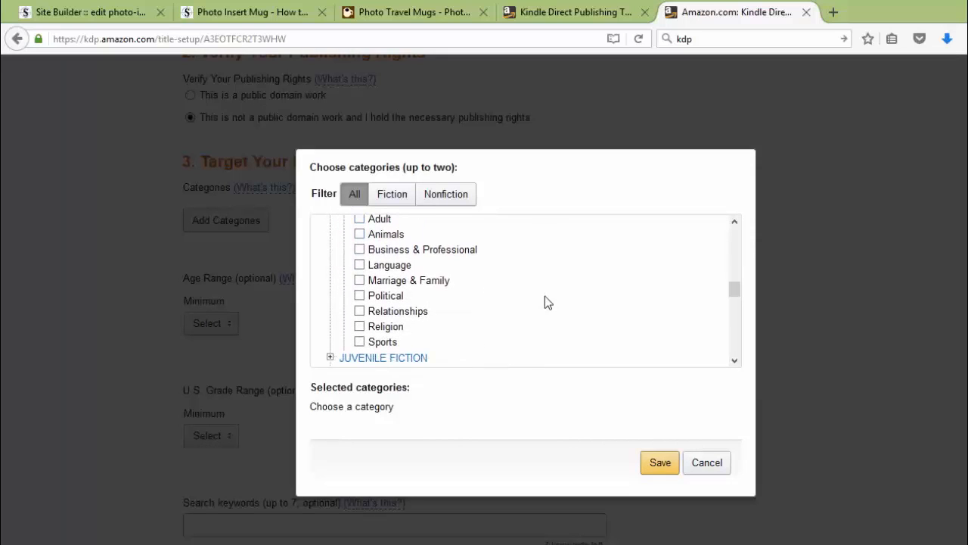
click(360, 249)
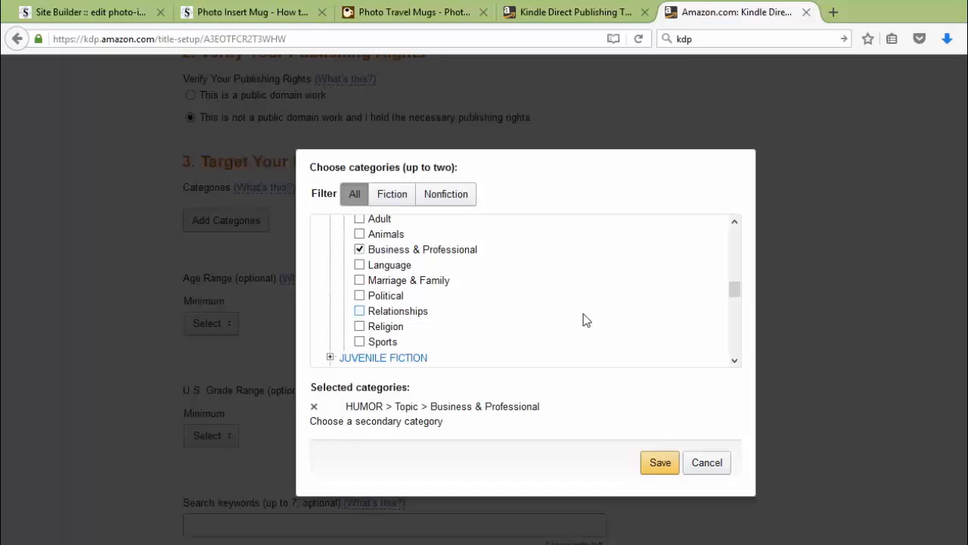
Add LITERARY COLLECTIONS > American > General as the second category and save both.
scroll(585, 319, down, 3)
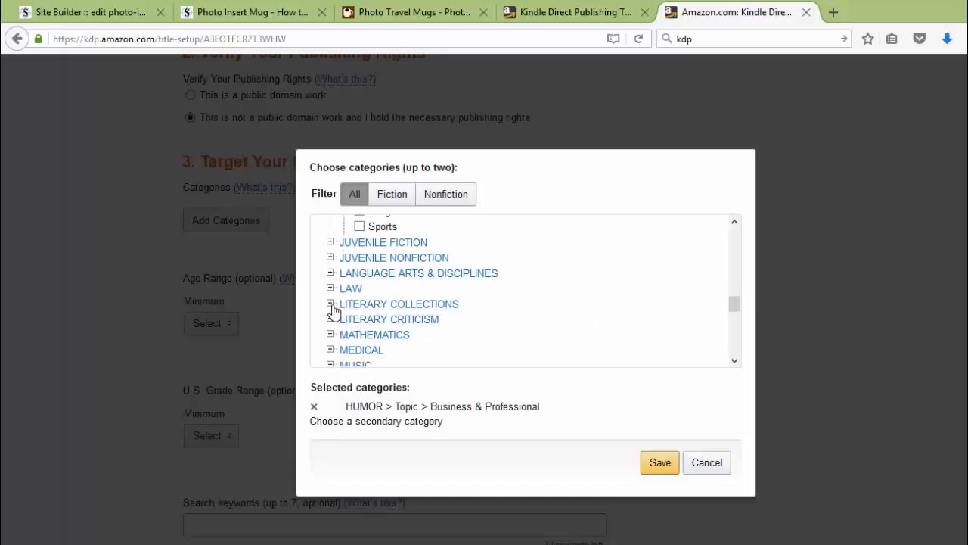
click(331, 304)
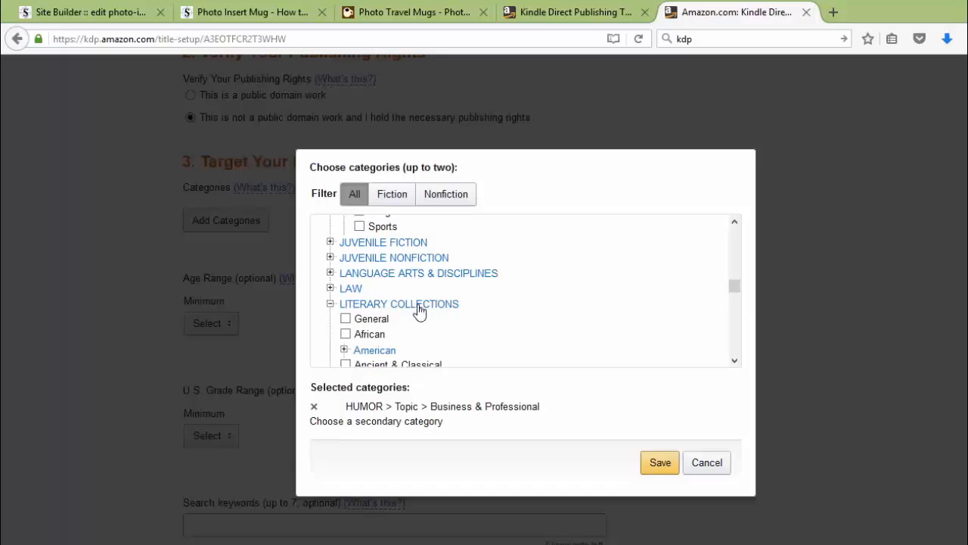
click(345, 350)
scroll(555, 318, down, 2)
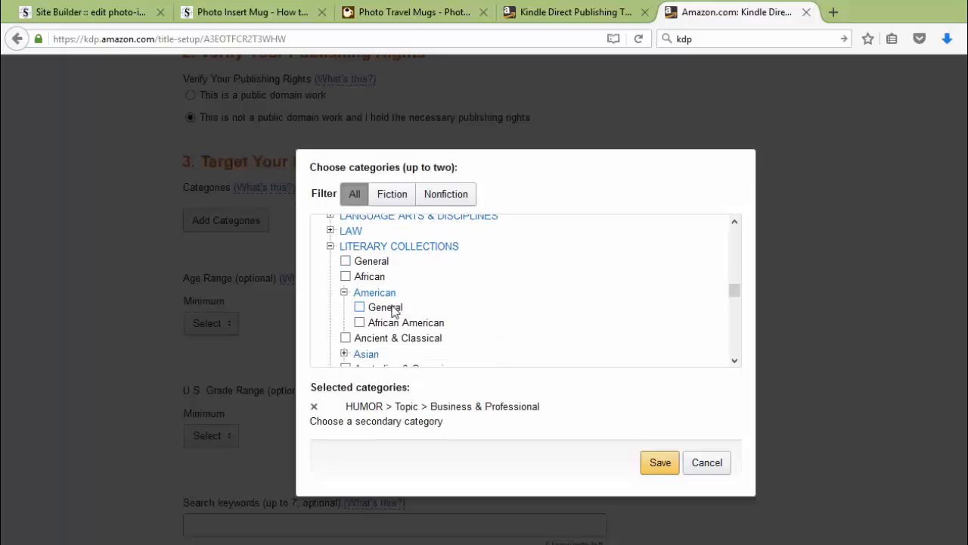
click(360, 307)
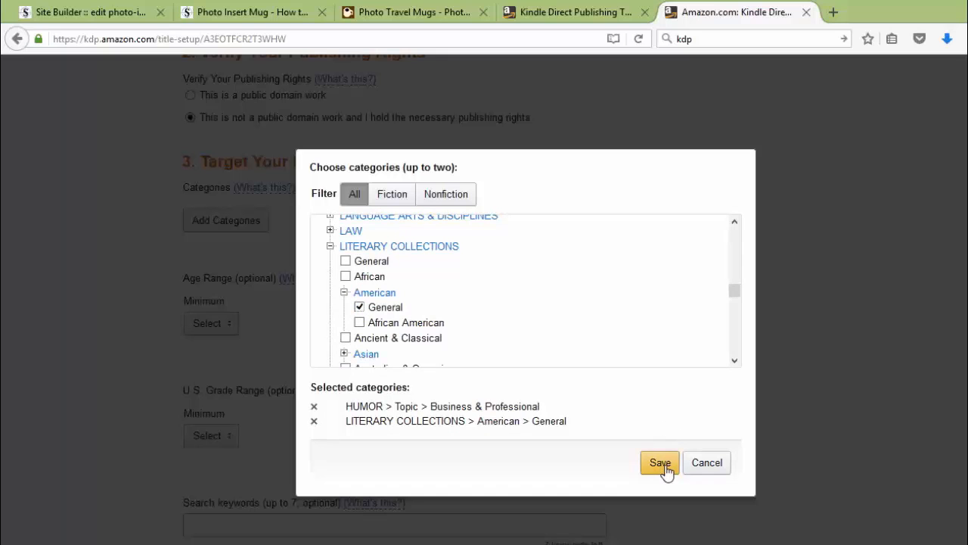
drag(738, 294, 732, 258)
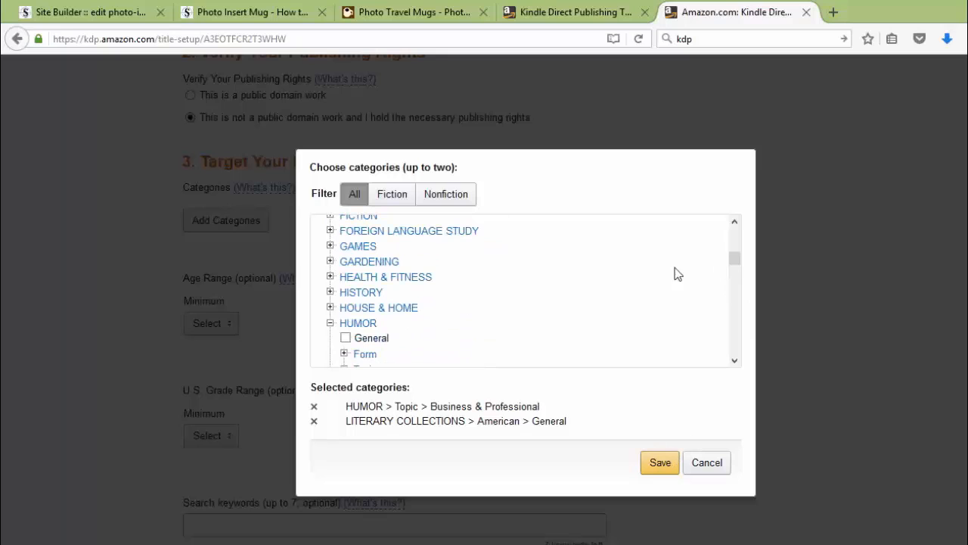
click(330, 261)
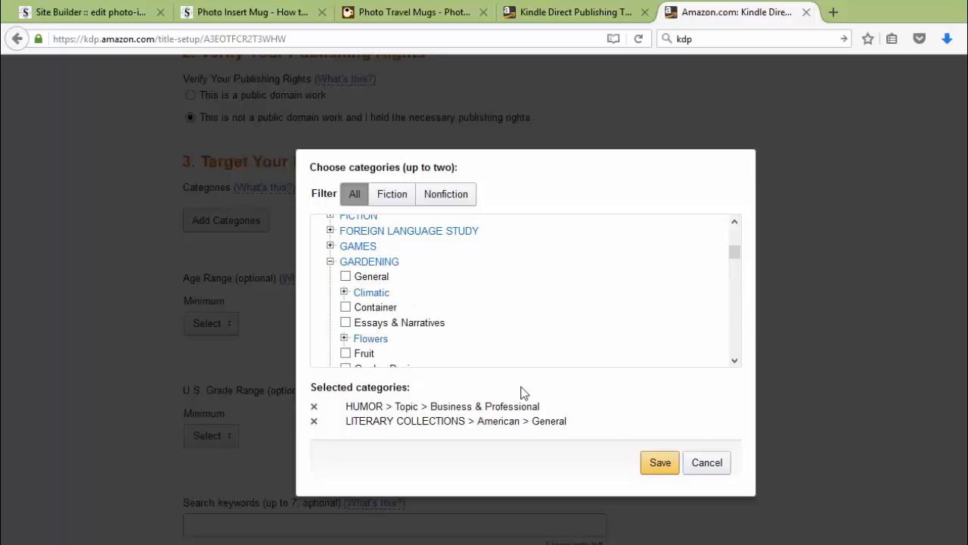
click(655, 465)
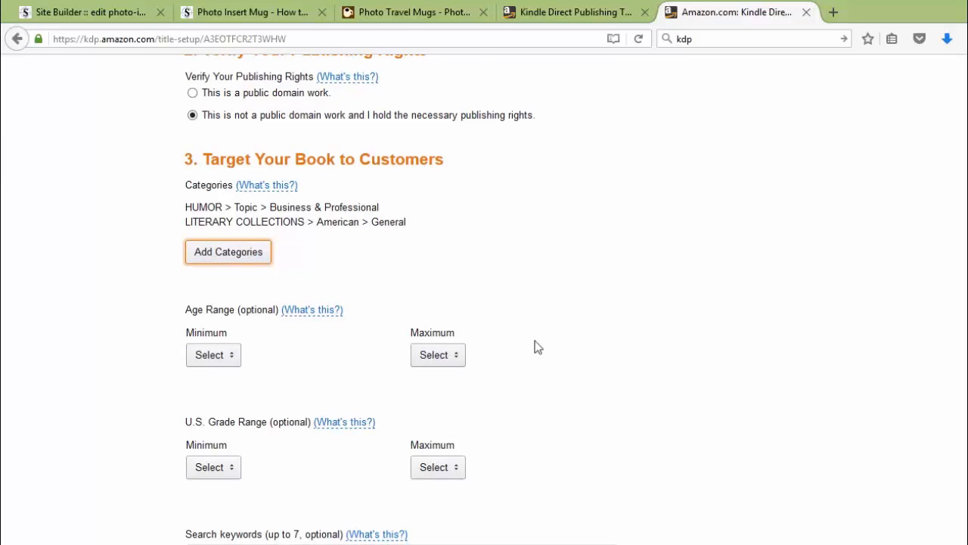
Enter the search keywords 'my first book, shortest ebook ever,'.
scroll(537, 346, down, 4)
scroll(537, 346, down, 2)
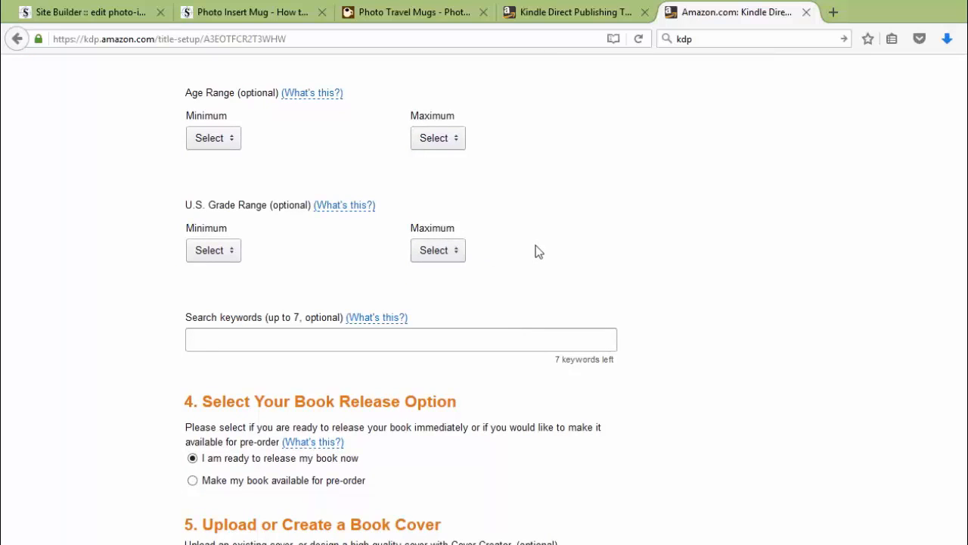
scroll(534, 254, down, 2)
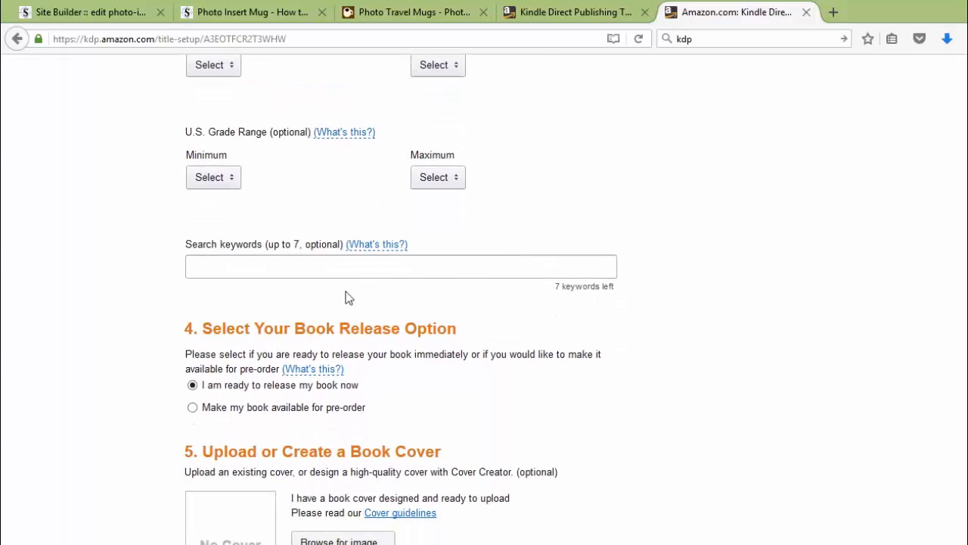
click(281, 267)
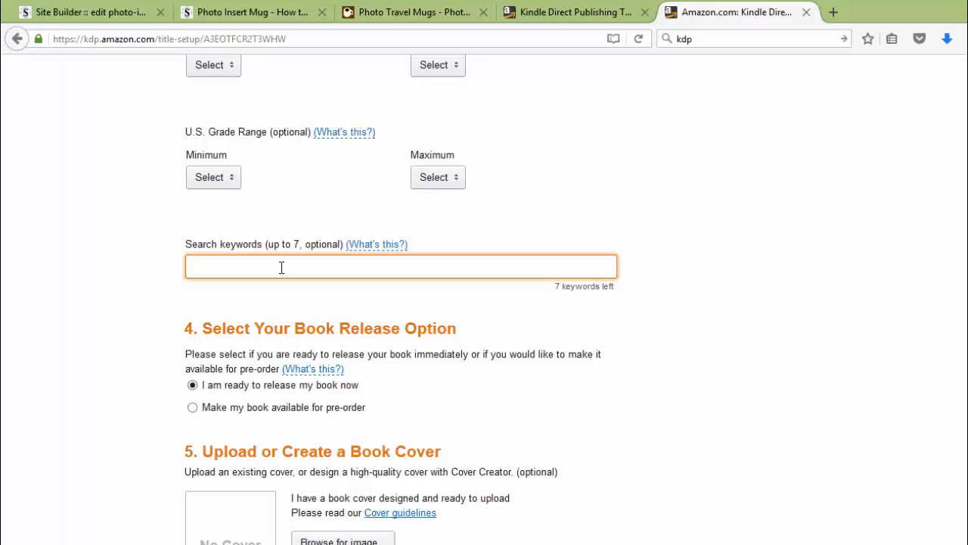
text(my first)
text(book, shortest ebook ever,)
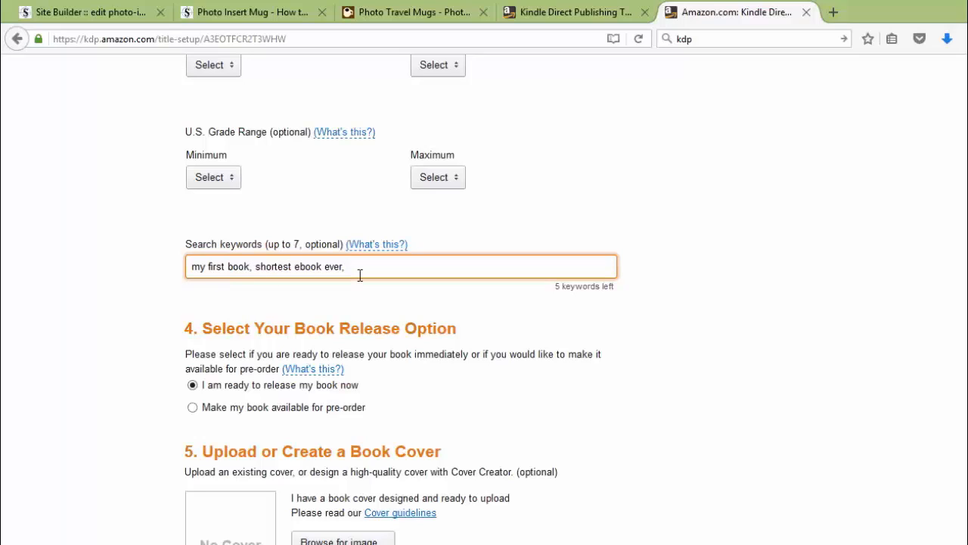
drag(291, 244, 320, 245)
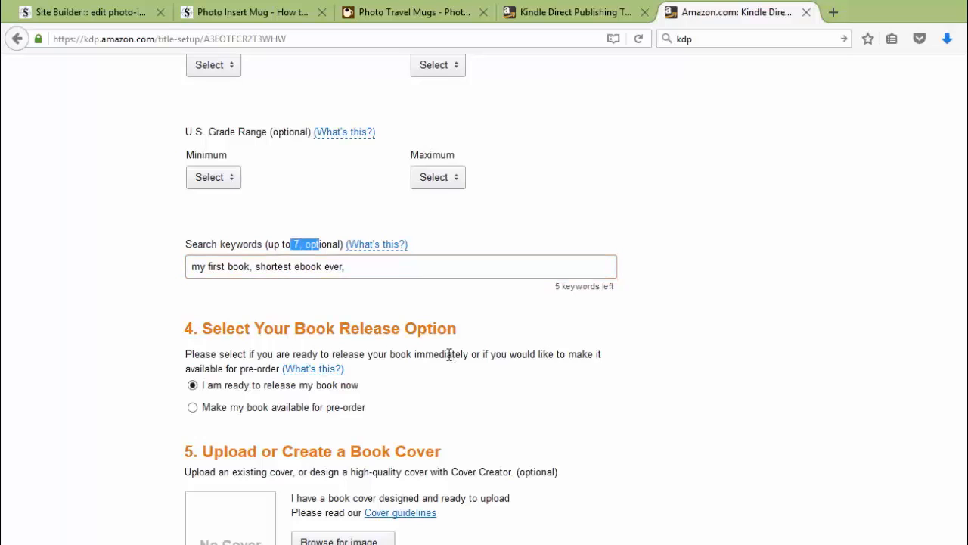
scroll(449, 354, down, 5)
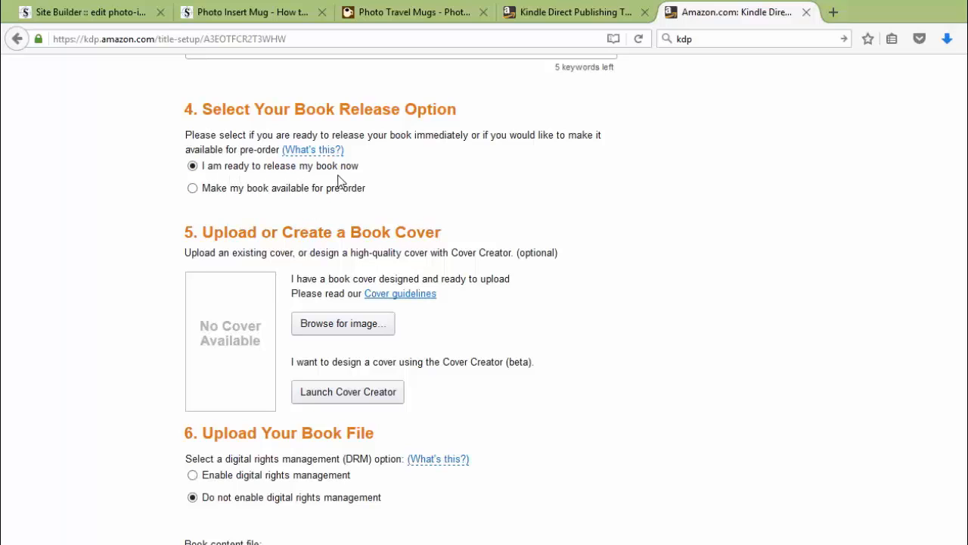
scroll(362, 205, down, 1)
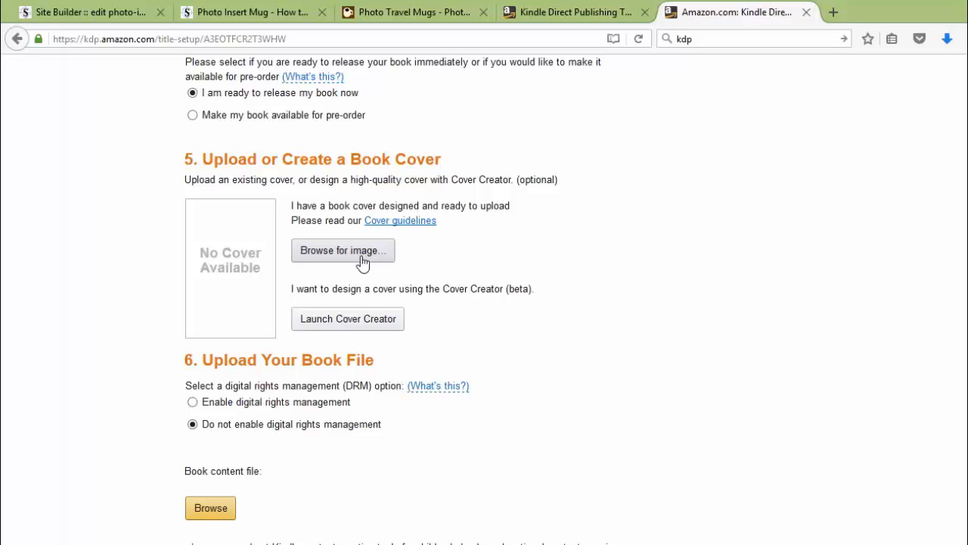
Launch Cover Creator and use the basset hound puppy photo from the Animals > Pets gallery.
click(362, 329)
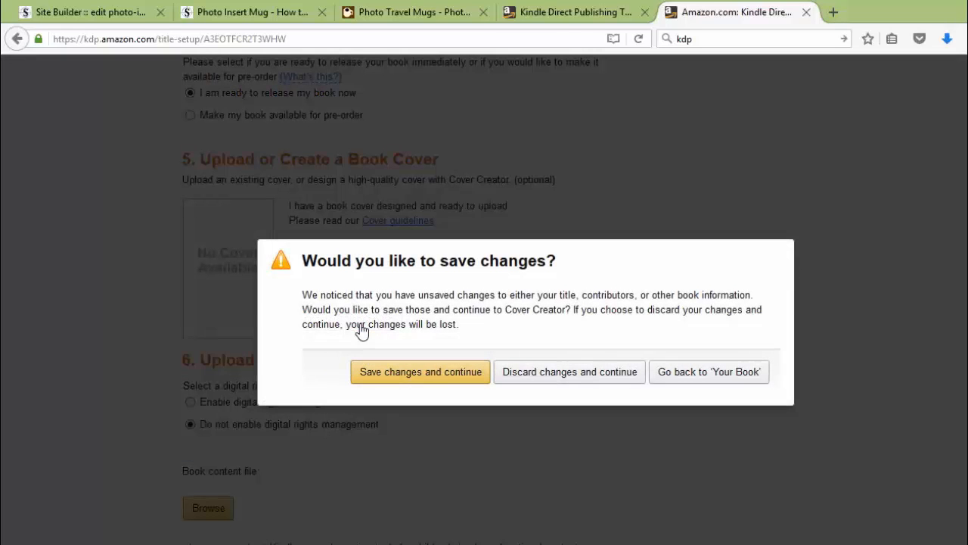
click(423, 378)
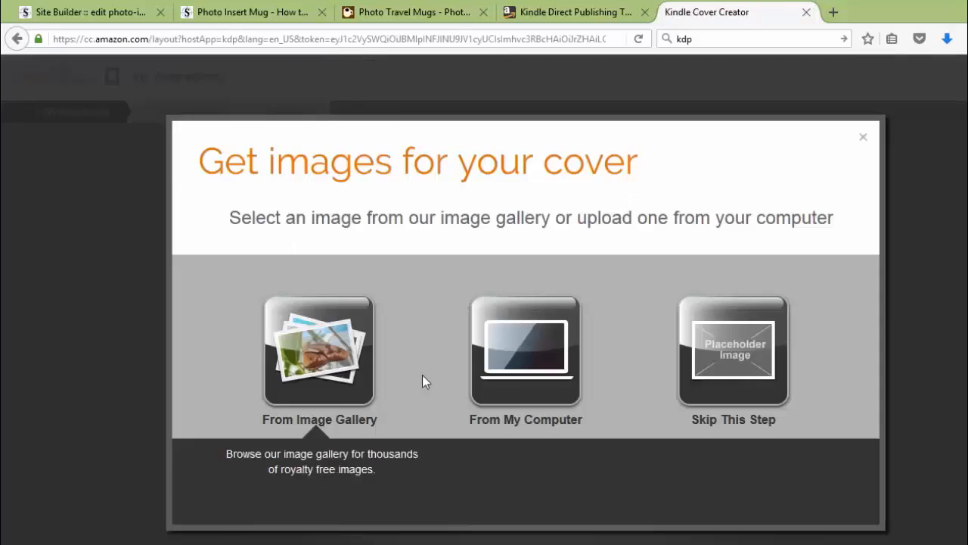
click(334, 354)
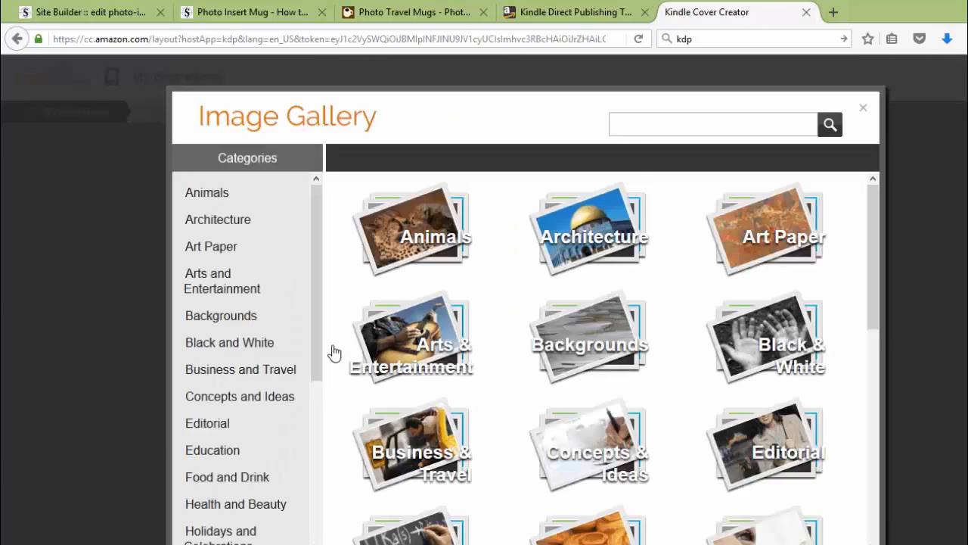
click(406, 237)
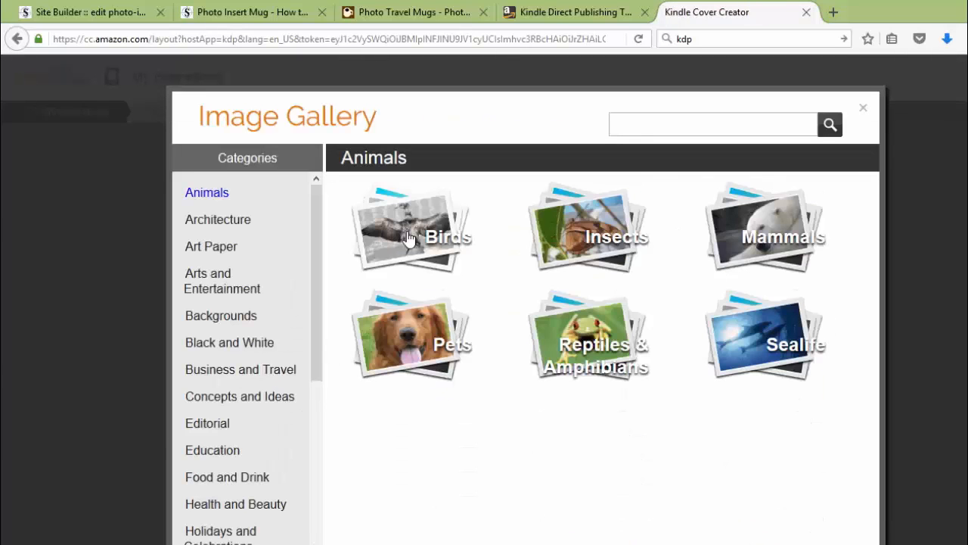
click(427, 354)
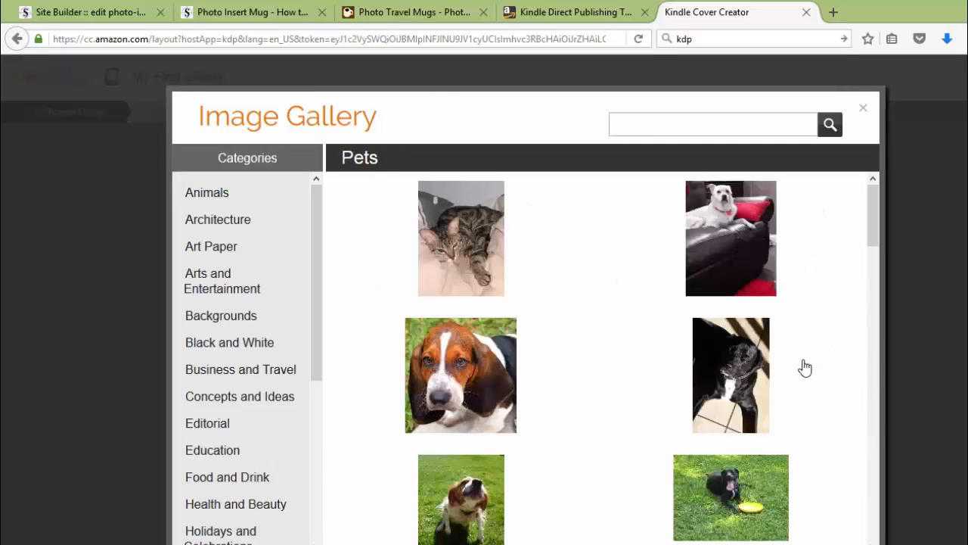
click(460, 387)
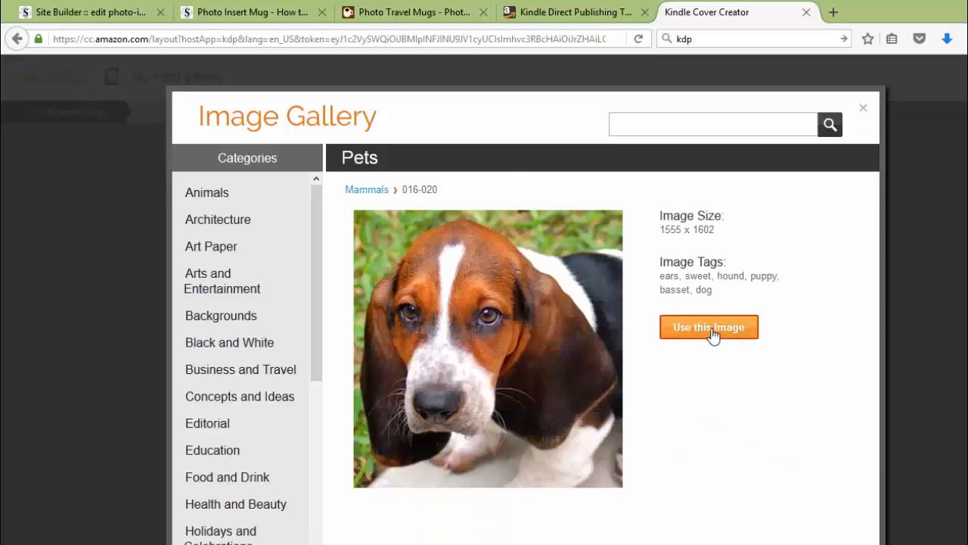
click(711, 330)
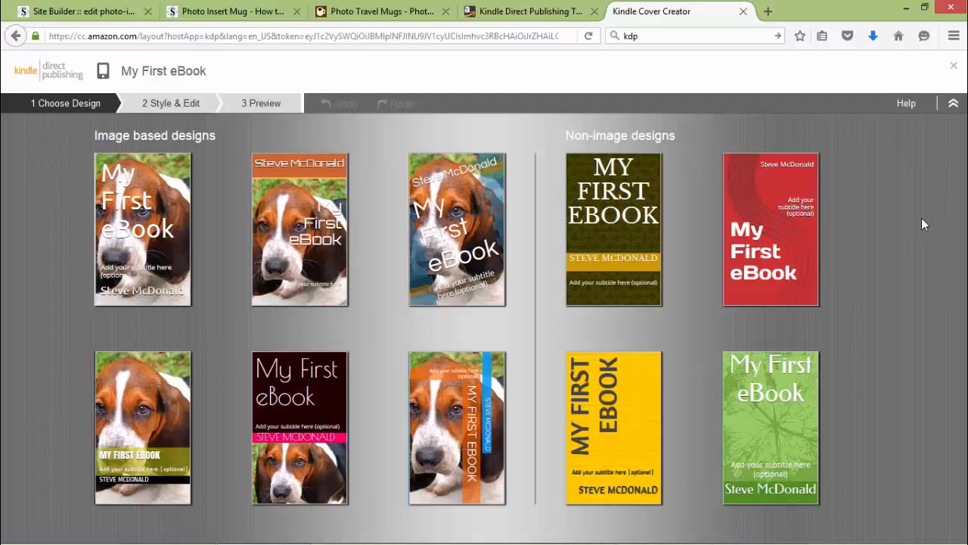
Choose the design with the orange author band, preview it, and save and submit it.
click(288, 229)
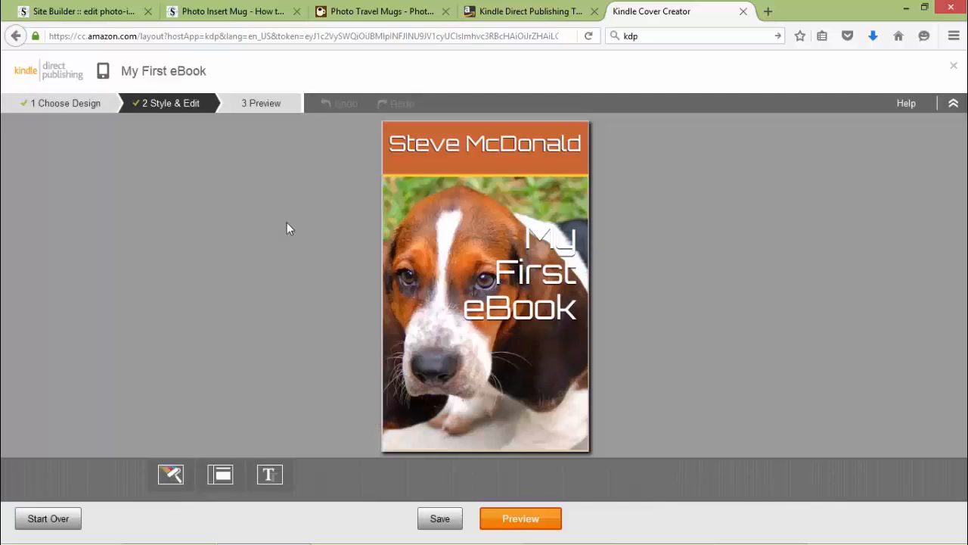
click(530, 520)
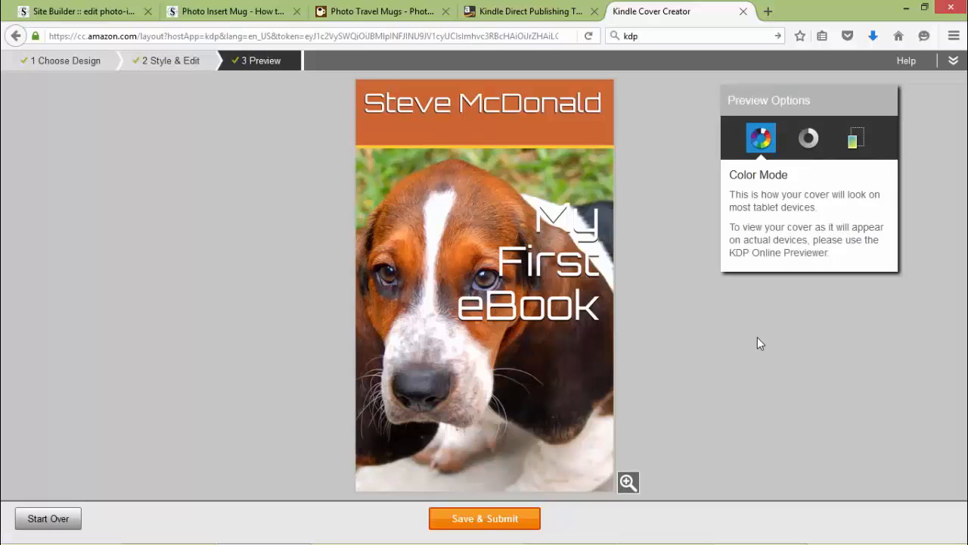
click(450, 525)
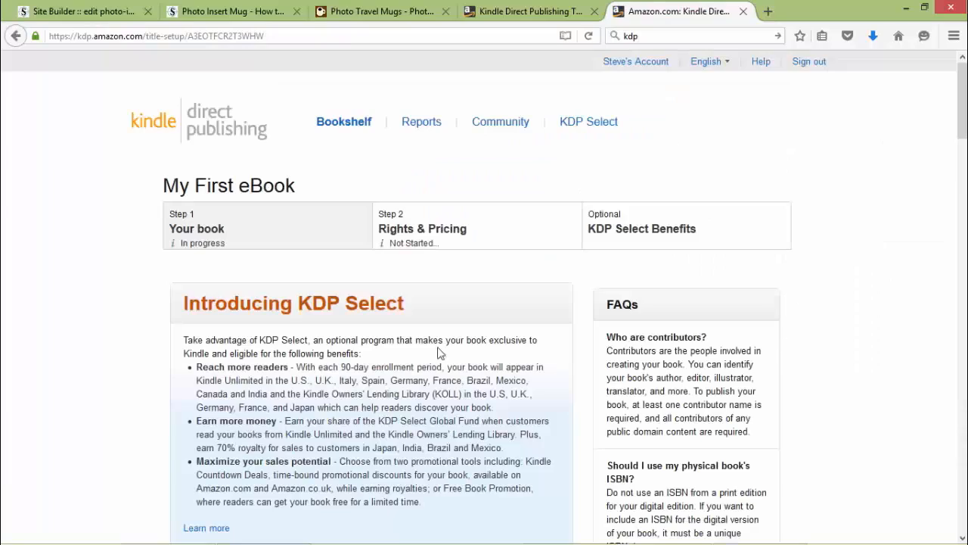
Scroll down past the uploaded basset hound cover to the Upload Your Book File section.
scroll(439, 355, down, 3)
scroll(440, 356, down, 9)
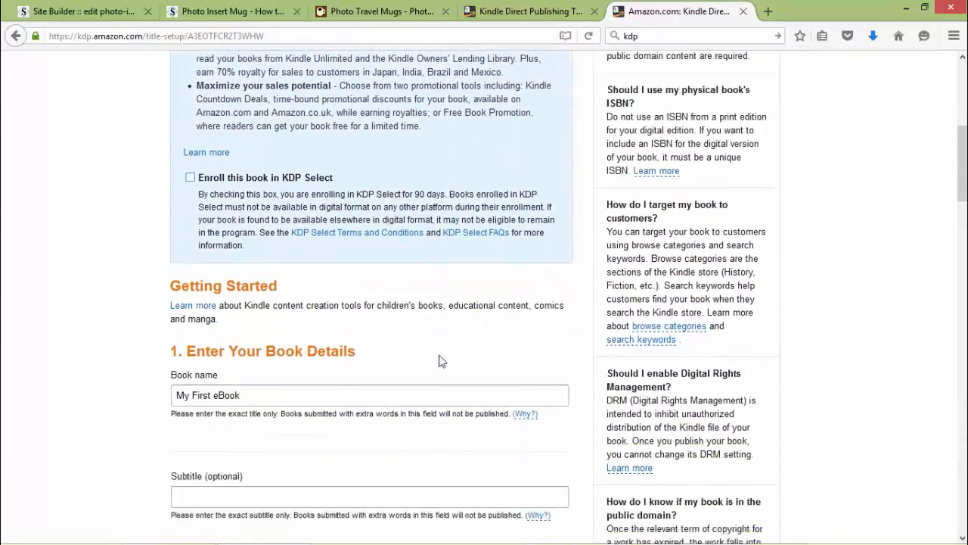
scroll(441, 360, down, 14)
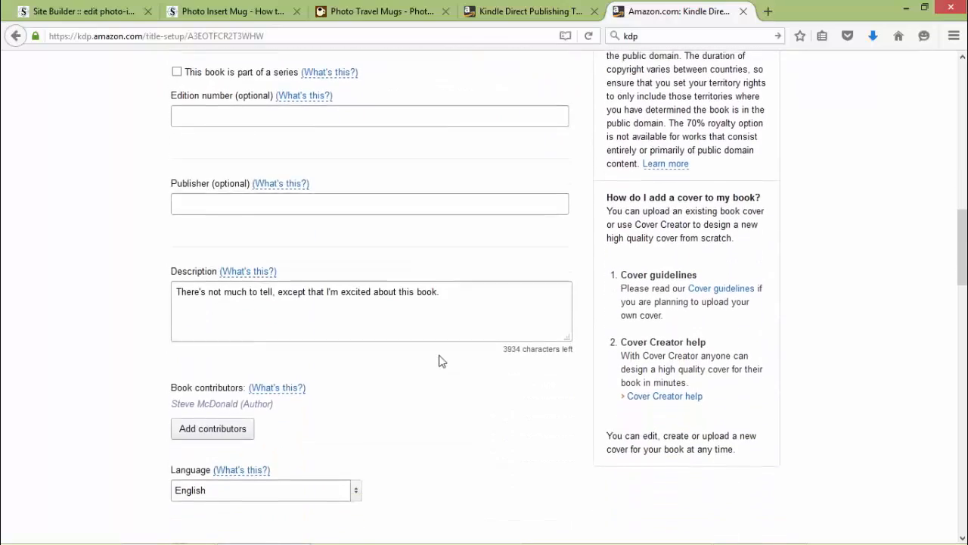
scroll(441, 361, down, 13)
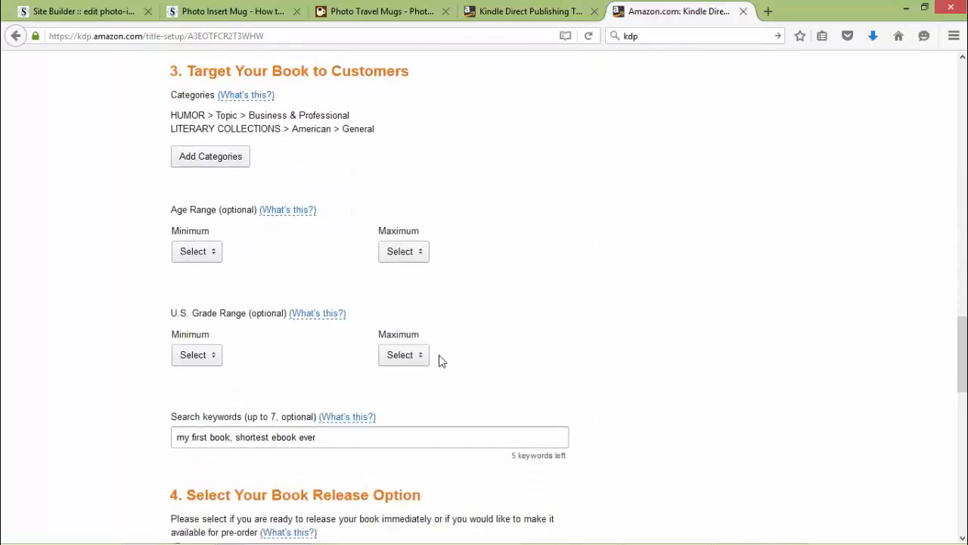
scroll(441, 361, down, 6)
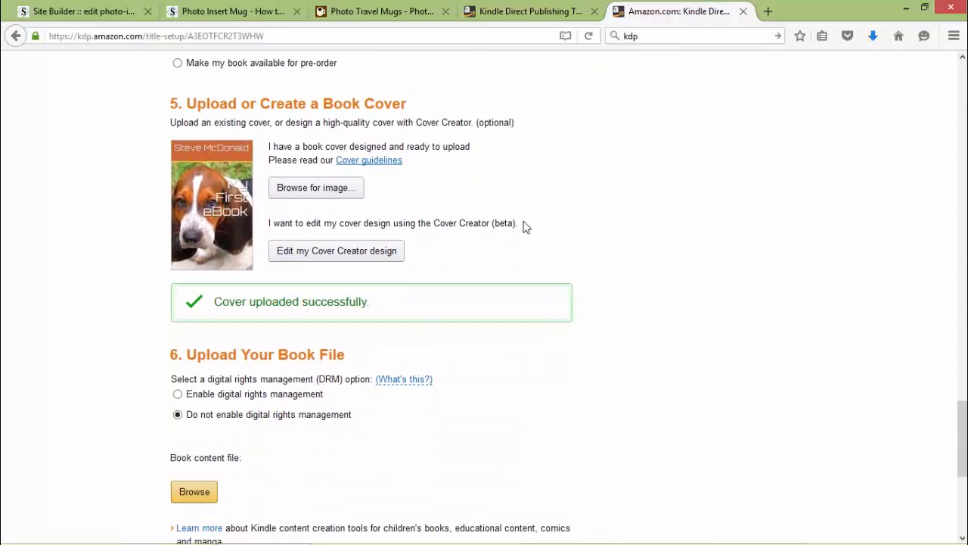
scroll(526, 227, down, 5)
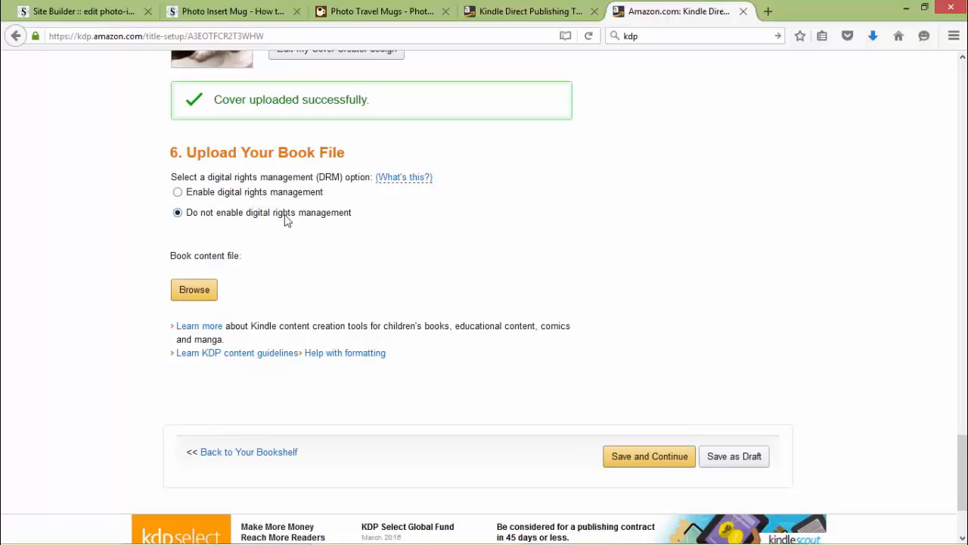
Upload 'My First eBook' as the book content file and let KDP convert it to Kindle format.
click(206, 297)
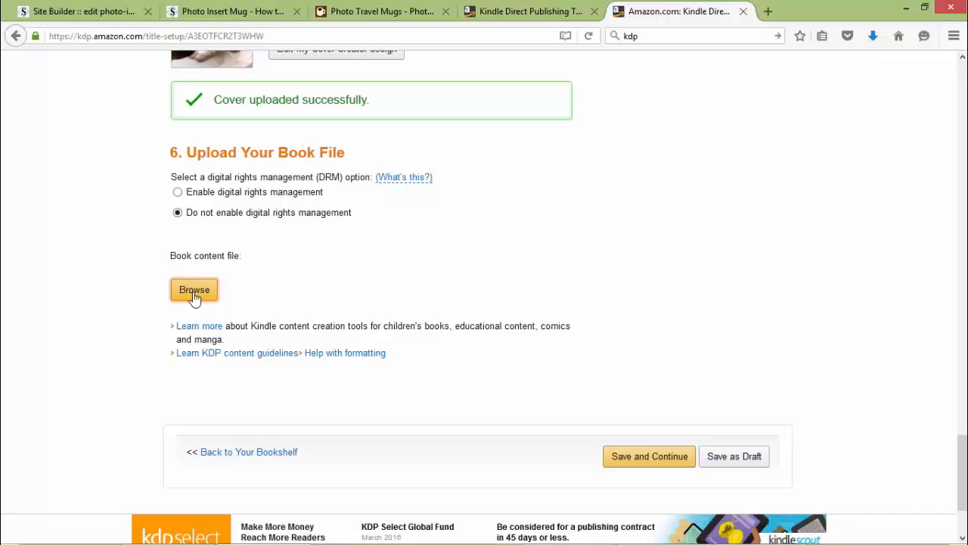
click(194, 298)
click(382, 385)
double_click(382, 385)
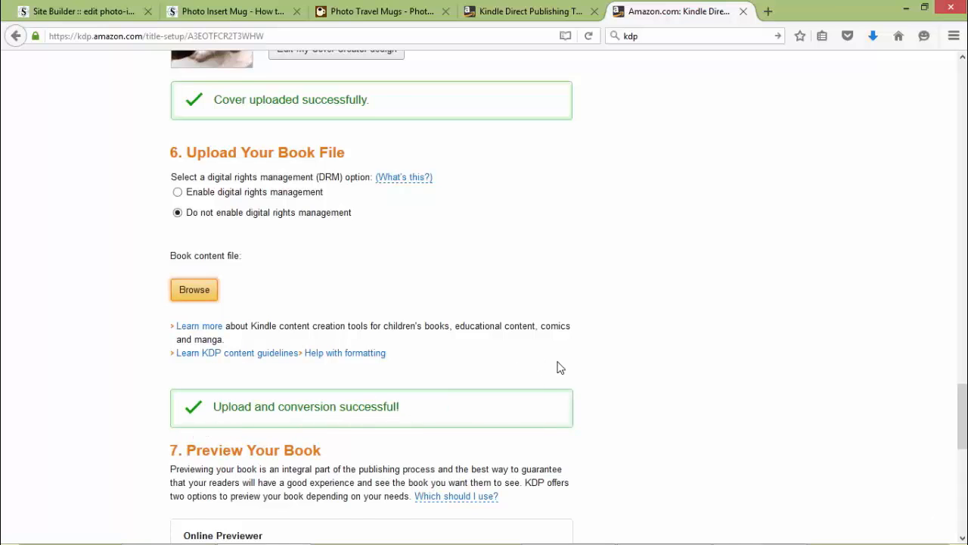
scroll(536, 385, down, 1)
scroll(535, 384, down, 5)
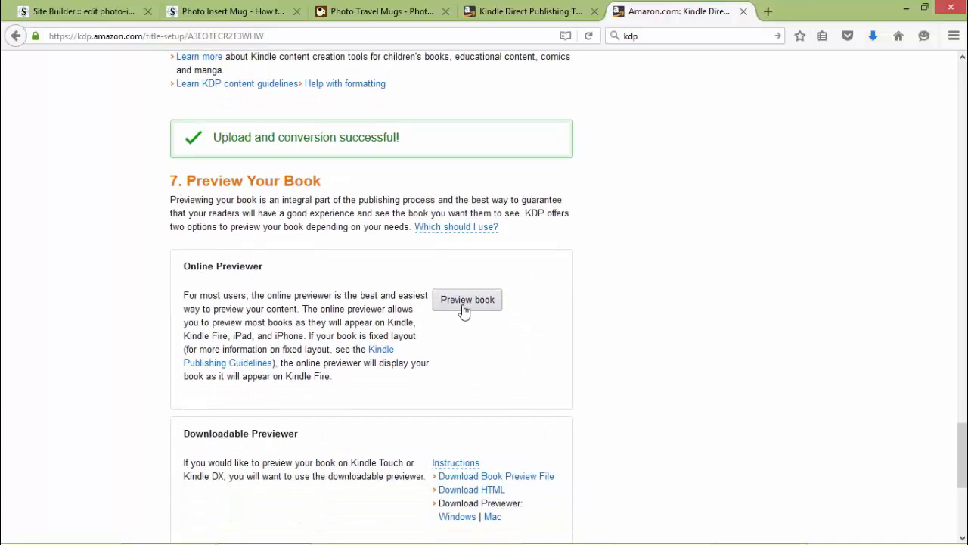
Open the book in the online previewer, check the Fire HDX device setting, and return to the cover.
click(464, 312)
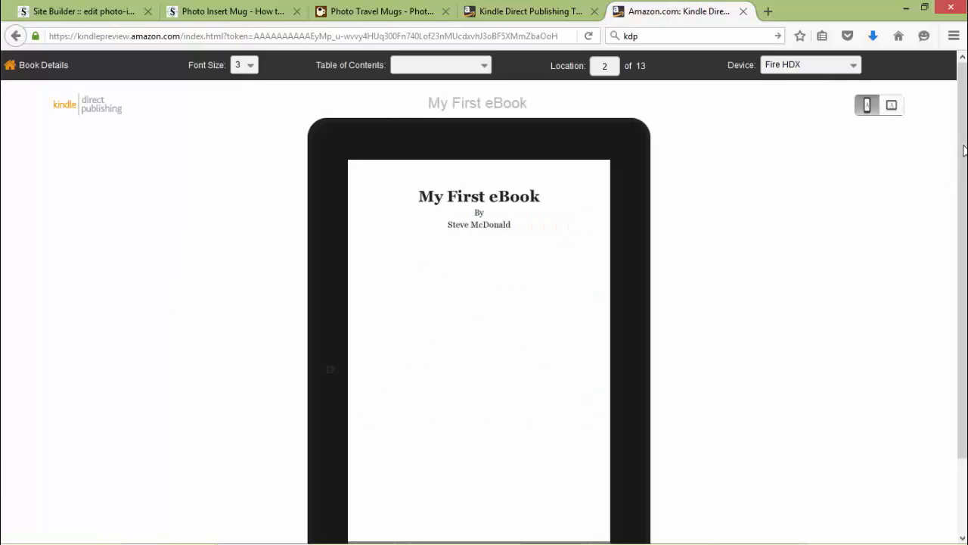
scroll(965, 155, down, 1)
scroll(965, 155, down, 1)
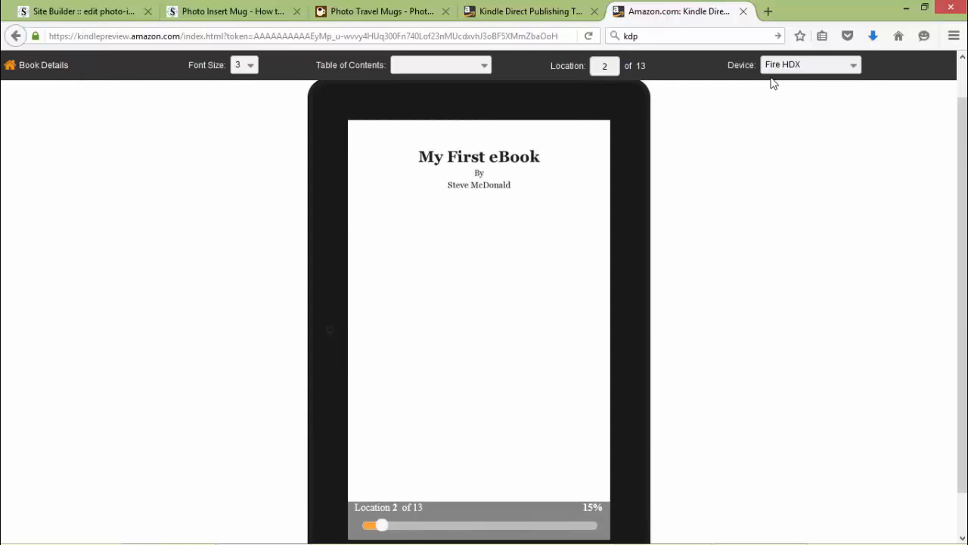
click(854, 67)
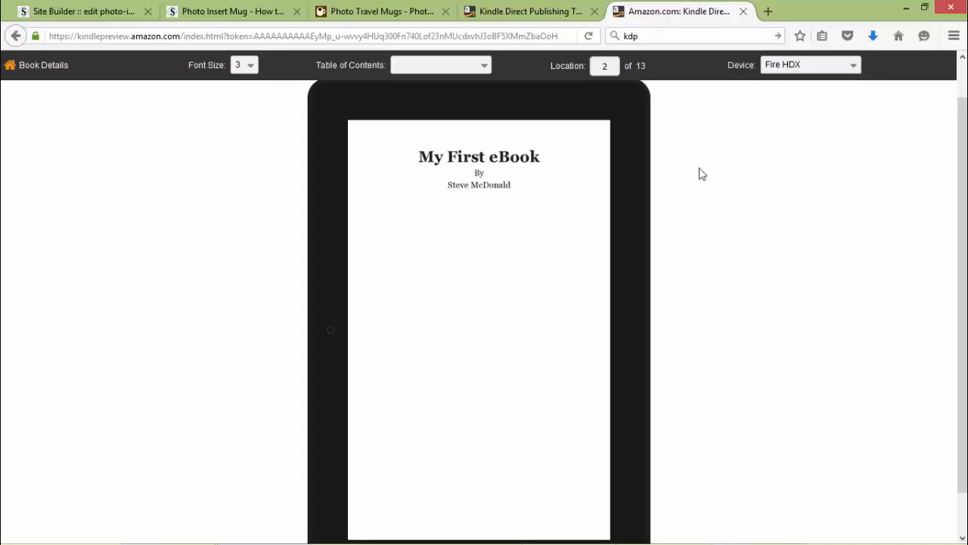
click(328, 344)
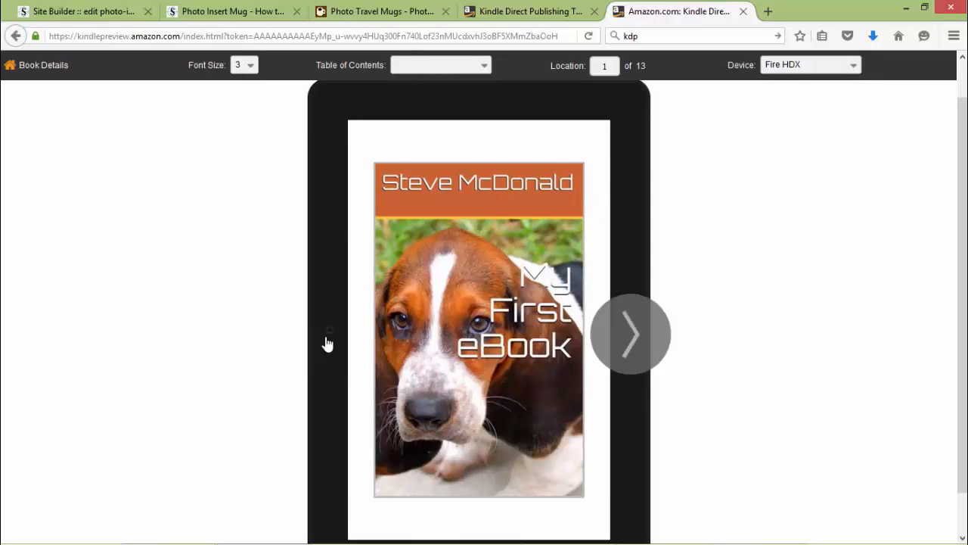
Page from the cover past the copyright page, then jump to Chapter 1 – My First eBook via the contents link.
click(627, 337)
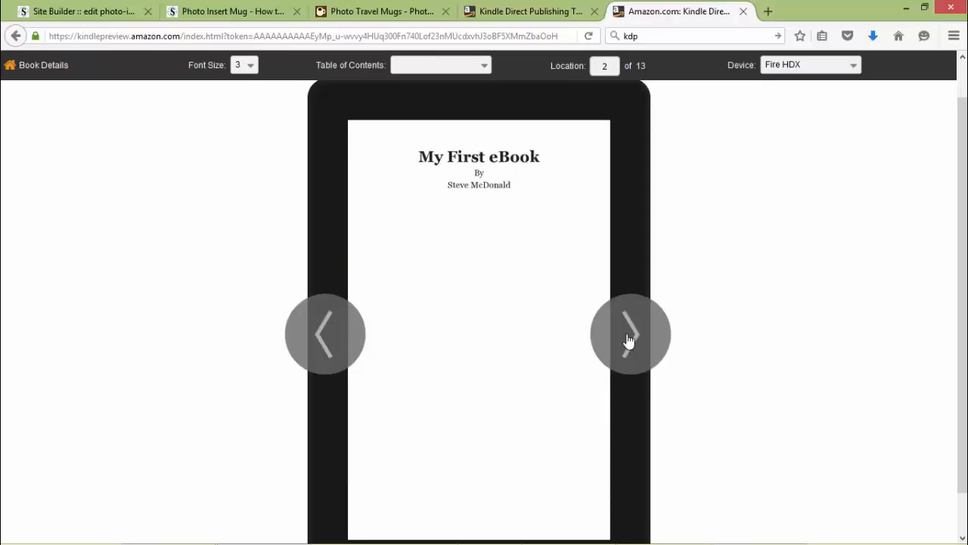
click(628, 341)
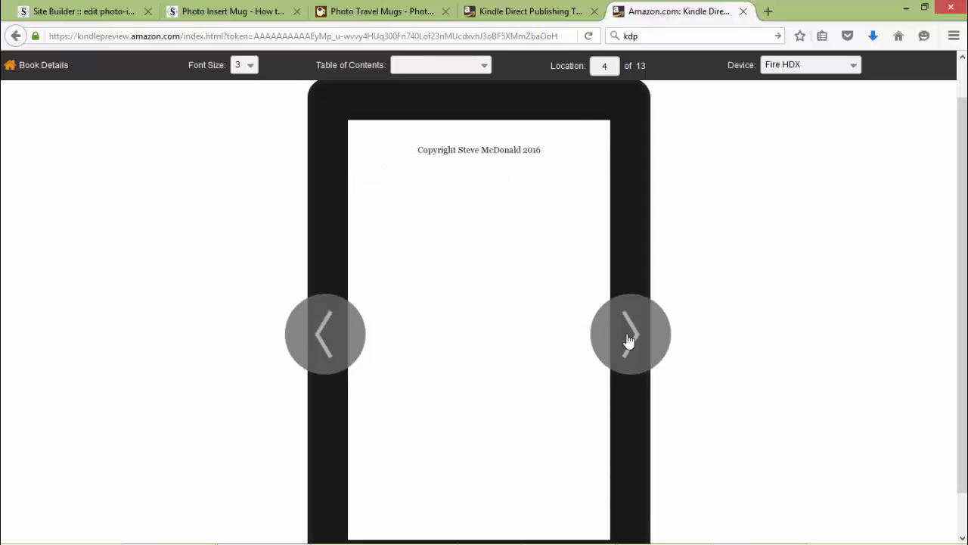
click(628, 341)
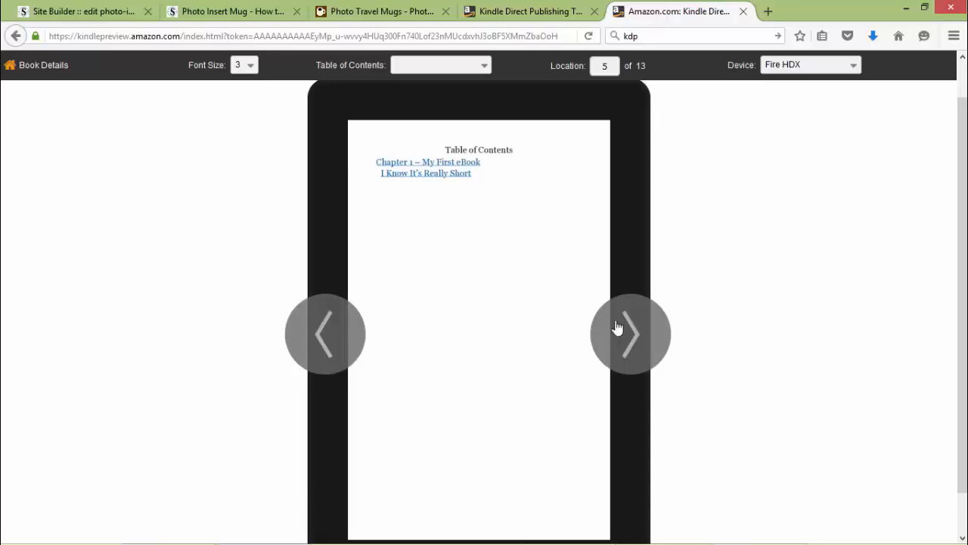
click(426, 163)
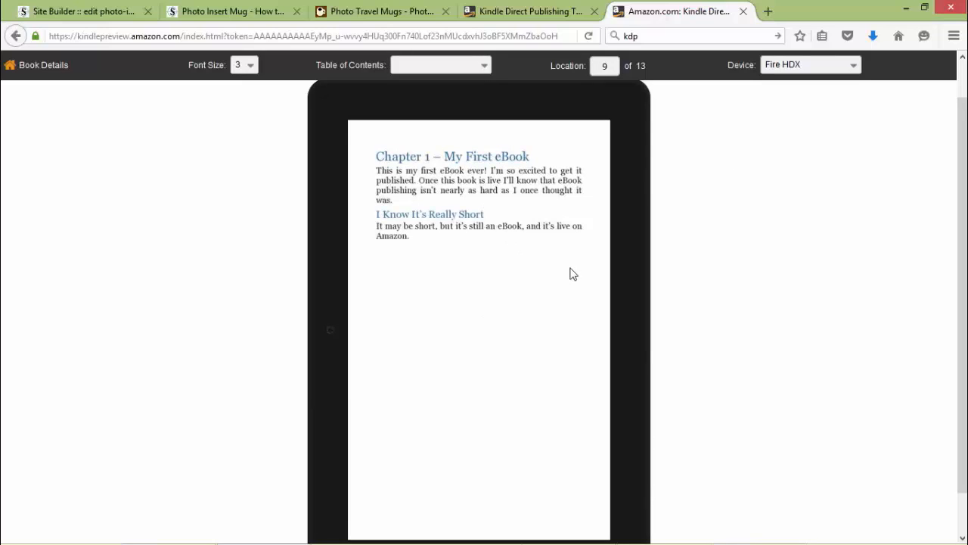
Try preview font sizes 1 and 11, settling on font size 8.
click(249, 67)
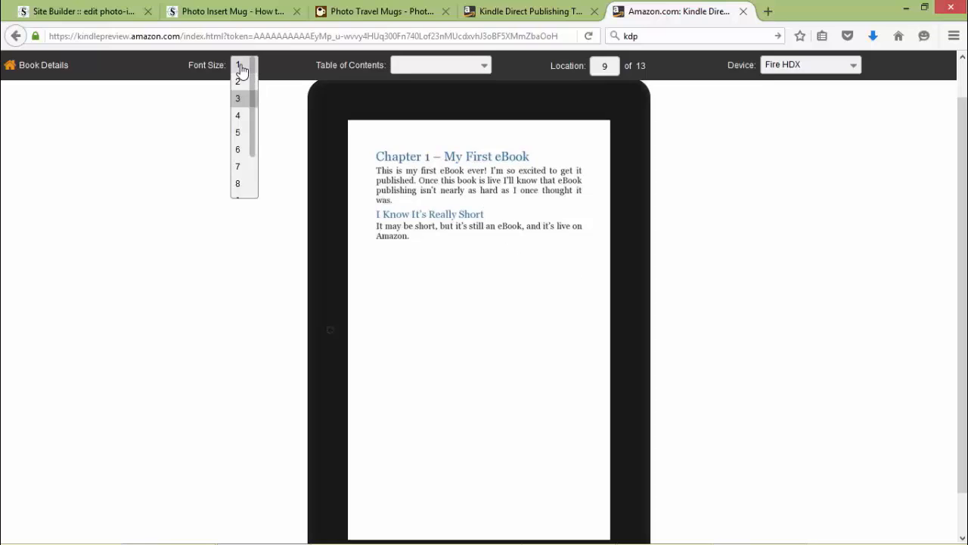
click(241, 67)
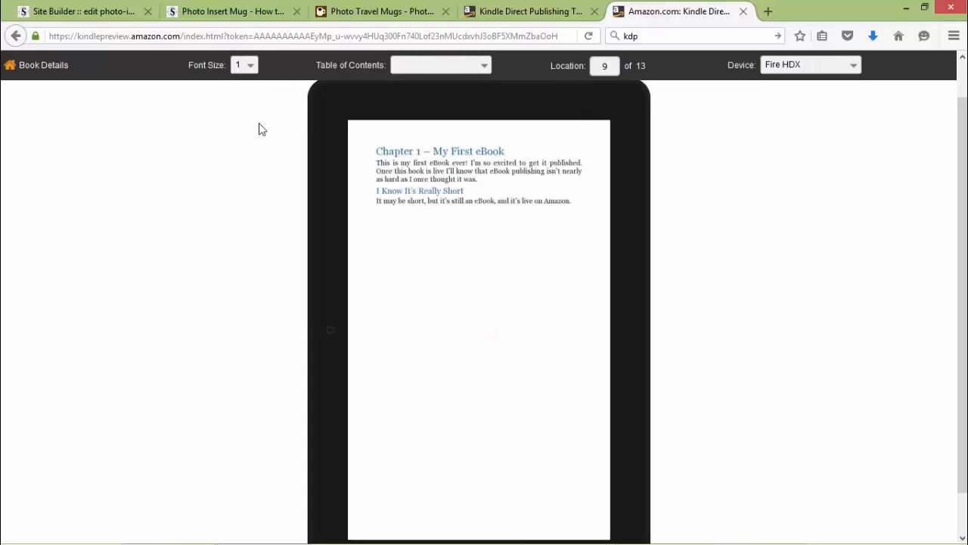
click(250, 66)
drag(253, 159, 250, 189)
click(246, 198)
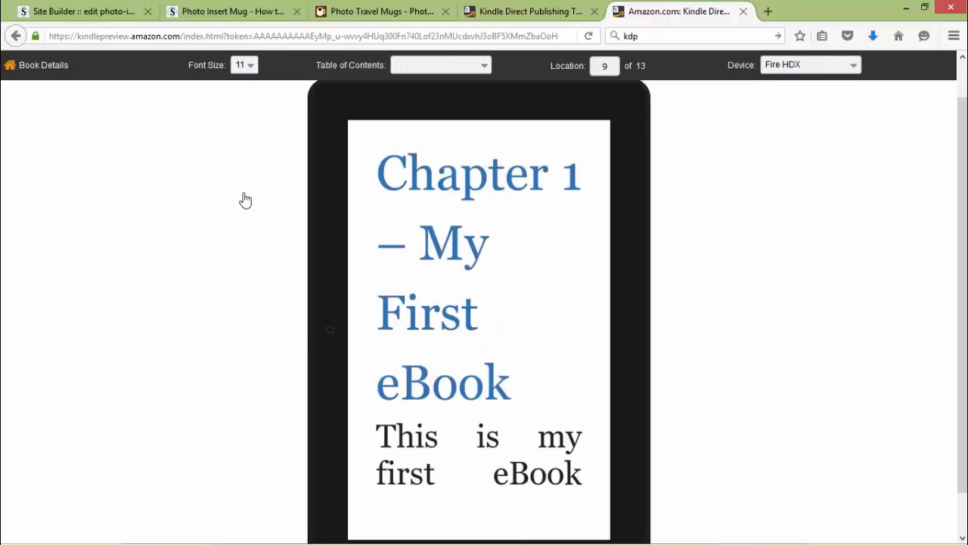
click(252, 66)
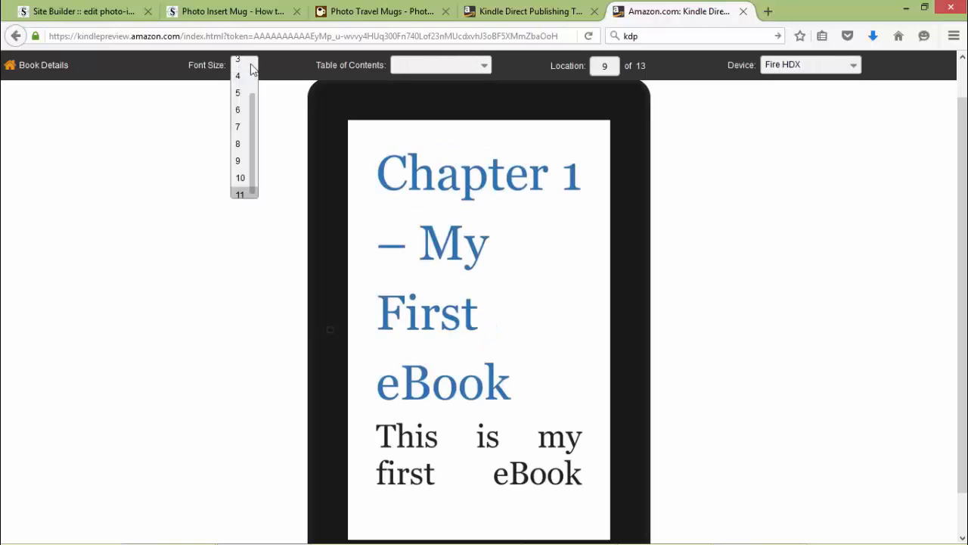
click(240, 143)
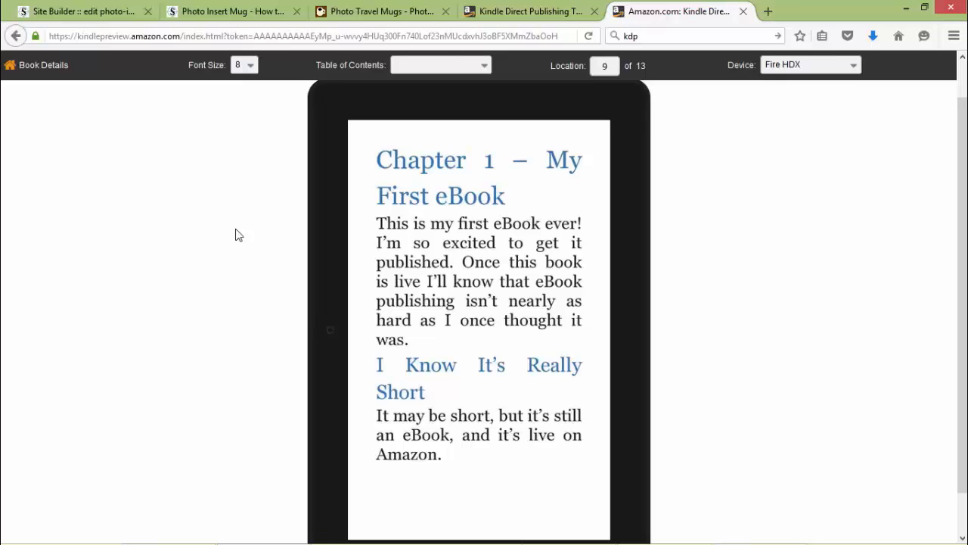
Jump to the Table of Contents and the 'I Know It's Really Short' section, then page back to Chapter 1.
click(485, 66)
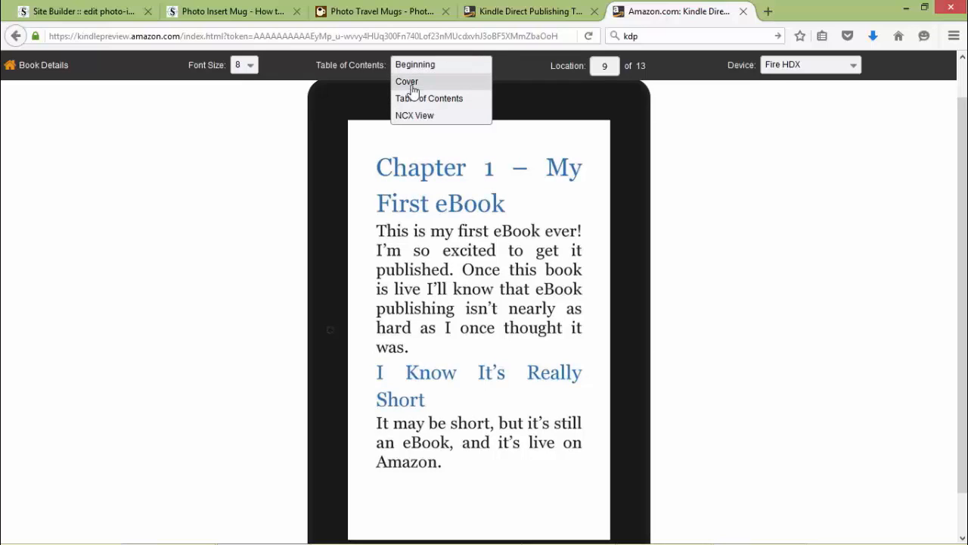
click(429, 104)
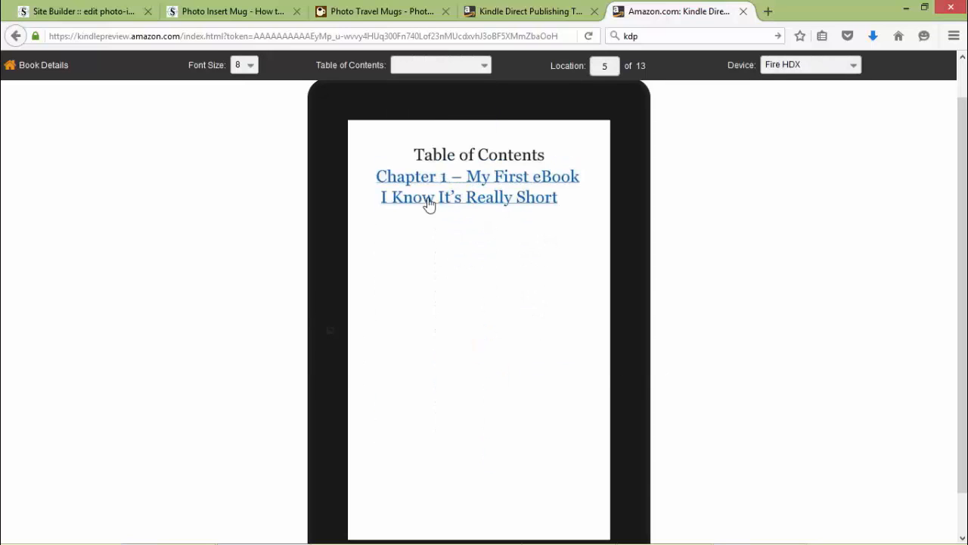
click(473, 206)
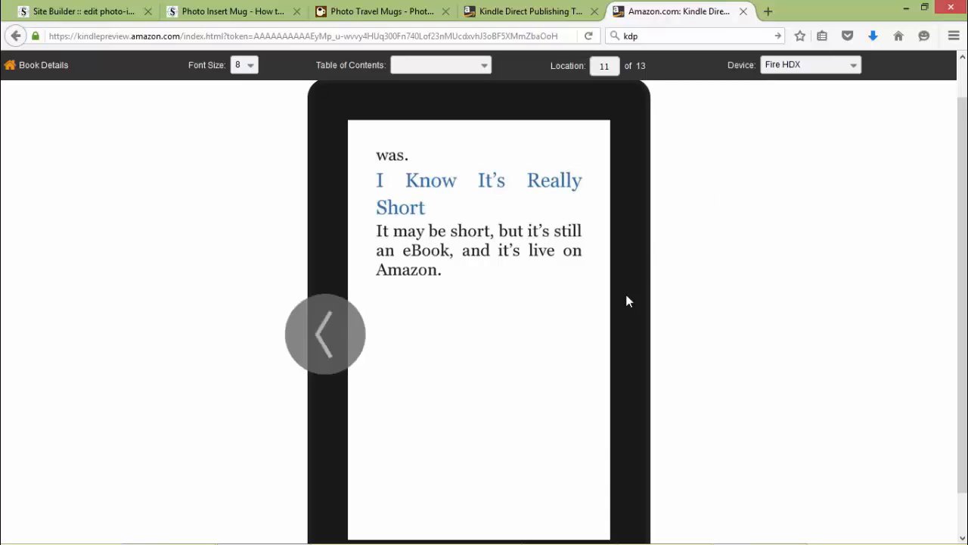
click(333, 344)
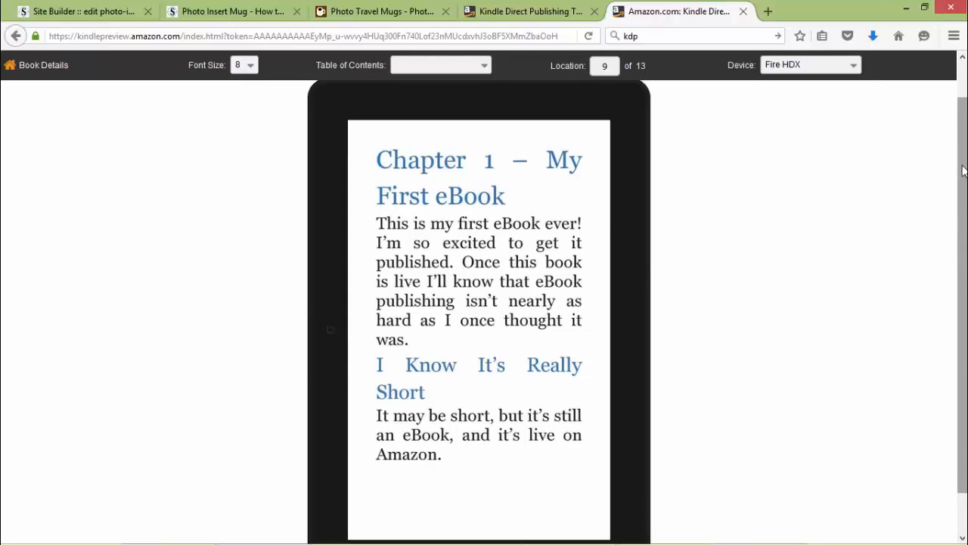
Return to Book Details, save and continue, then scroll to section 9, Set Your Pricing and Royalty.
click(38, 75)
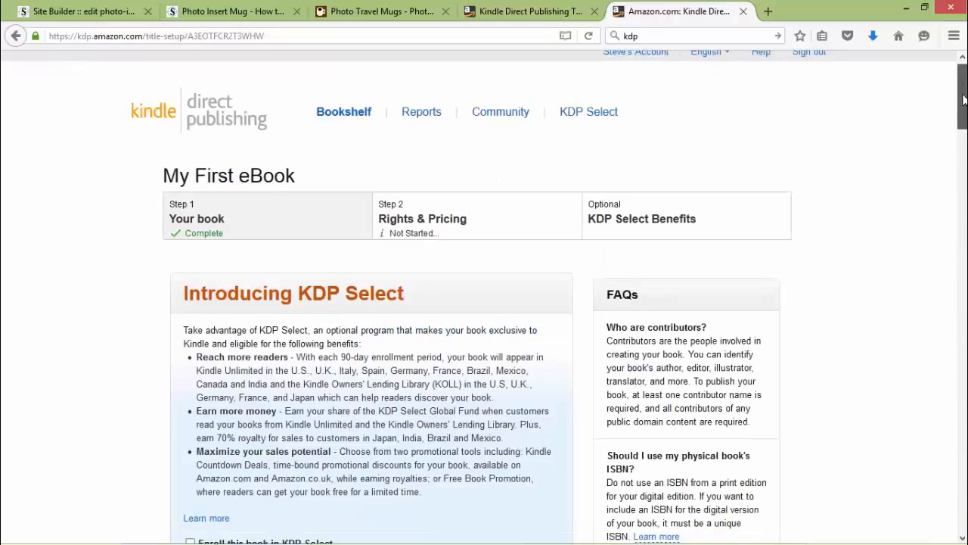
drag(964, 99, 964, 499)
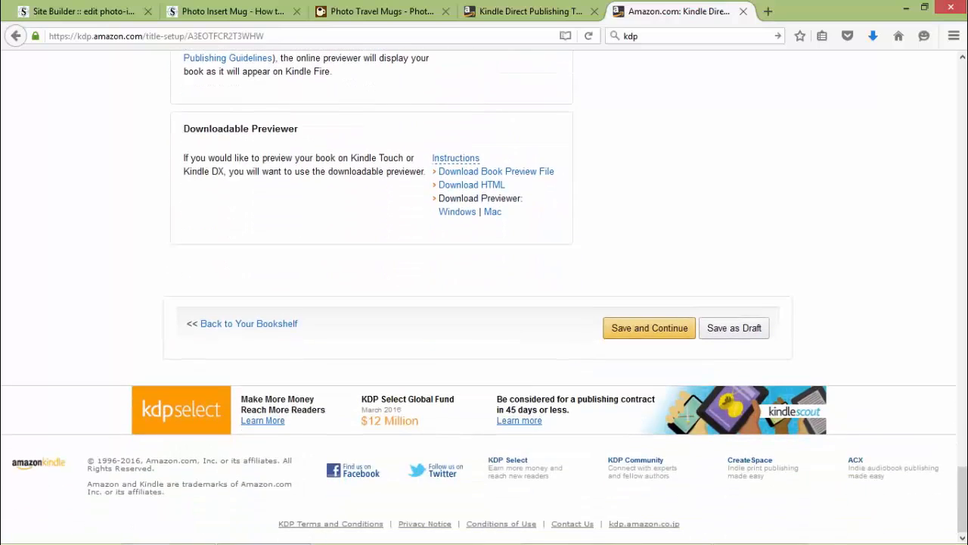
click(648, 337)
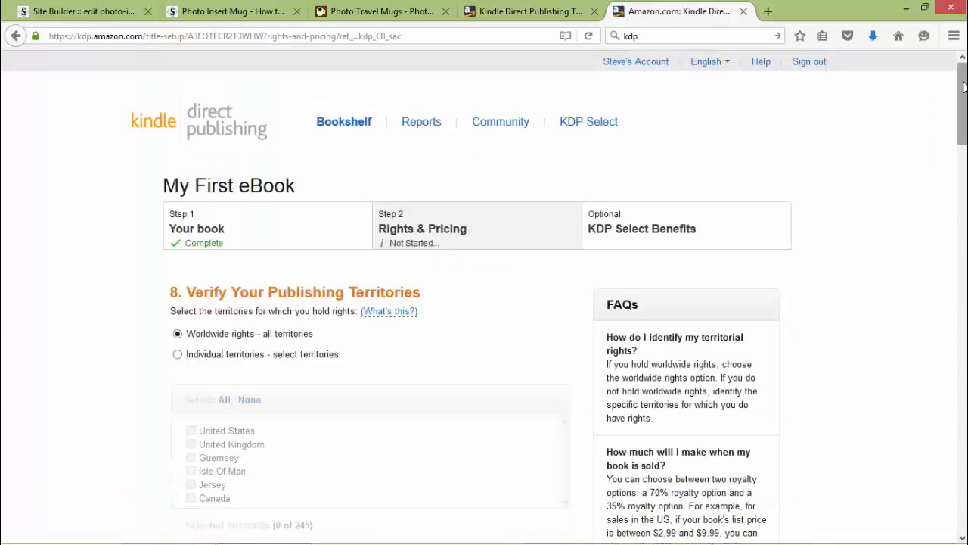
drag(964, 87, 964, 130)
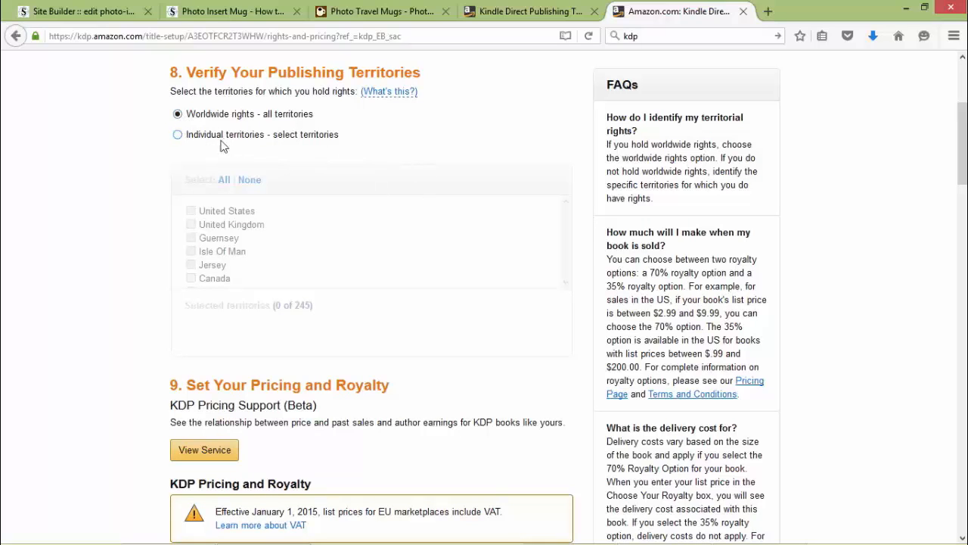
scroll(467, 229, down, 4)
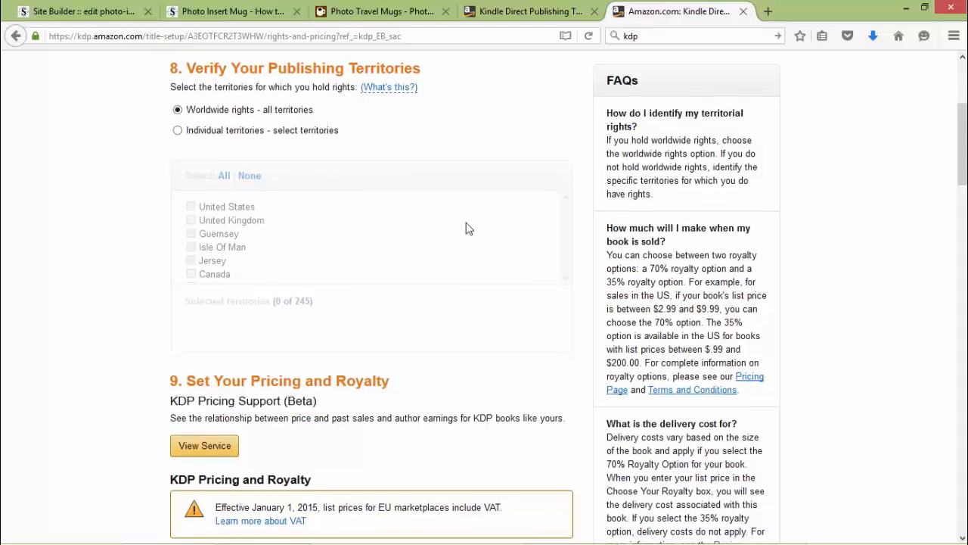
scroll(466, 228, down, 4)
scroll(454, 220, up, 2)
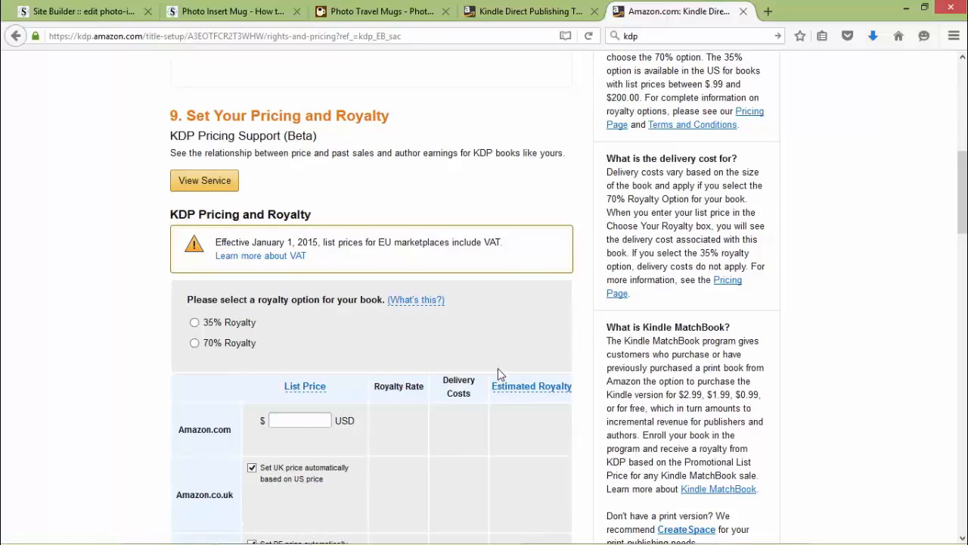
Open KDP Pricing Support (Beta) and scroll to its $2.99, 70% royalty recommendation.
click(203, 188)
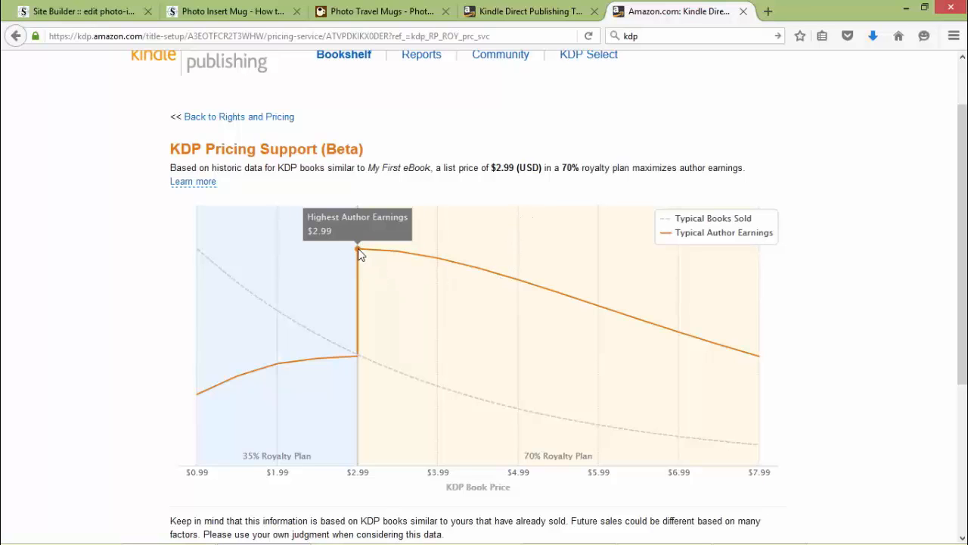
scroll(454, 268, down, 3)
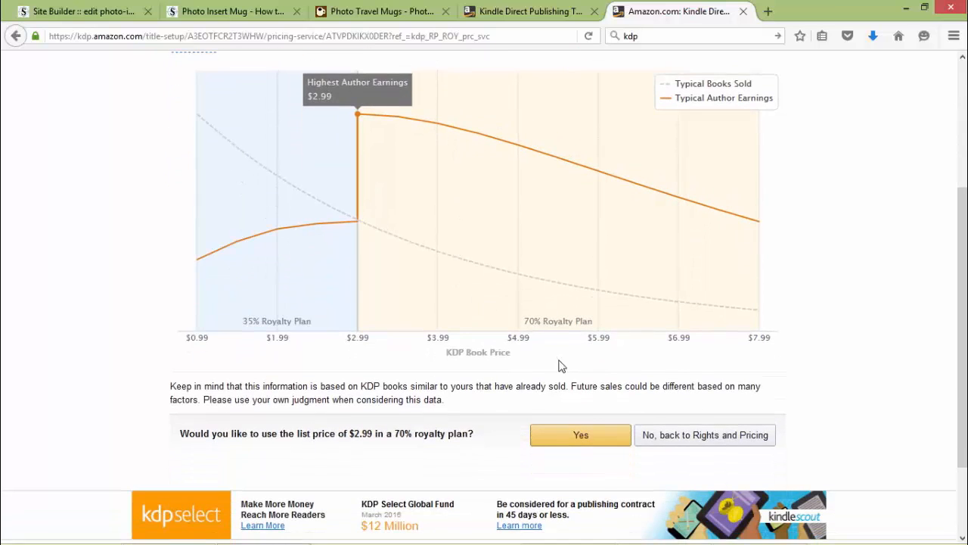
Accept the $2.99 list price at 70% royalty and confirm you hold the publishing rights.
click(586, 442)
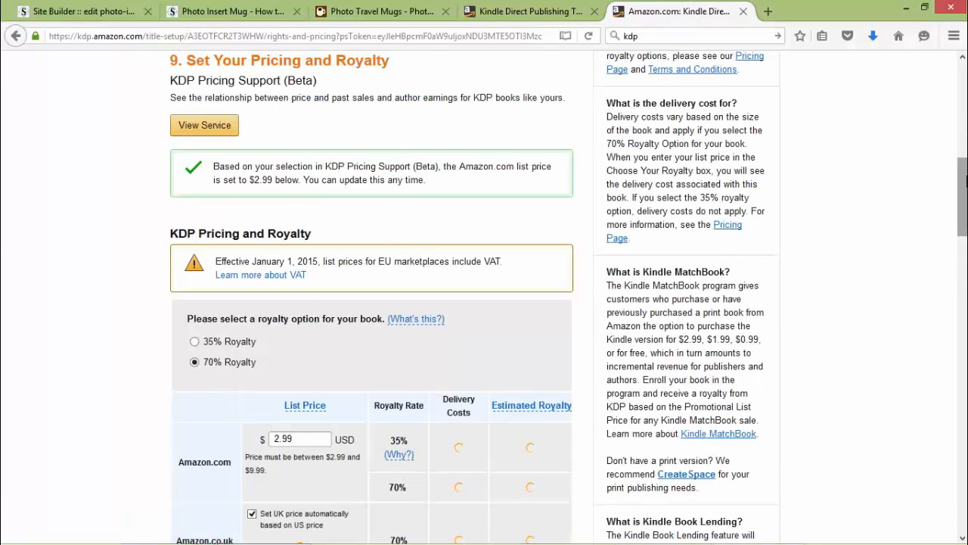
drag(964, 179, 962, 217)
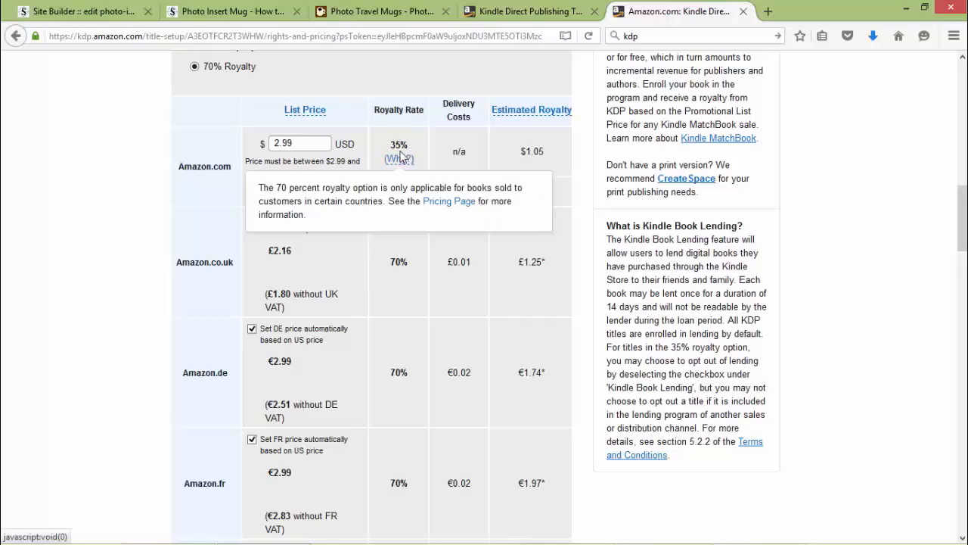
mouse_move(410, 161)
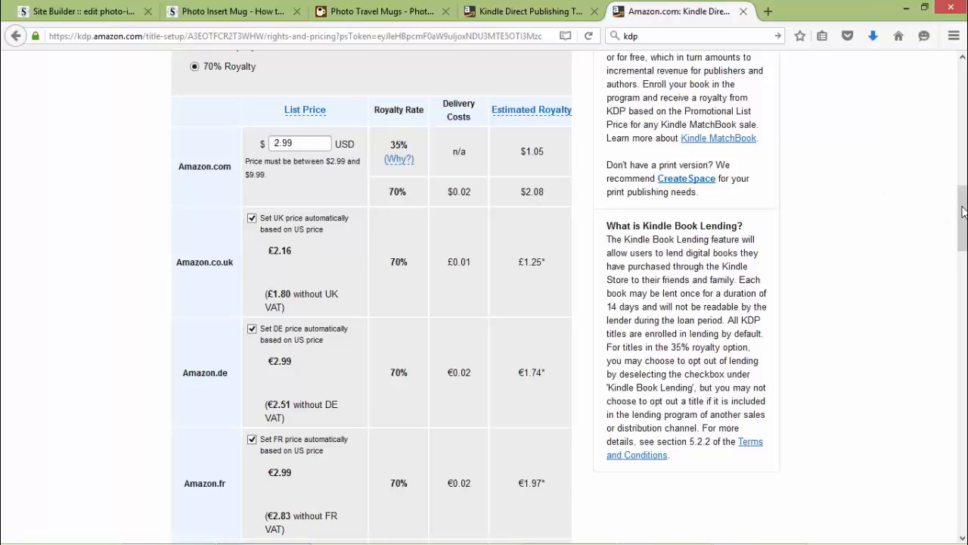
drag(963, 212, 965, 226)
drag(966, 230, 966, 484)
click(183, 346)
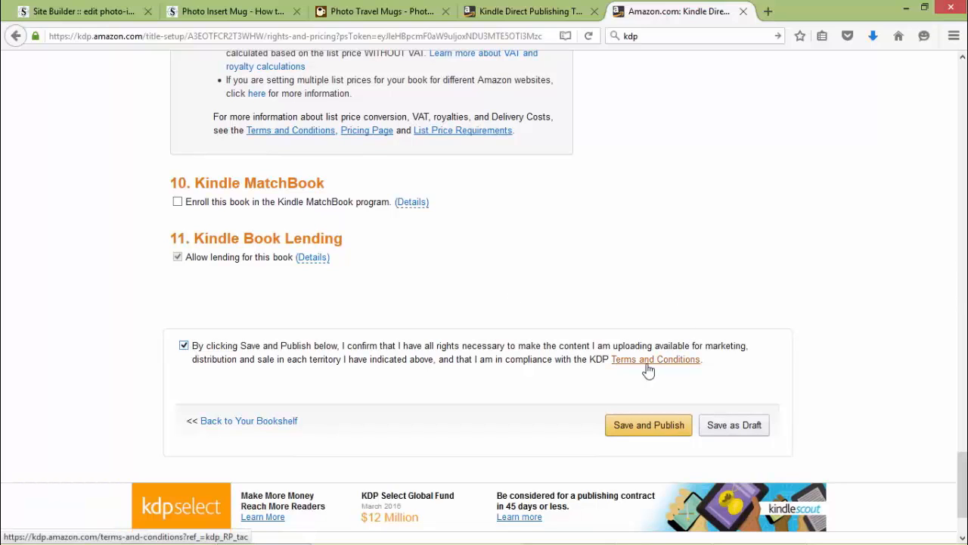
Save and publish My First eBook, then go back to the Bookshelf.
click(648, 433)
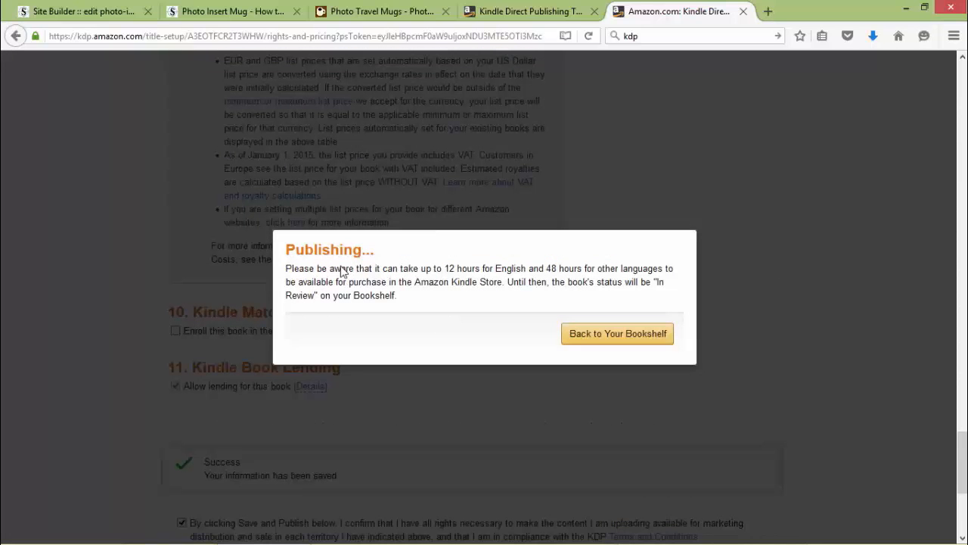
click(630, 339)
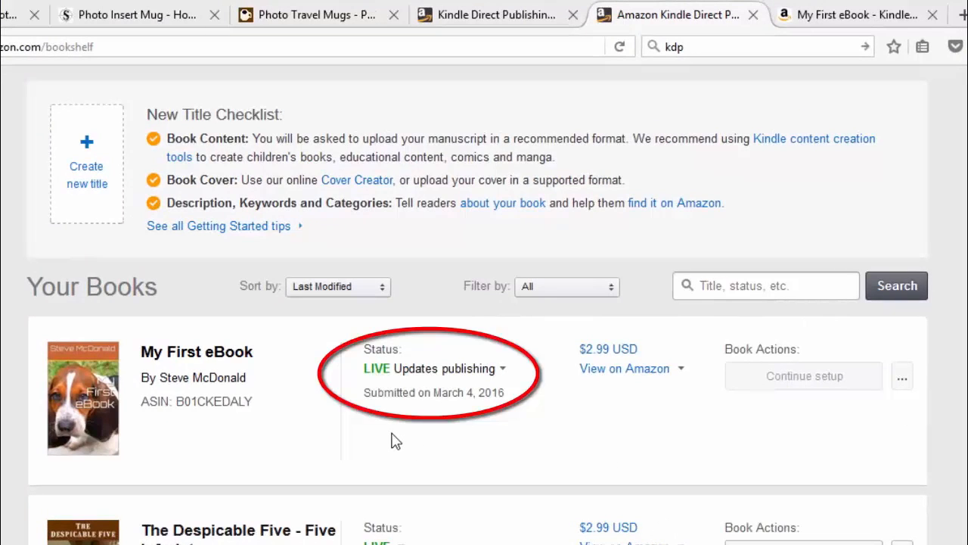
Open My First eBook's US Amazon store page from its View on Amazon links.
click(616, 377)
click(615, 376)
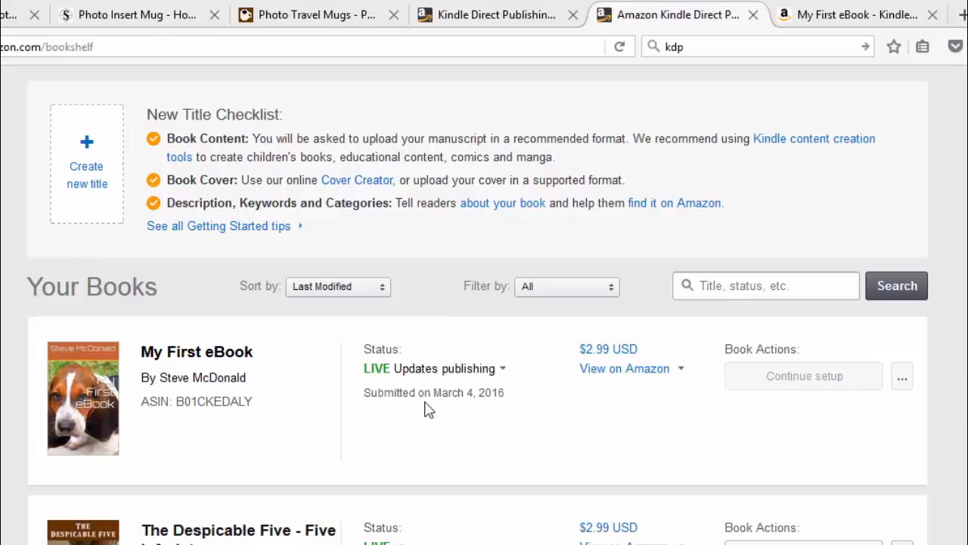
click(605, 379)
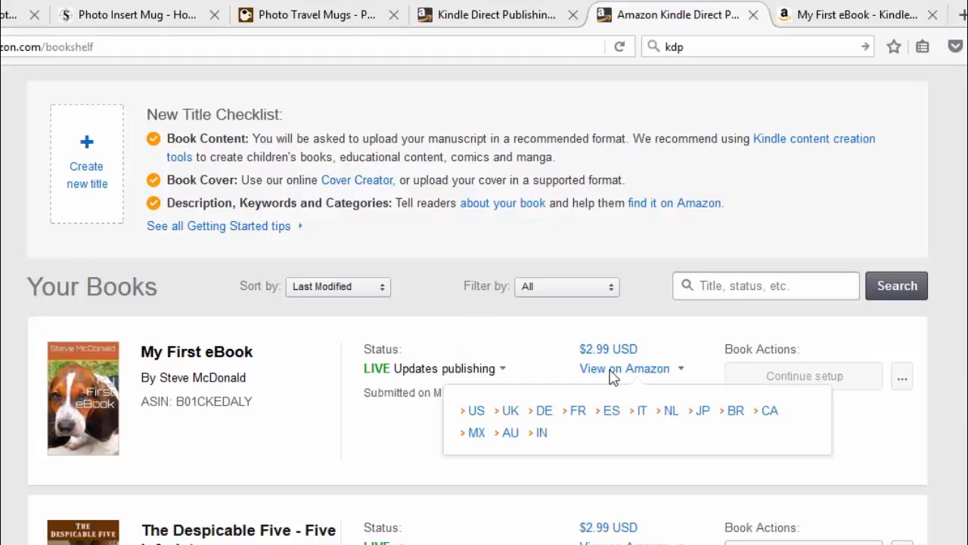
click(472, 415)
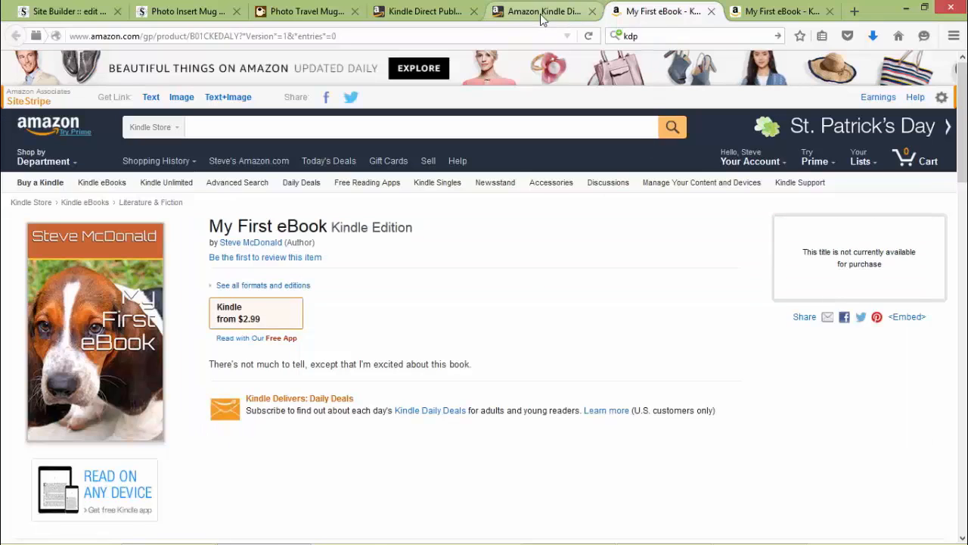
Switch back to the KDP Bookshelf tab and open the second book's actions menu.
click(541, 16)
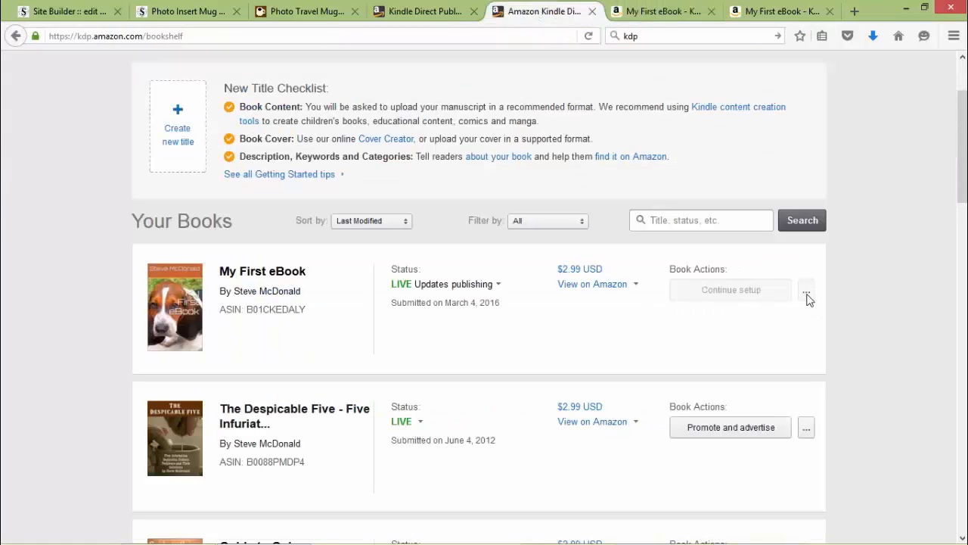
click(806, 428)
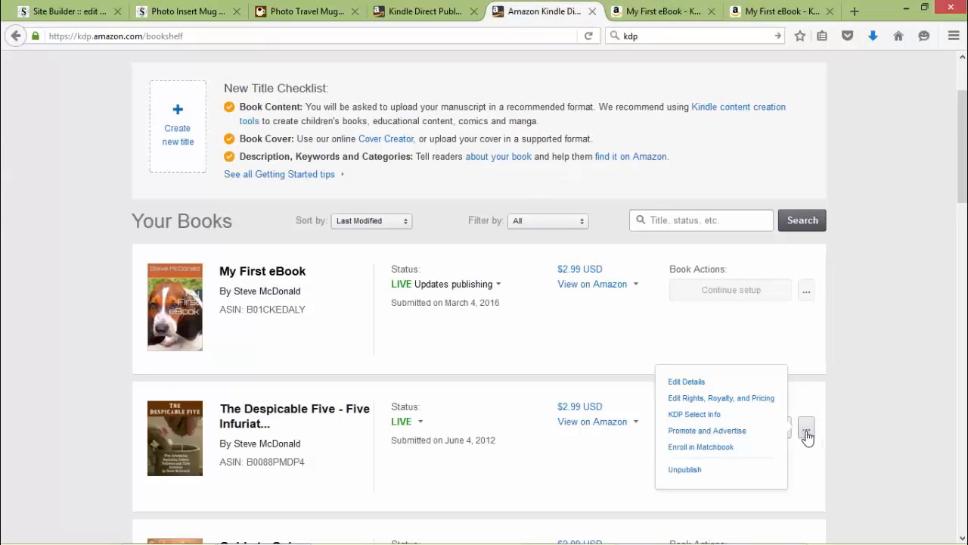